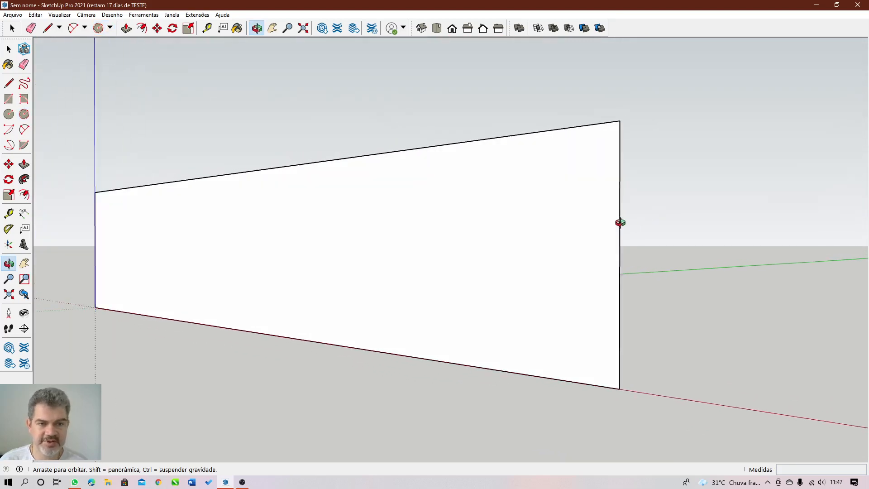
- Draw an irregular closed Freehand outline on the panel face near its blue-axis end
{"action": "mouse_move", "coordinate": [571, 229]}
{"action": "middle_mouse_down"}
{"action": "mouse_move", "coordinate": [563, 231]}
{"action": "mouse_move", "coordinate": [573, 227]}
{"action": "middle_mouse_up"}
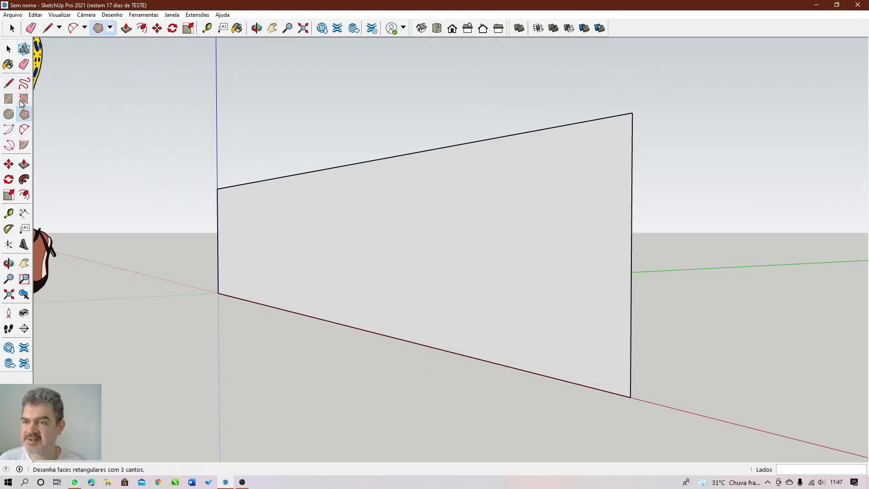
{"action": "left_click", "coordinate": [23, 85]}
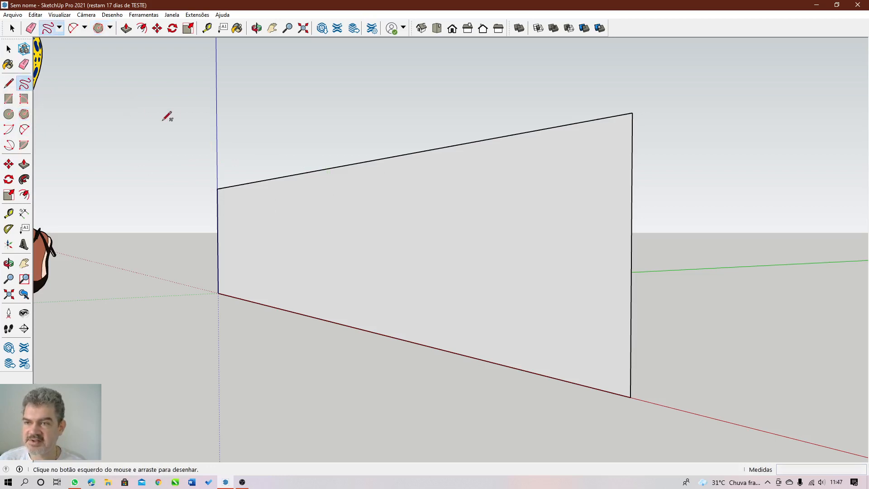
{"action": "mouse_move", "coordinate": [294, 205]}
{"action": "middle_mouse_down"}
{"action": "mouse_move", "coordinate": [379, 218]}
{"action": "mouse_move", "coordinate": [487, 214]}
{"action": "mouse_move", "coordinate": [443, 215]}
{"action": "middle_mouse_up"}
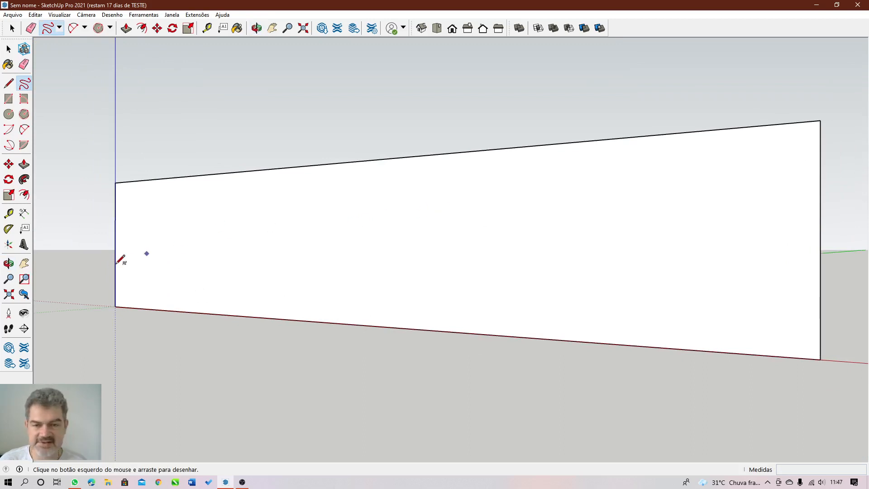
{"action": "mouse_move", "coordinate": [120, 251]}
{"action": "left_mouse_down"}
{"action": "mouse_move", "coordinate": [130, 229]}
{"action": "mouse_move", "coordinate": [159, 247]}
{"action": "mouse_move", "coordinate": [200, 245]}
{"action": "mouse_move", "coordinate": [282, 216]}
{"action": "mouse_move", "coordinate": [240, 270]}
{"action": "mouse_move", "coordinate": [132, 277]}
{"action": "mouse_move", "coordinate": [153, 266]}
{"action": "mouse_move", "coordinate": [168, 275]}
{"action": "mouse_move", "coordinate": [151, 251]}
{"action": "mouse_move", "coordinate": [121, 251]}
{"action": "left_mouse_up"}
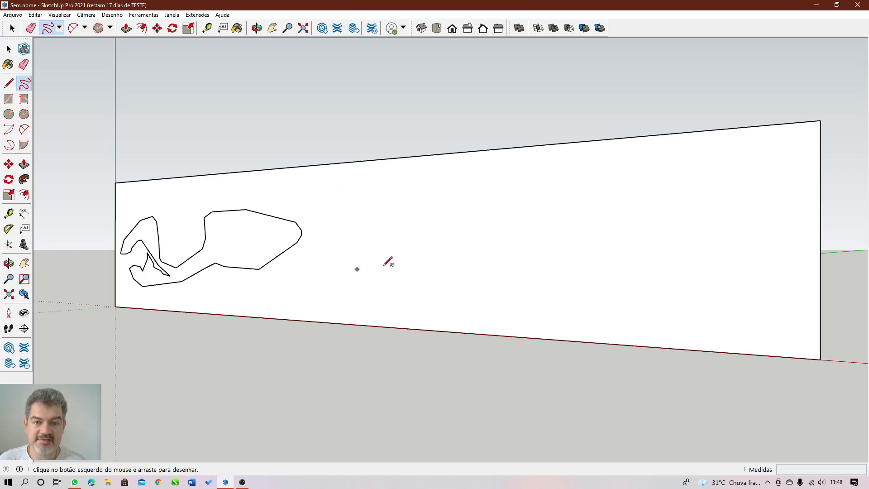
- Erase the whole freehand outline from the panel face
{"action": "left_click", "coordinate": [24, 64]}
{"action": "mouse_move", "coordinate": [254, 231]}
{"action": "left_mouse_down"}
{"action": "mouse_move", "coordinate": [274, 225]}
{"action": "mouse_move", "coordinate": [188, 242]}
{"action": "left_mouse_up"}
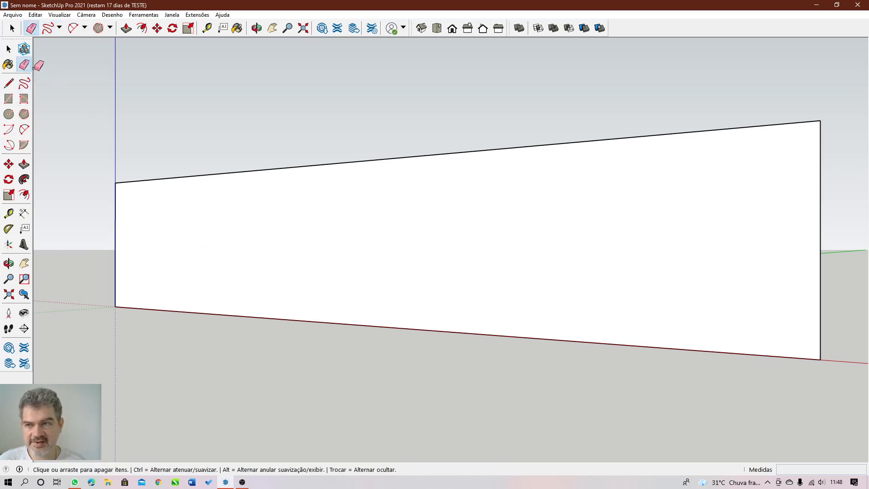
{"action": "left_click", "coordinate": [9, 49]}
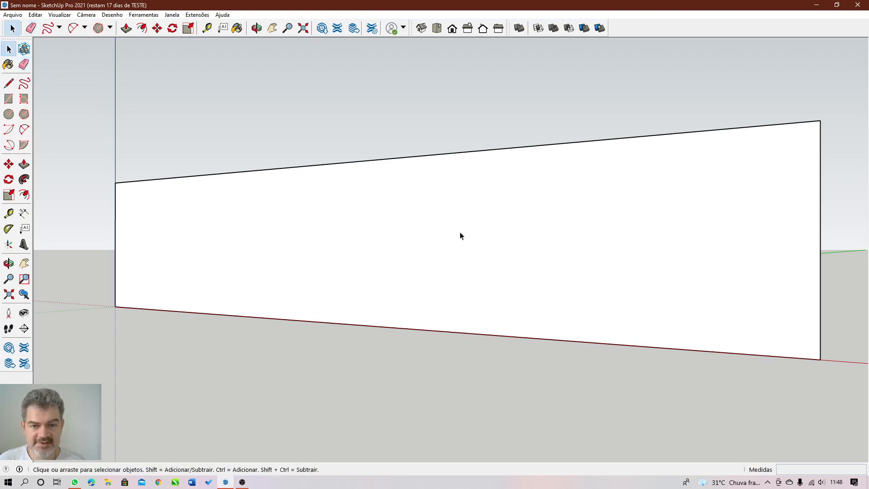
- Draw a closed rounded Freehand shape near the middle of the panel face and inspect where its ends meet
{"action": "left_click", "coordinate": [24, 83]}
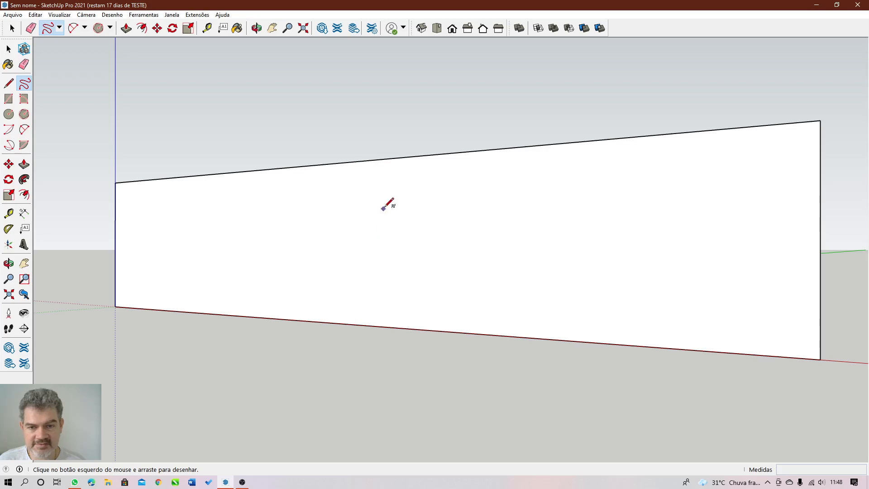
{"action": "mouse_move", "coordinate": [382, 208]}
{"action": "left_mouse_down"}
{"action": "mouse_move", "coordinate": [358, 267]}
{"action": "mouse_move", "coordinate": [457, 266]}
{"action": "mouse_move", "coordinate": [425, 224]}
{"action": "mouse_move", "coordinate": [381, 208]}
{"action": "left_mouse_up"}
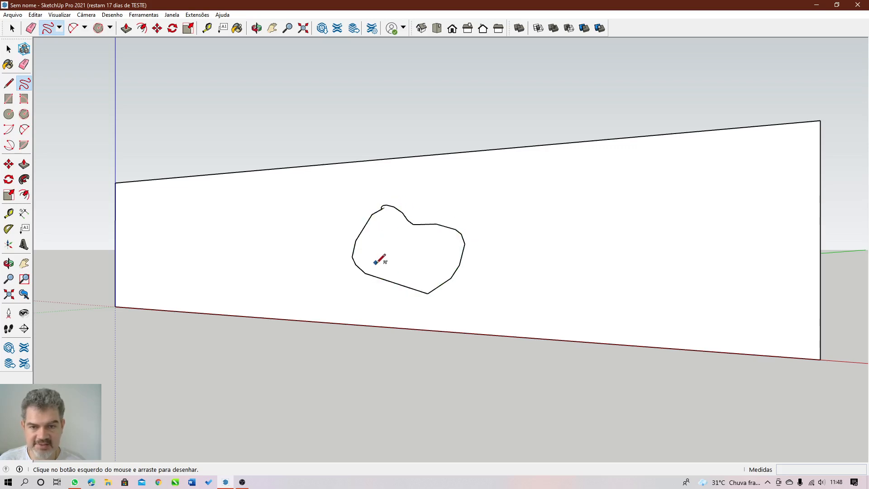
{"action": "scroll", "coordinate": [380, 199], "scroll_direction": "up", "scroll_amount": 8}
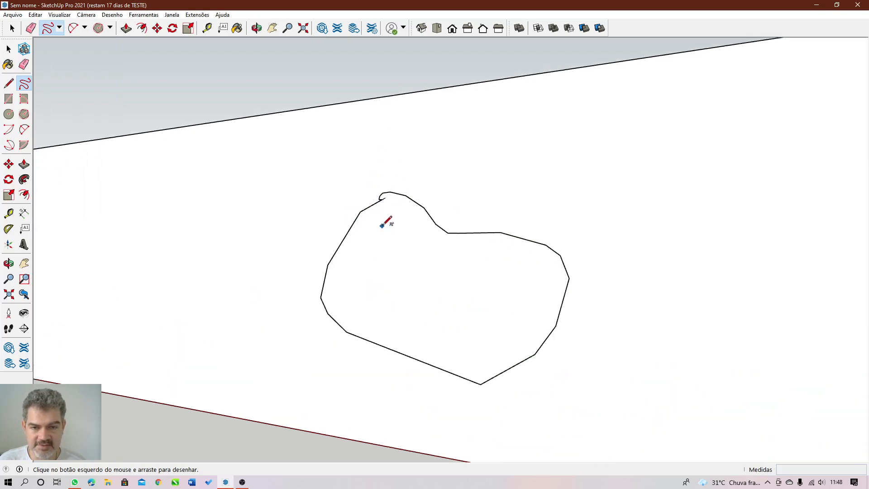
{"action": "scroll", "coordinate": [397, 200], "scroll_direction": "up", "scroll_amount": 8}
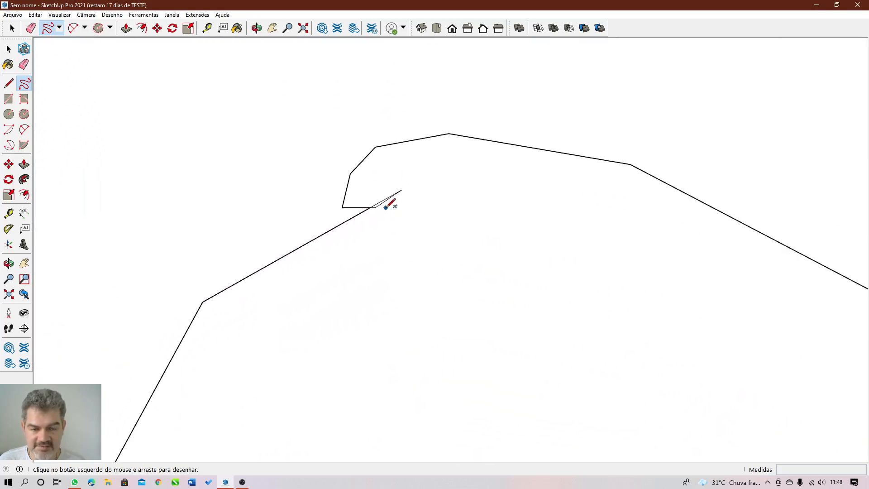
{"action": "scroll", "coordinate": [493, 224], "scroll_direction": "down", "scroll_amount": 10}
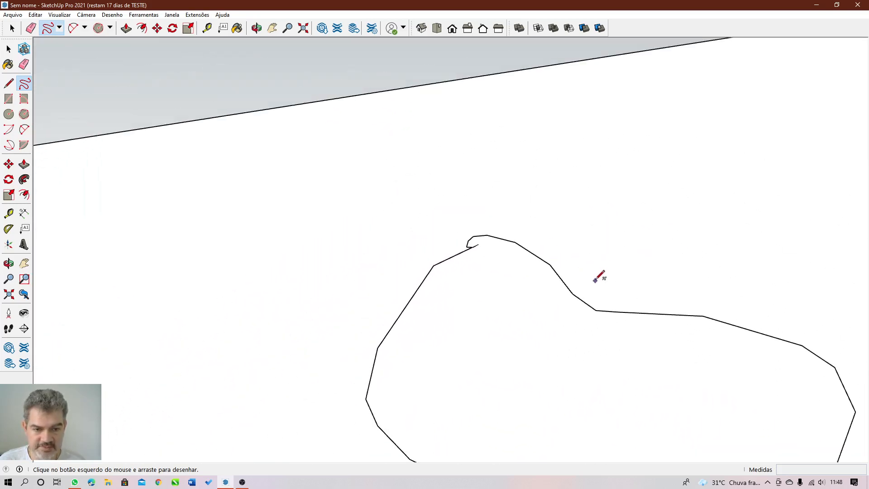
- Select the freehand shape's inner face together with its outline edges
{"action": "left_click", "coordinate": [9, 49]}
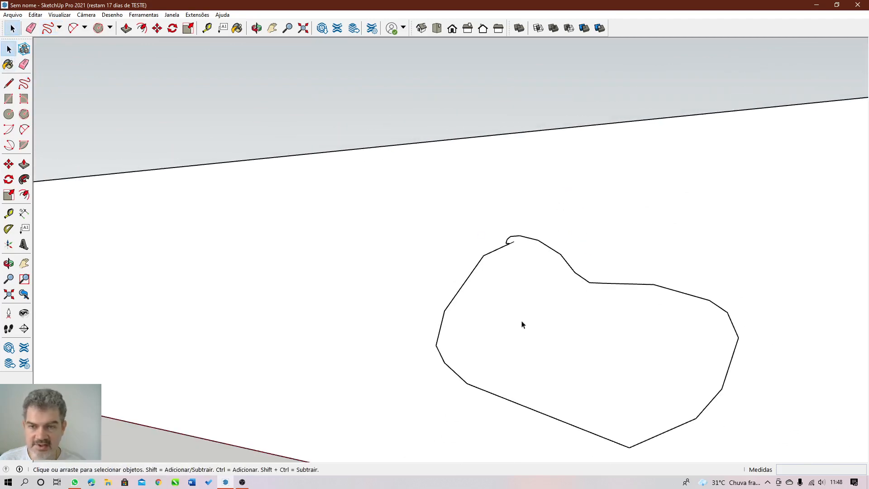
{"action": "left_click", "coordinate": [481, 296]}
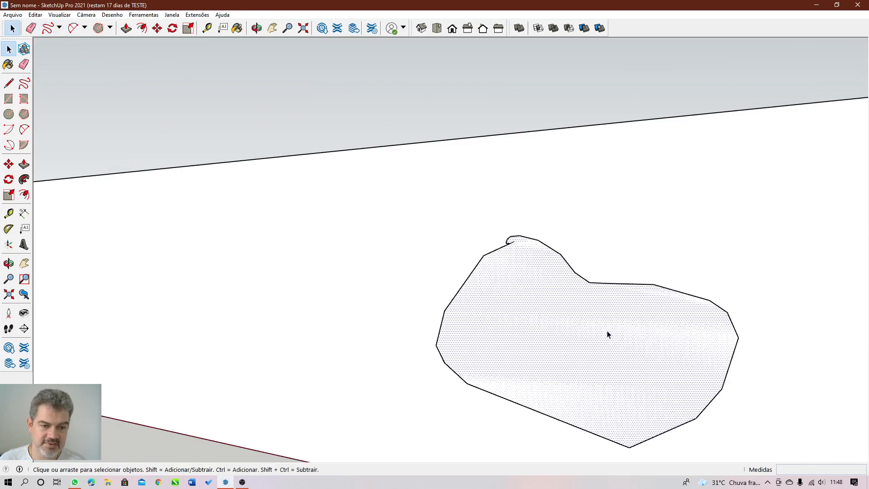
{"action": "left_click", "coordinate": [615, 263]}
{"action": "left_click", "coordinate": [583, 322]}
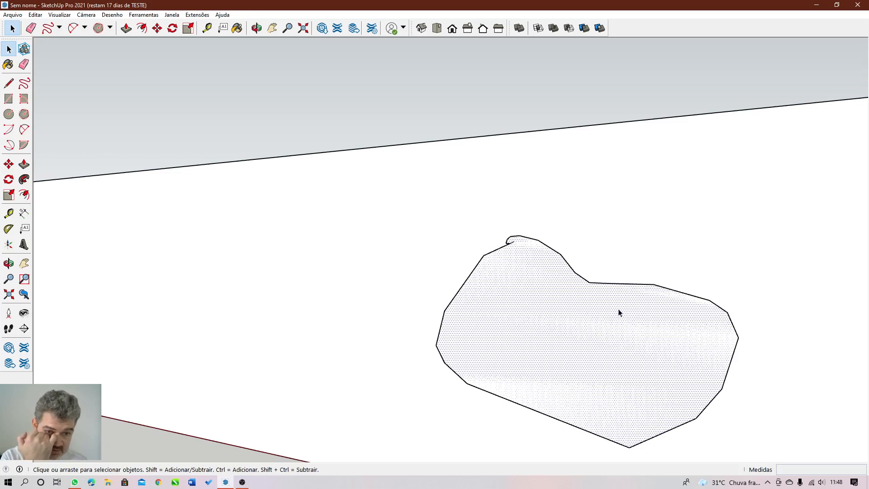
{"action": "left_click", "coordinate": [592, 284]}
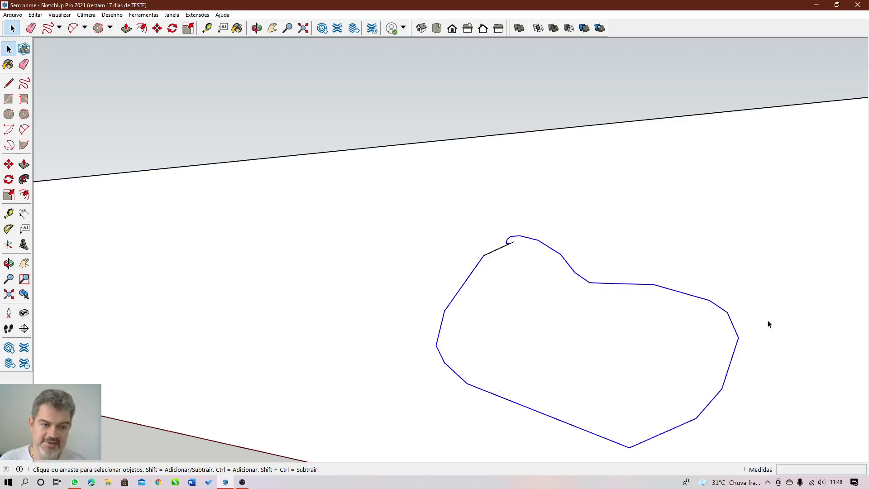
{"action": "left_click", "coordinate": [603, 338]}
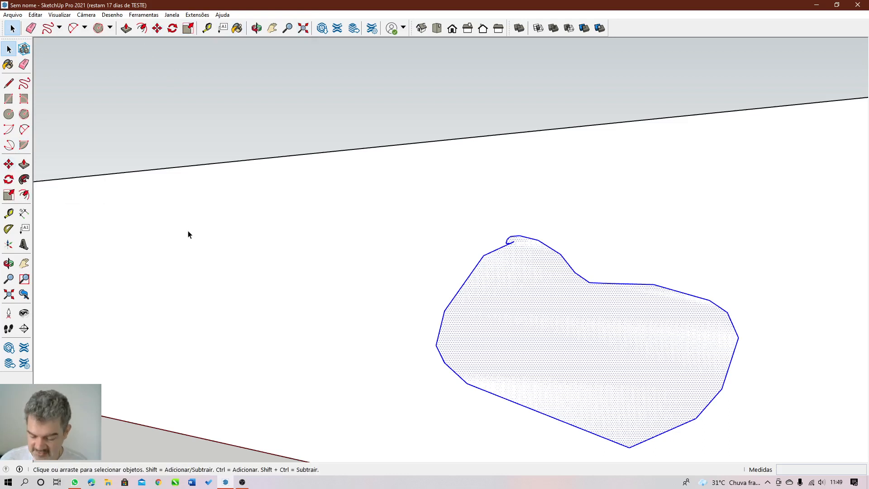
- Try to move the selected freehand shape off the panel along the green axis, starting from an outline vertex
{"action": "key", "text": "m"}
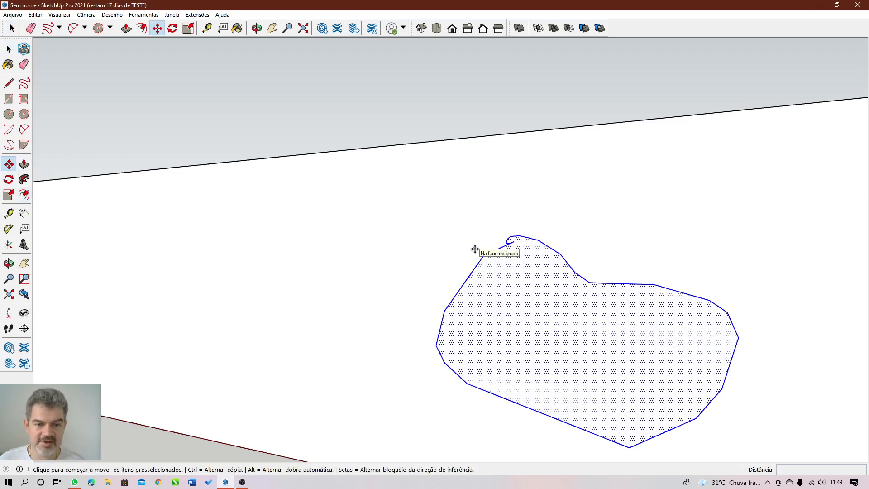
{"action": "left_click", "coordinate": [443, 311]}
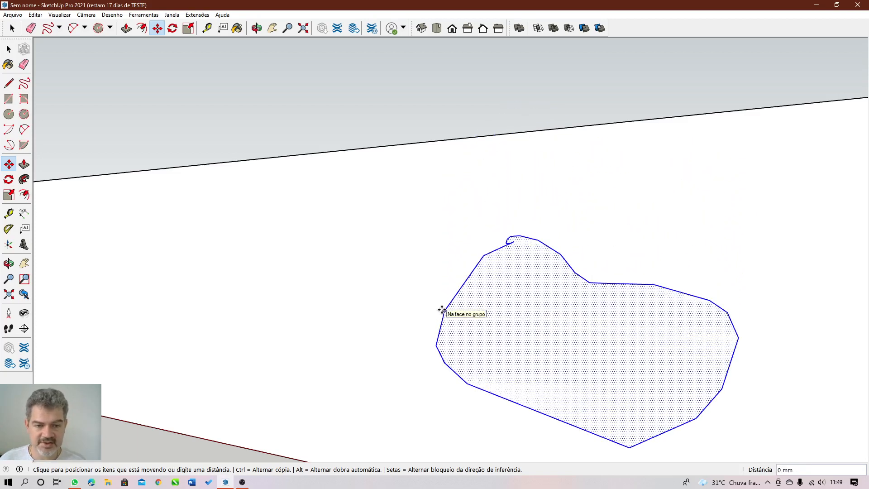
{"action": "scroll", "coordinate": [441, 310], "scroll_direction": "down", "scroll_amount": 5}
{"action": "middle_click_drag", "start_coordinate": [441, 310], "coordinate": [316, 343]}
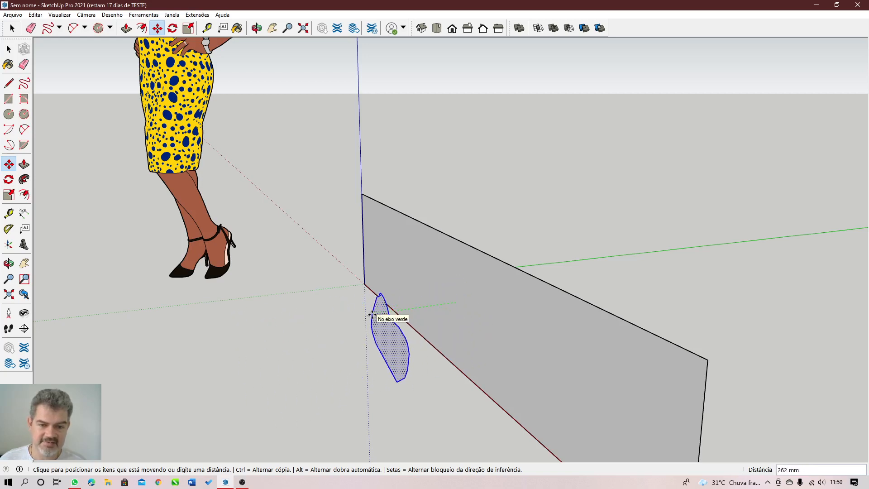
{"action": "scroll", "coordinate": [355, 315], "scroll_direction": "up", "scroll_amount": 4}
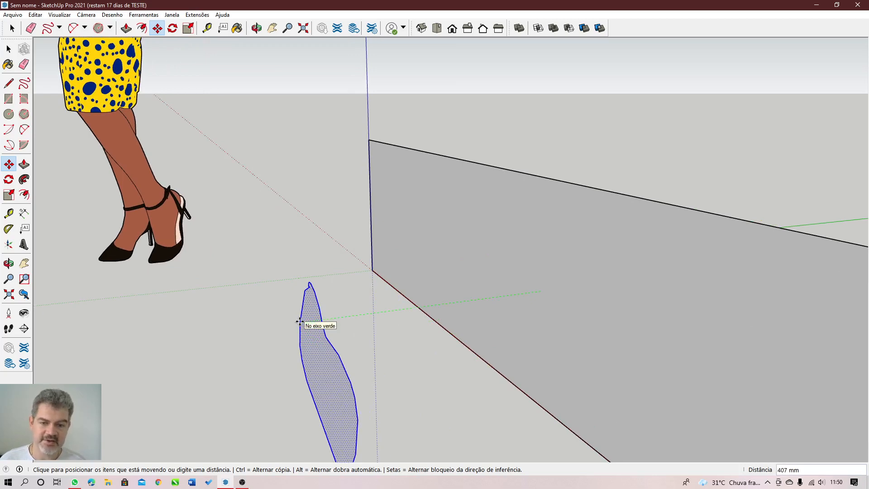
{"action": "scroll", "coordinate": [300, 321], "scroll_direction": "down", "scroll_amount": 2}
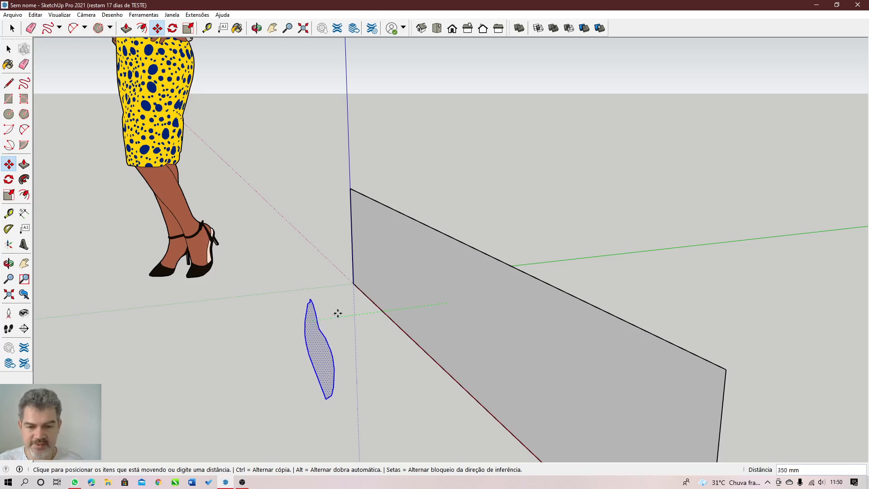
{"action": "left_click", "coordinate": [402, 318]}
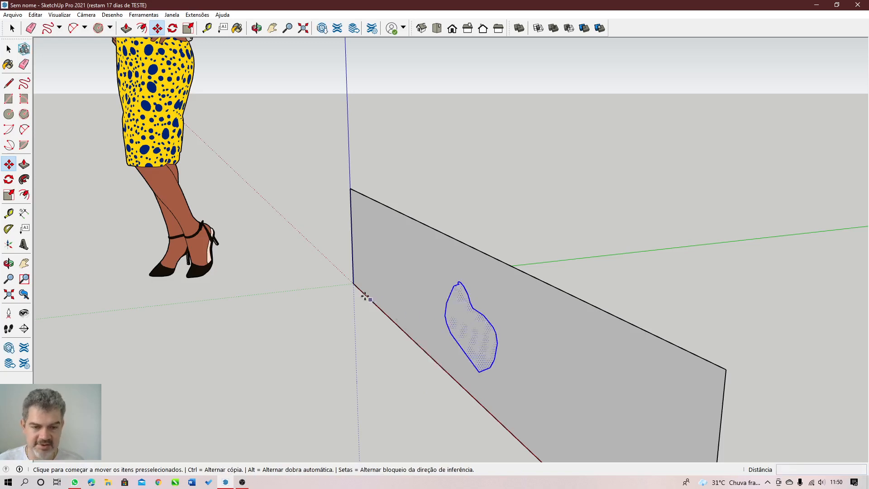
- Select only the freehand shape's inner face and try to move it across the panel
{"action": "left_click", "coordinate": [8, 48]}
{"action": "left_click", "coordinate": [483, 333]}
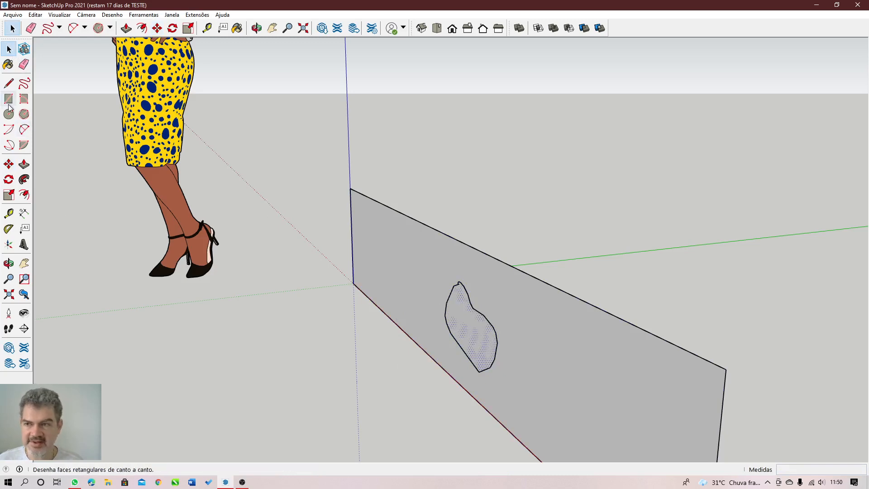
{"action": "key", "text": "m"}
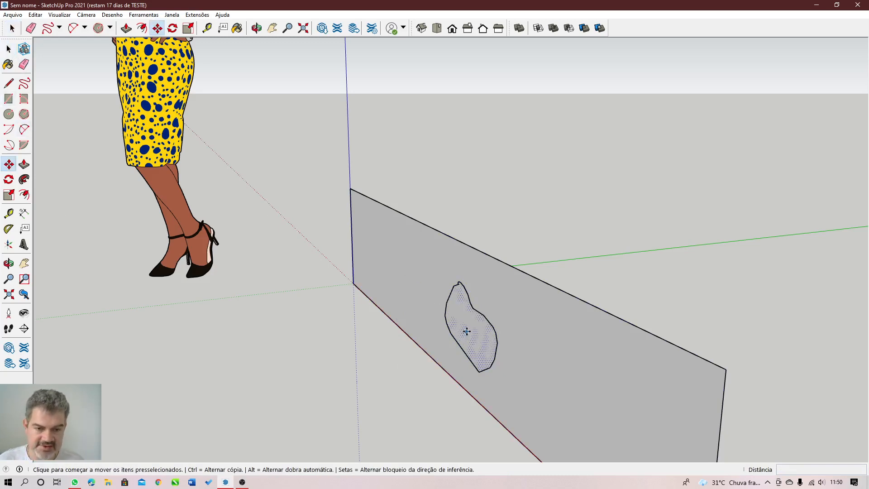
{"action": "left_click", "coordinate": [468, 329]}
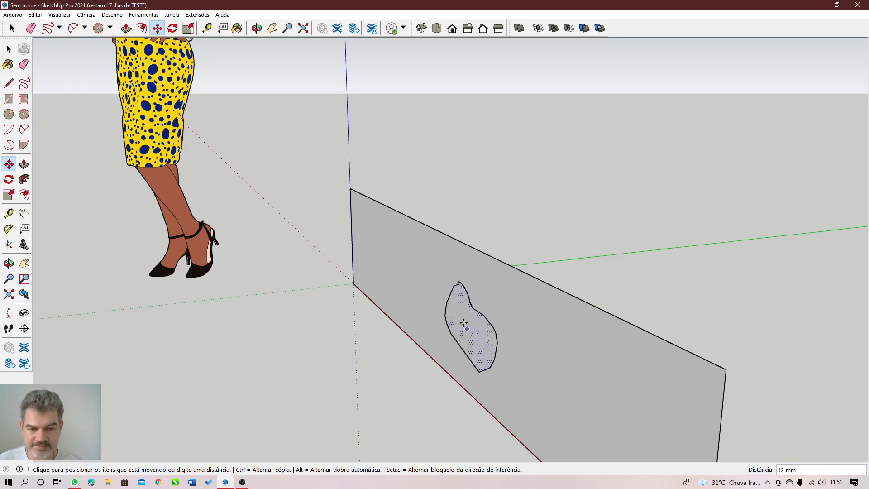
{"action": "left_click", "coordinate": [463, 323]}
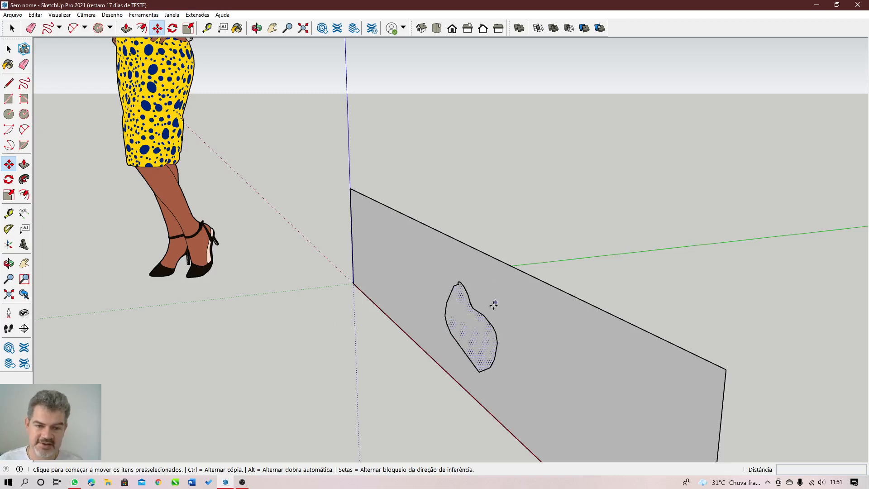
{"action": "left_click", "coordinate": [475, 309]}
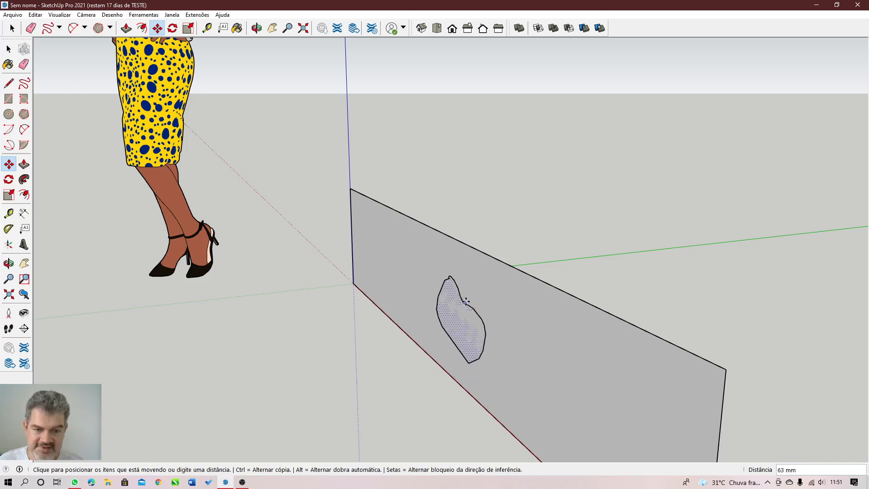
{"action": "left_click", "coordinate": [481, 313]}
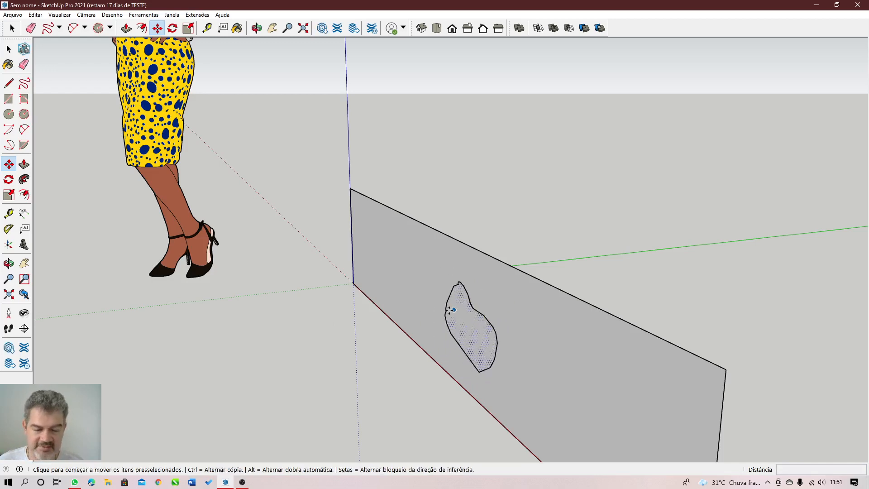
{"action": "key", "text": "space"}
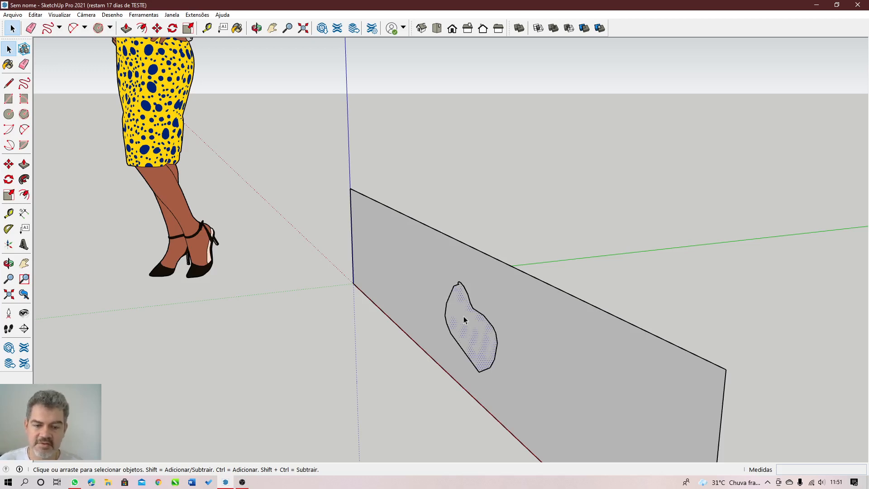
- Open the panel group for editing and activate the Line tool
{"action": "double_click", "coordinate": [515, 295]}
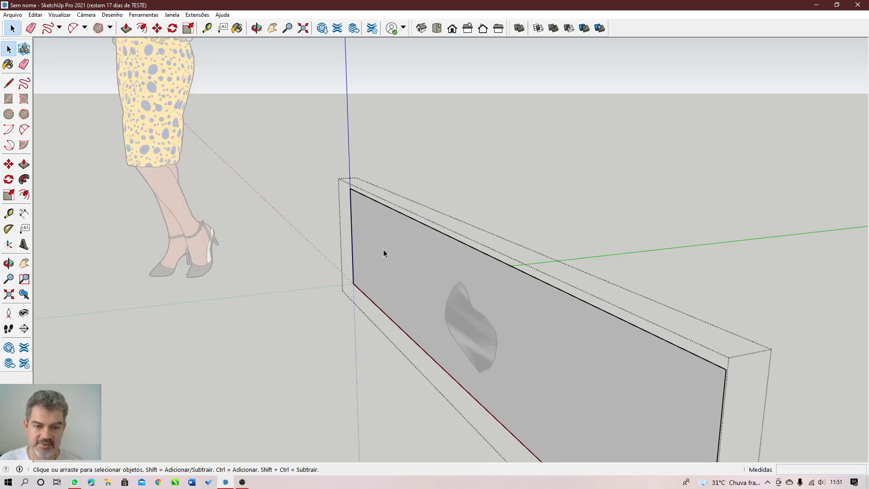
{"action": "left_click", "coordinate": [9, 83]}
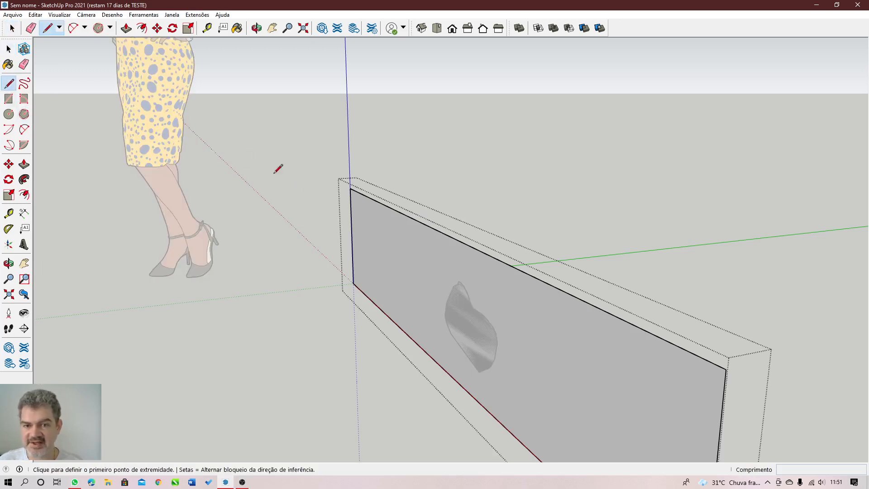
{"action": "left_click", "coordinate": [394, 245]}
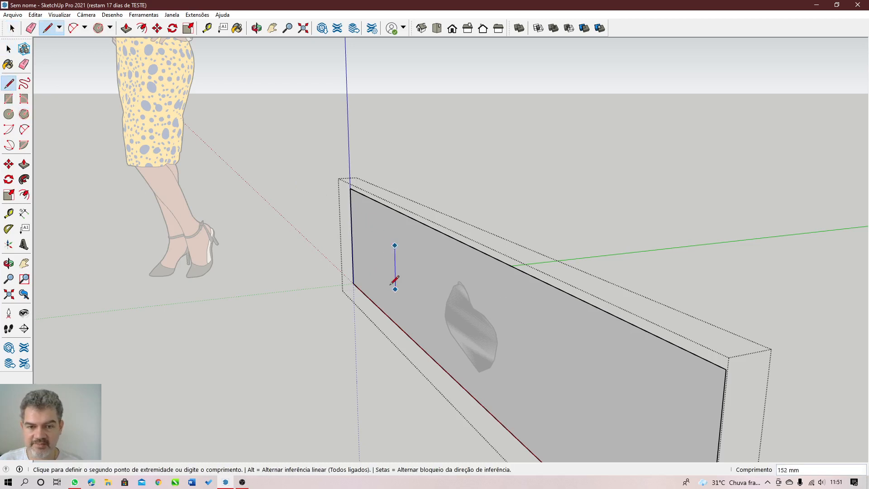
{"action": "left_click", "coordinate": [371, 247]}
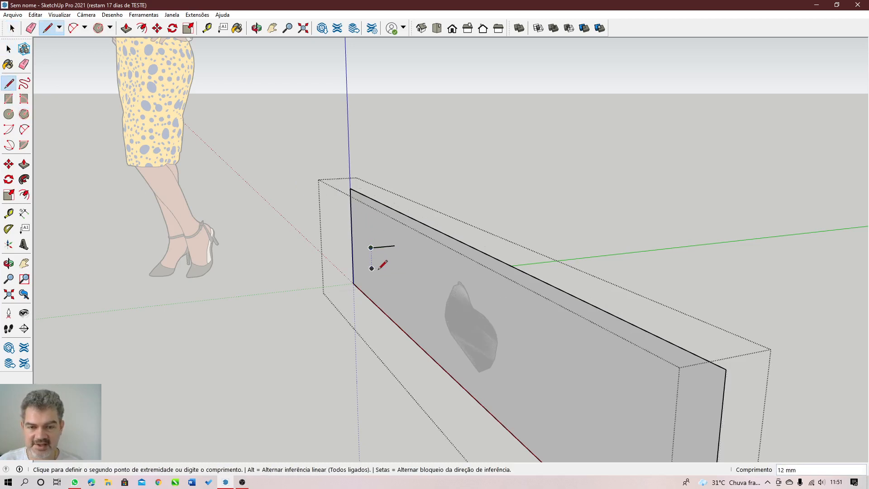
{"action": "key", "text": "Escape"}
{"action": "key", "text": "ctrl+z"}
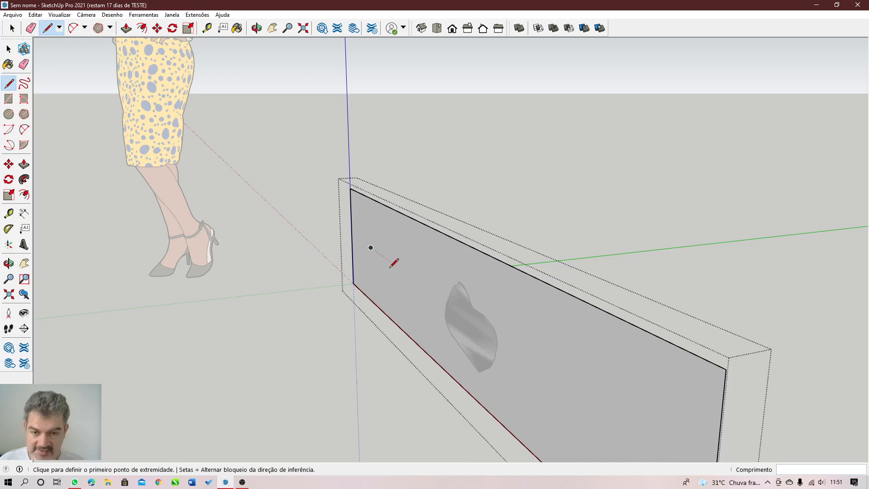
- Draw a four-sided outline with the Line tool on the panel face, plus a small closed Freehand shape beside it
{"action": "left_click", "coordinate": [373, 231]}
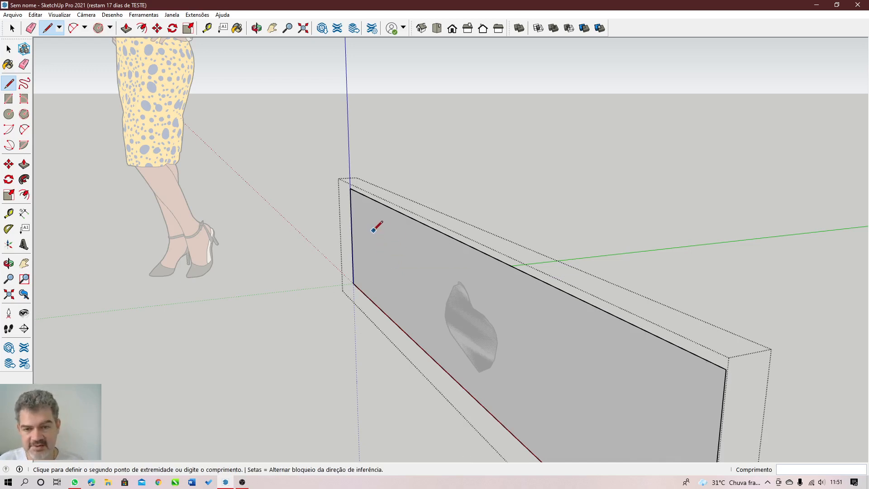
{"action": "left_click", "coordinate": [401, 248]}
{"action": "left_click", "coordinate": [402, 277]}
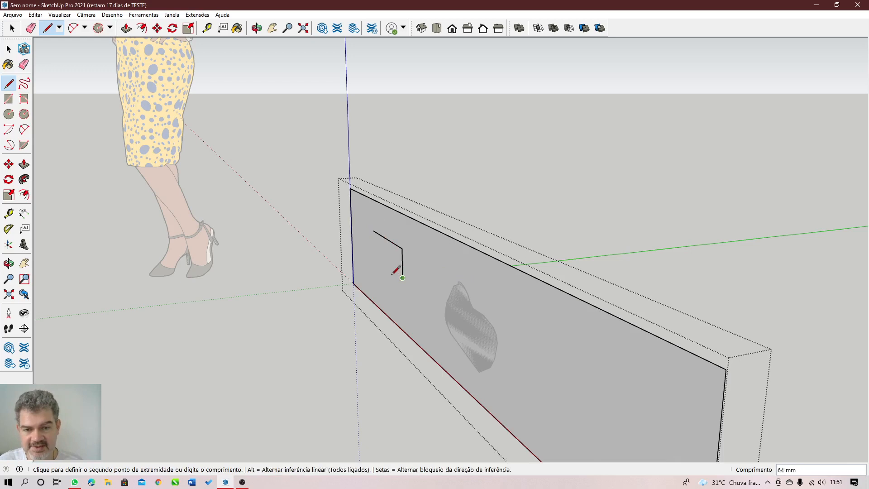
{"action": "left_click", "coordinate": [374, 258]}
{"action": "left_click", "coordinate": [373, 231]}
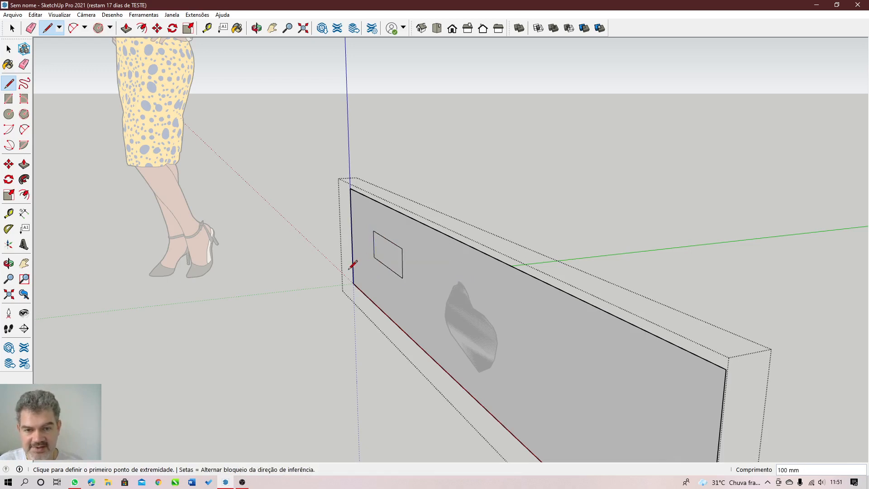
{"action": "left_click", "coordinate": [24, 82]}
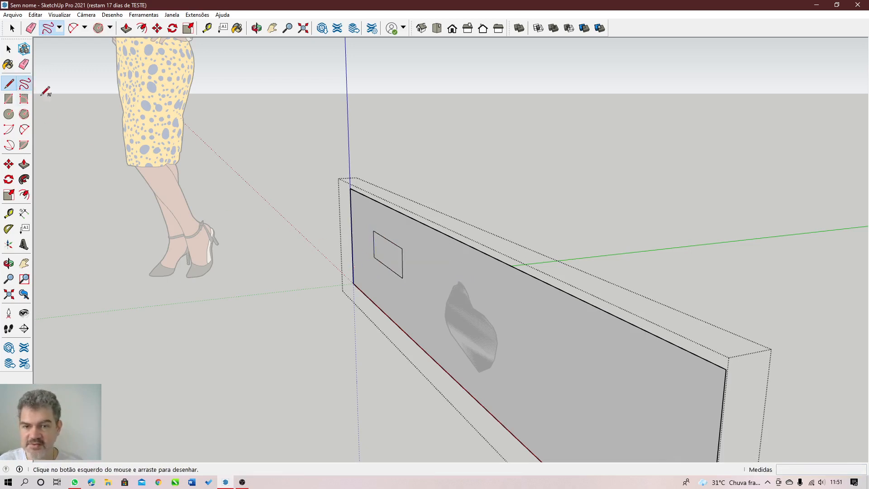
{"action": "mouse_move", "coordinate": [419, 257]}
{"action": "left_mouse_down"}
{"action": "mouse_move", "coordinate": [442, 273]}
{"action": "mouse_move", "coordinate": [449, 250]}
{"action": "mouse_move", "coordinate": [419, 257]}
{"action": "left_mouse_up"}
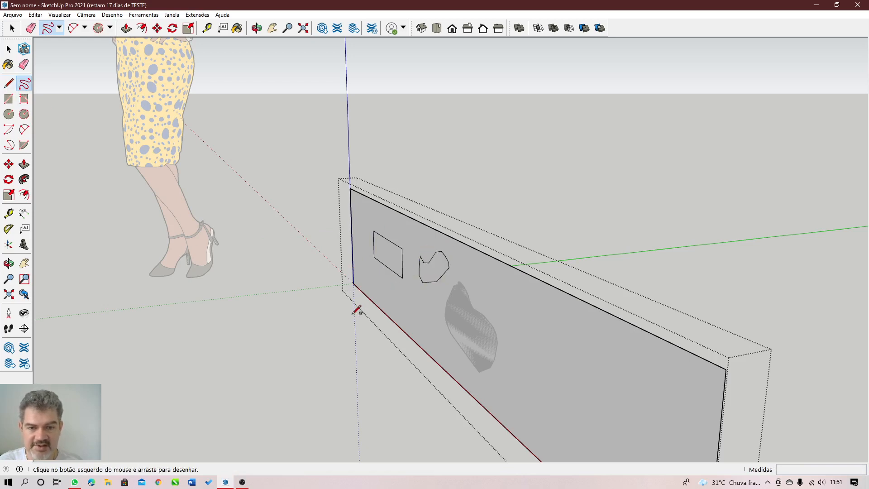
- Delete the inner faces of the small freehand shape and the four-sided outline to cut openings through the panel
{"action": "left_click", "coordinate": [9, 48]}
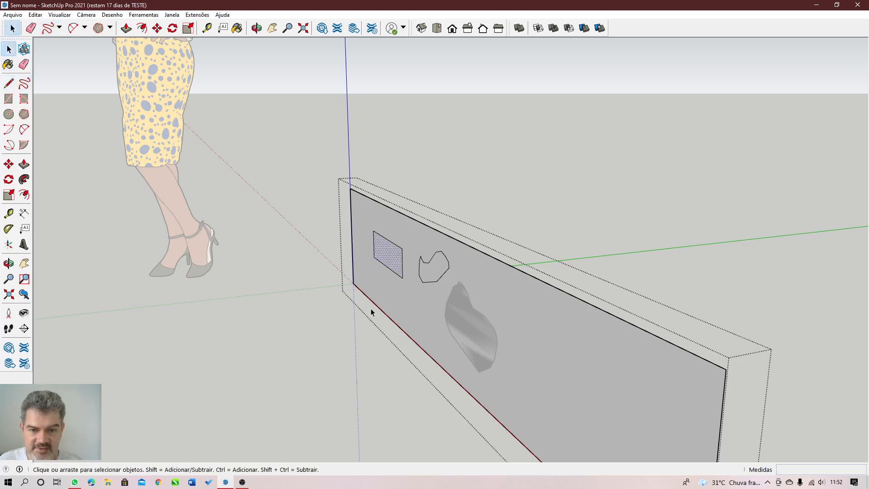
{"action": "left_click", "coordinate": [428, 277]}
{"action": "left_click", "coordinate": [391, 264]}
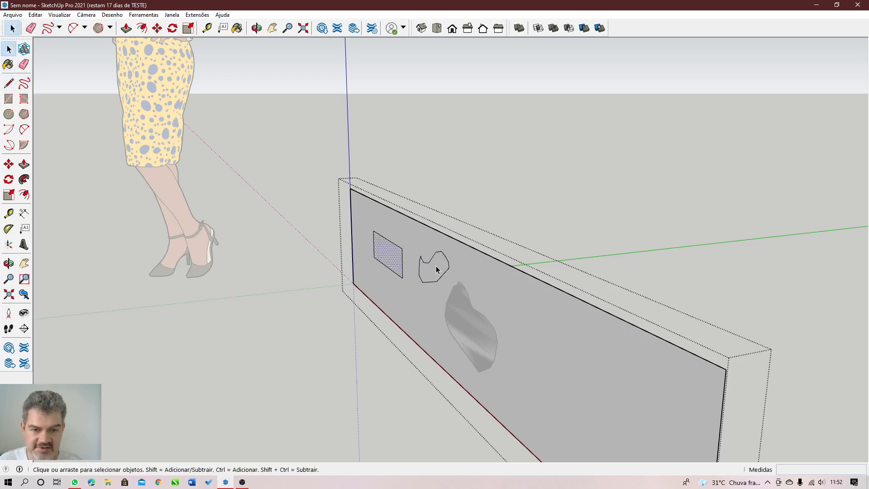
{"action": "left_click", "coordinate": [437, 270]}
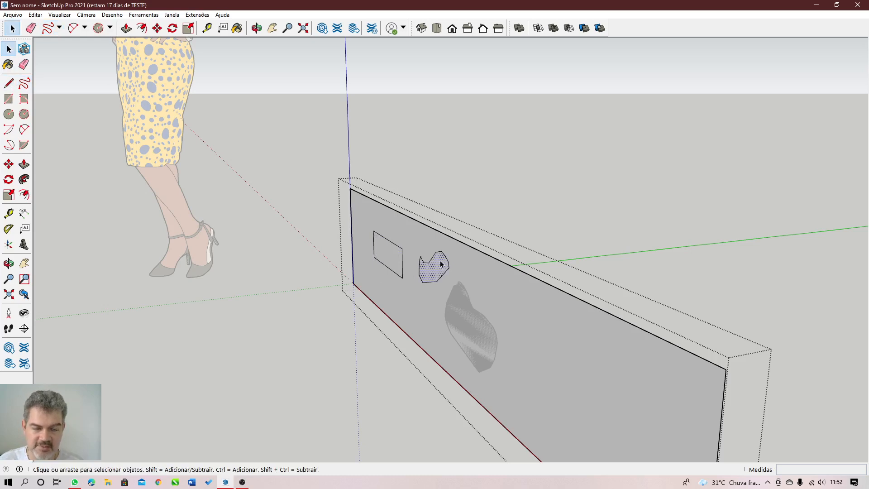
{"action": "key", "text": "Delete"}
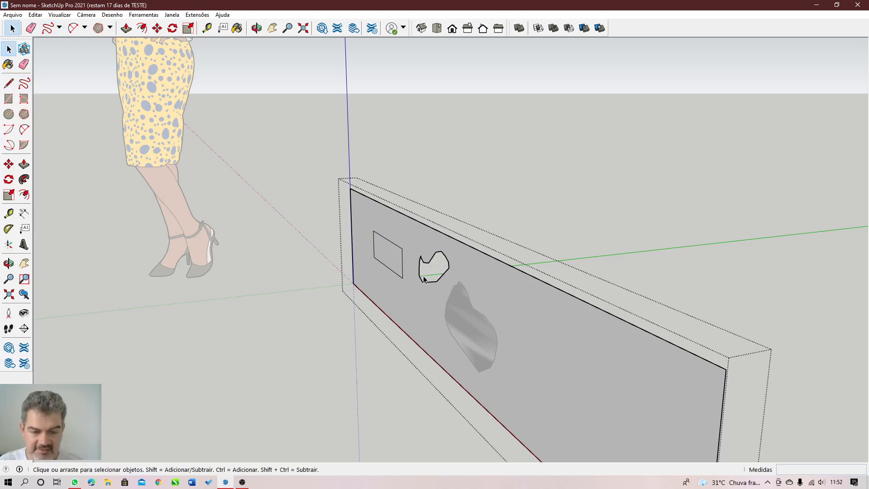
{"action": "left_click", "coordinate": [392, 274]}
{"action": "key", "text": "Delete"}
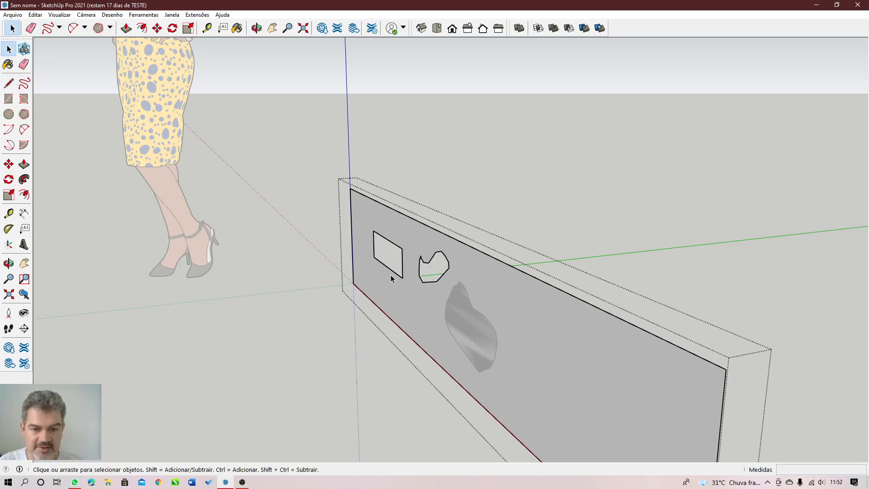
- Close the panel group and delete the large freehand outline lying outside it, including its leftover segment
{"action": "left_click", "coordinate": [436, 87]}
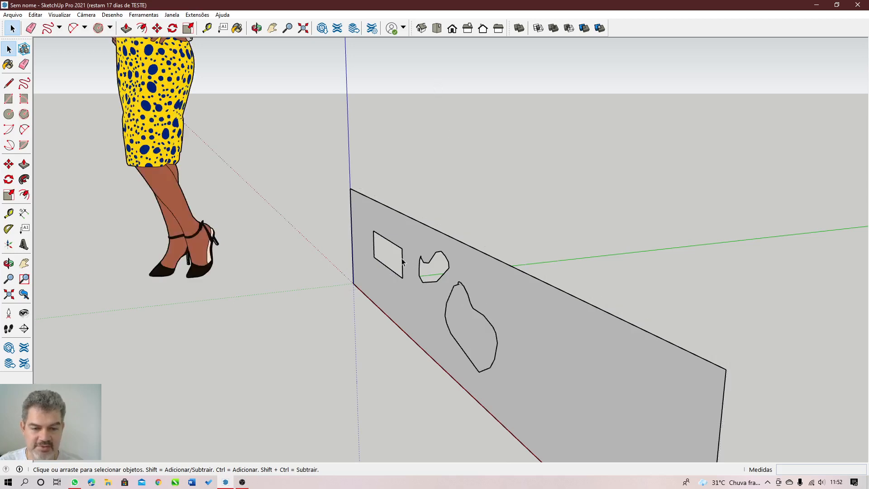
{"action": "middle_click_drag", "start_coordinate": [451, 305], "coordinate": [588, 298]}
{"action": "left_click", "coordinate": [475, 330]}
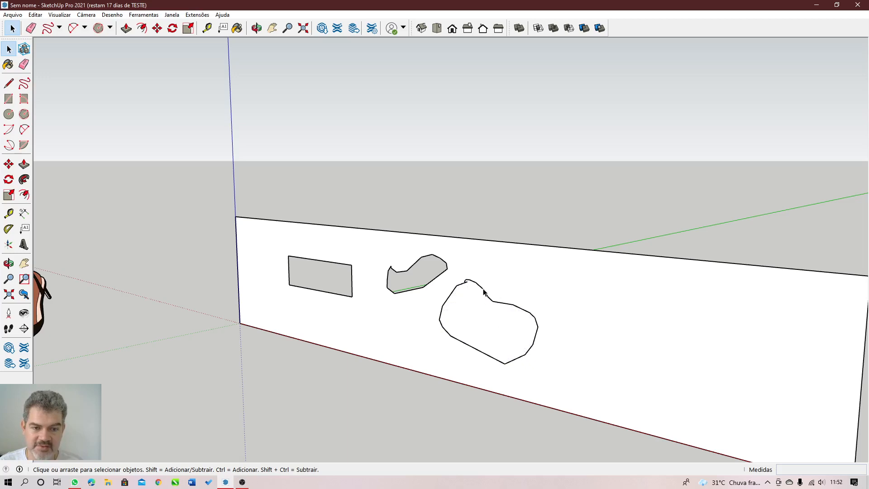
{"action": "middle_click_drag", "start_coordinate": [509, 318], "coordinate": [508, 360]}
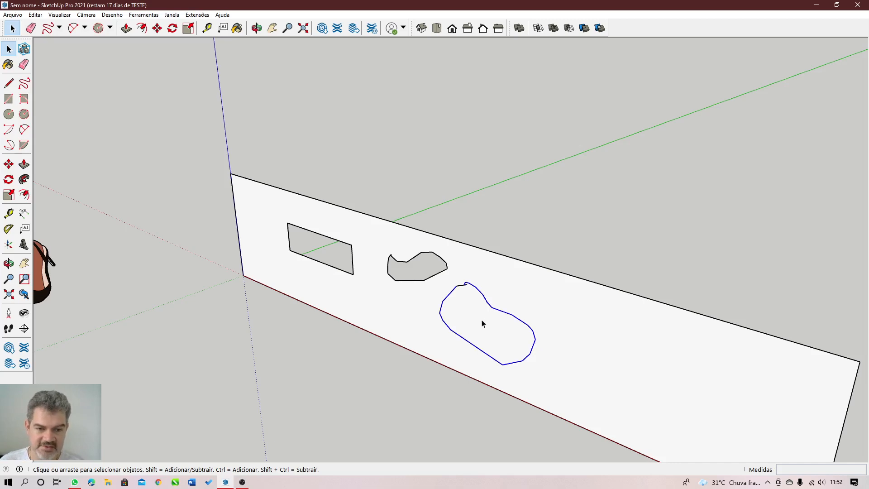
{"action": "key", "text": "Delete"}
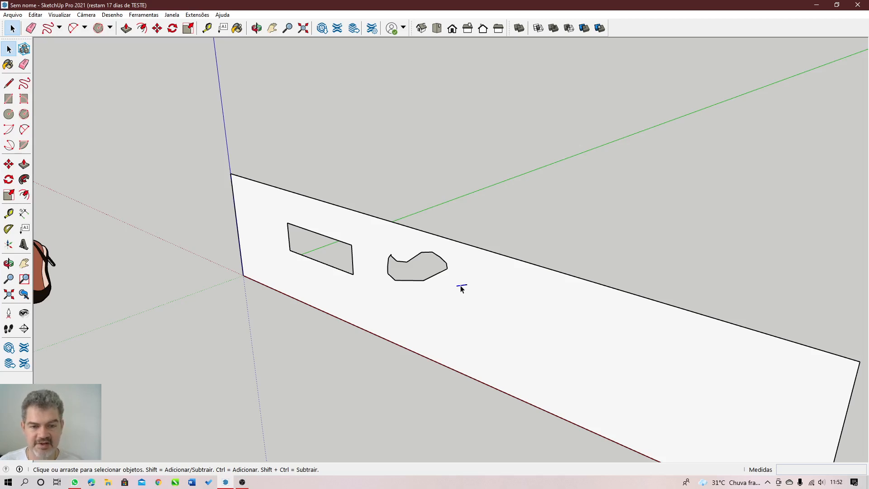
{"action": "key", "text": "Delete"}
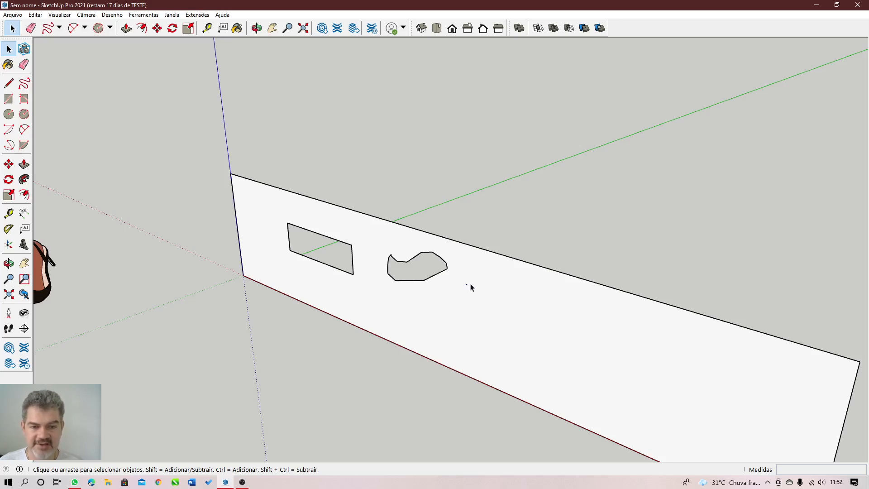
{"action": "left_click_drag", "start_coordinate": [475, 277], "coordinate": [458, 296]}
{"action": "key", "text": "Delete"}
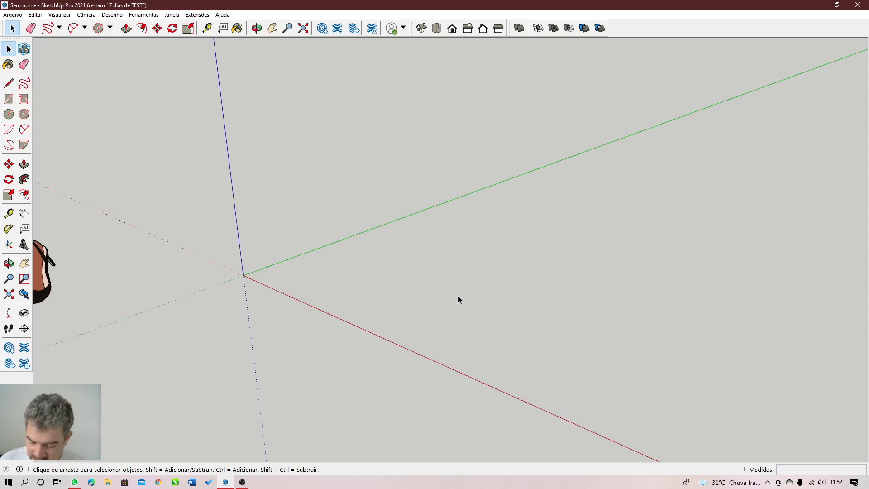
{"action": "key", "text": "ctrl+z"}
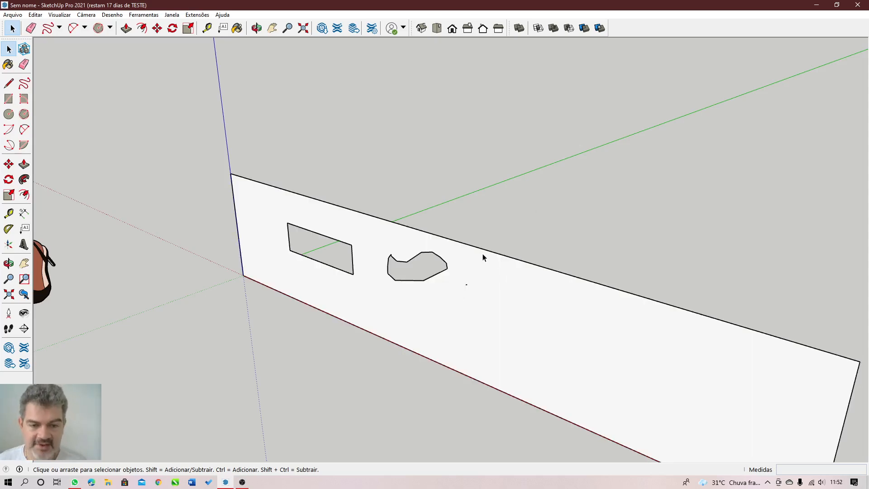
- Delete the tiny leftover line fragment of the large freehand outline on the panel face
{"action": "double_click", "coordinate": [449, 303]}
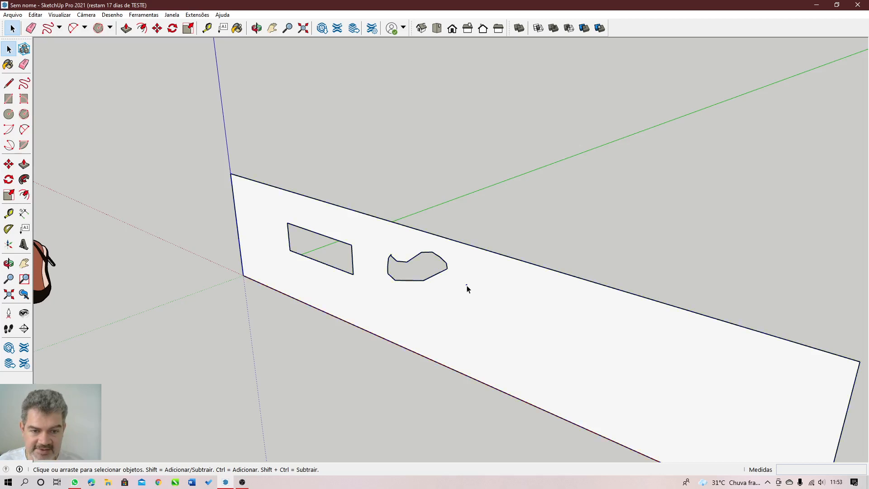
{"action": "scroll", "coordinate": [467, 288], "scroll_direction": "up", "scroll_amount": 8}
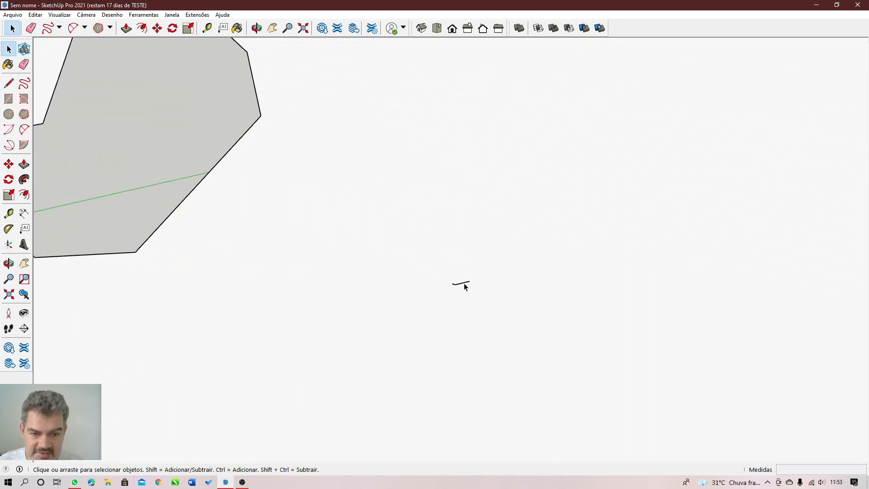
{"action": "left_click", "coordinate": [464, 284]}
{"action": "key", "text": "Delete"}
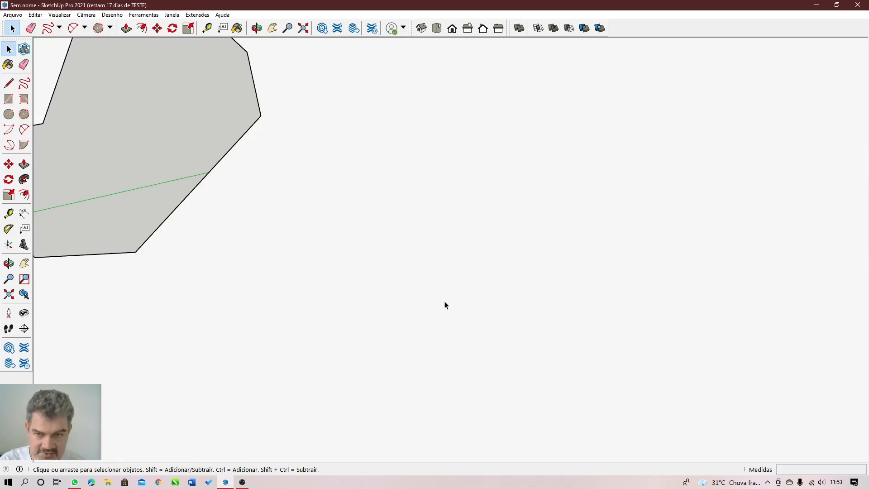
- Examine the panel and its two openings from several distances and angles, using Zoom Extents and Zoom Window
{"action": "scroll", "coordinate": [445, 305], "scroll_direction": "down", "scroll_amount": 8}
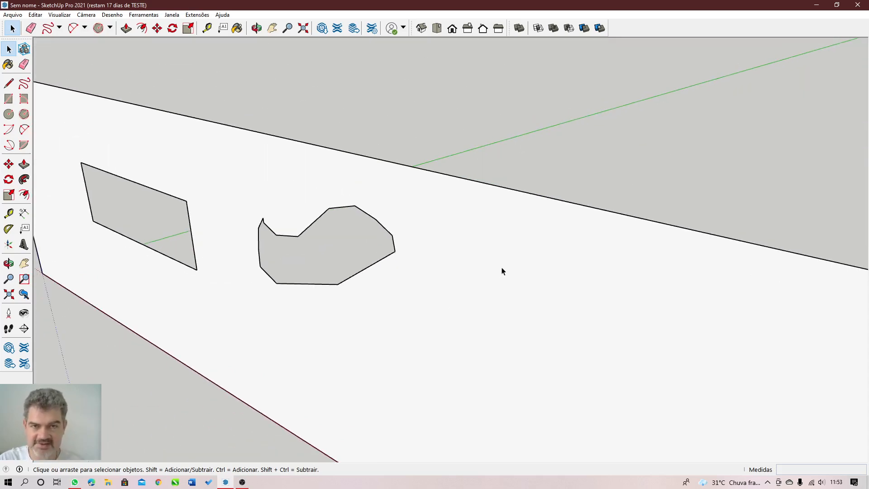
{"action": "scroll", "coordinate": [501, 271], "scroll_direction": "down", "scroll_amount": 4}
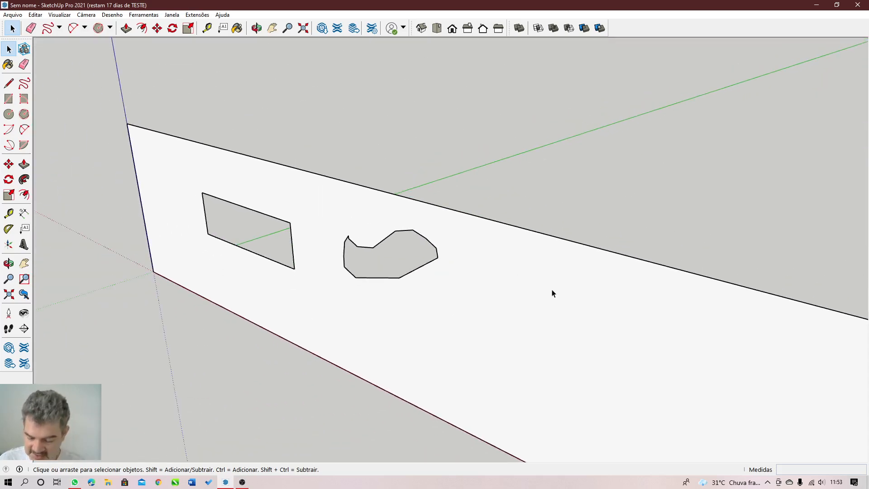
{"action": "scroll", "coordinate": [551, 293], "scroll_direction": "down", "scroll_amount": 3}
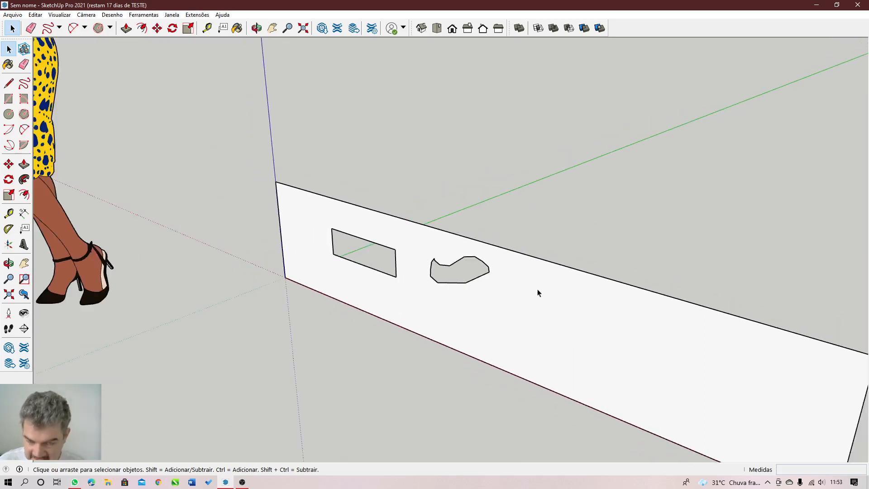
{"action": "left_click", "coordinate": [8, 294]}
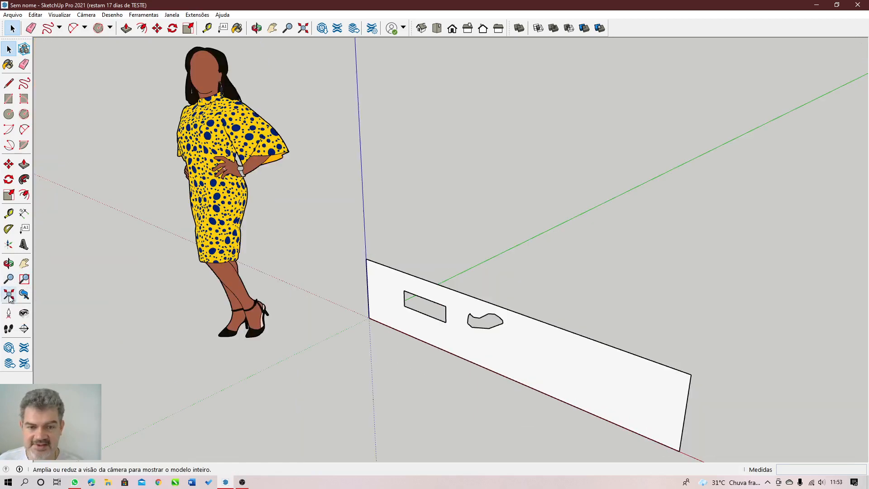
{"action": "scroll", "coordinate": [614, 384], "scroll_direction": "up", "scroll_amount": 5}
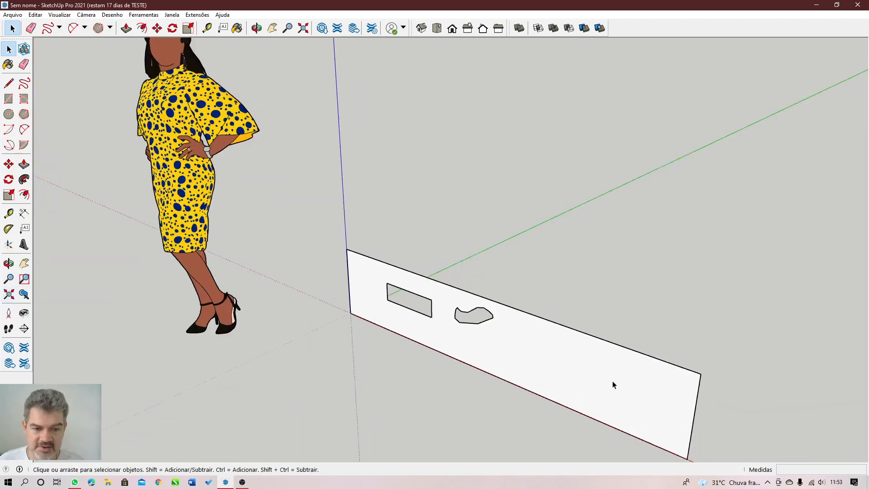
{"action": "left_click", "coordinate": [9, 279]}
{"action": "left_click", "coordinate": [29, 279]}
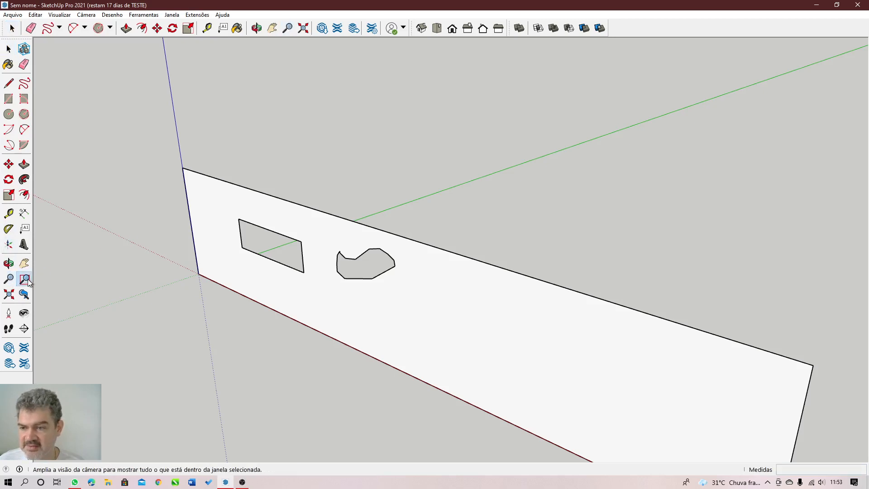
{"action": "left_click_drag", "start_coordinate": [170, 158], "coordinate": [805, 446]}
{"action": "scroll", "coordinate": [696, 355], "scroll_direction": "down", "scroll_amount": 3}
{"action": "mouse_move", "coordinate": [694, 358]}
{"action": "middle_mouse_down"}
{"action": "mouse_move", "coordinate": [677, 334]}
{"action": "mouse_move", "coordinate": [626, 303]}
{"action": "mouse_move", "coordinate": [640, 276]}
{"action": "mouse_move", "coordinate": [450, 227]}
{"action": "mouse_move", "coordinate": [617, 251]}
{"action": "mouse_move", "coordinate": [533, 241]}
{"action": "mouse_move", "coordinate": [504, 285]}
{"action": "mouse_move", "coordinate": [475, 291]}
{"action": "middle_mouse_up"}
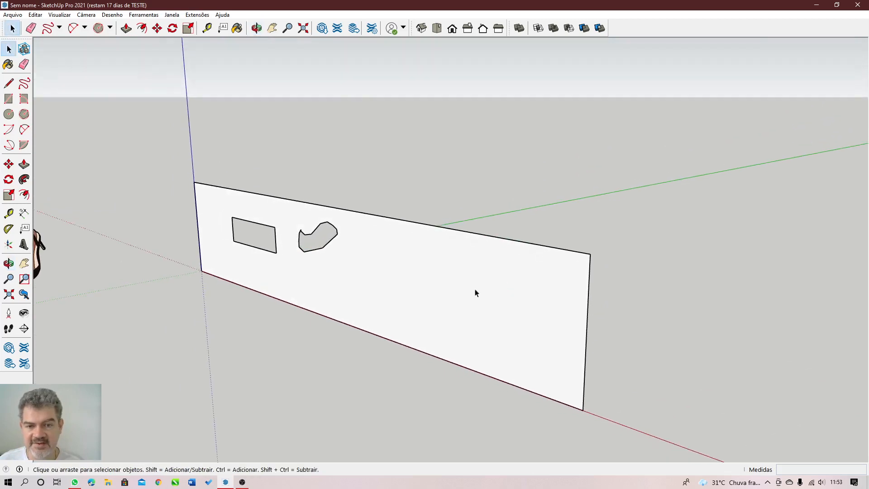
{"action": "scroll", "coordinate": [426, 300], "scroll_direction": "up", "scroll_amount": 5}
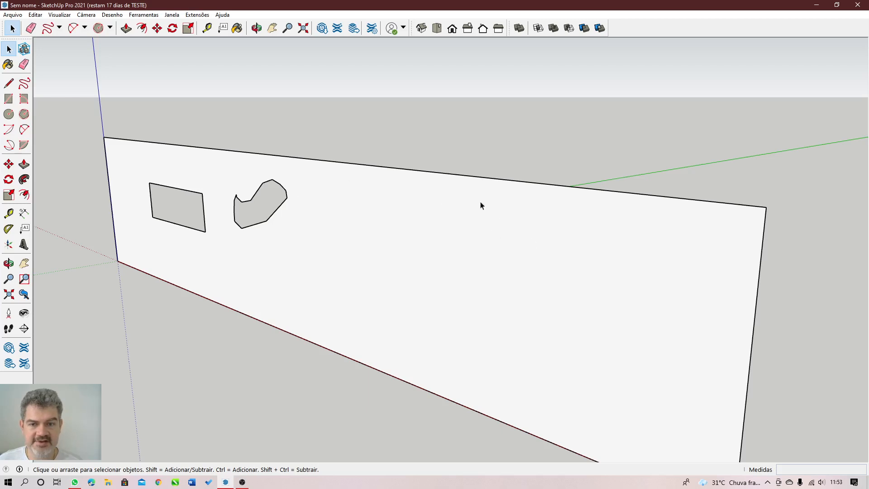
- Open the panel group for editing and erase all edges of the four-sided and freehand openings with the Eraser
{"action": "double_click", "coordinate": [348, 234]}
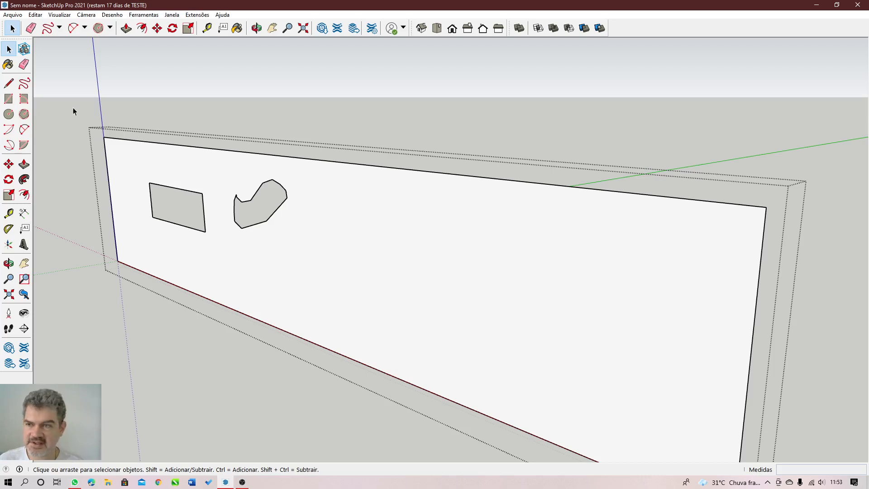
{"action": "left_click", "coordinate": [23, 64]}
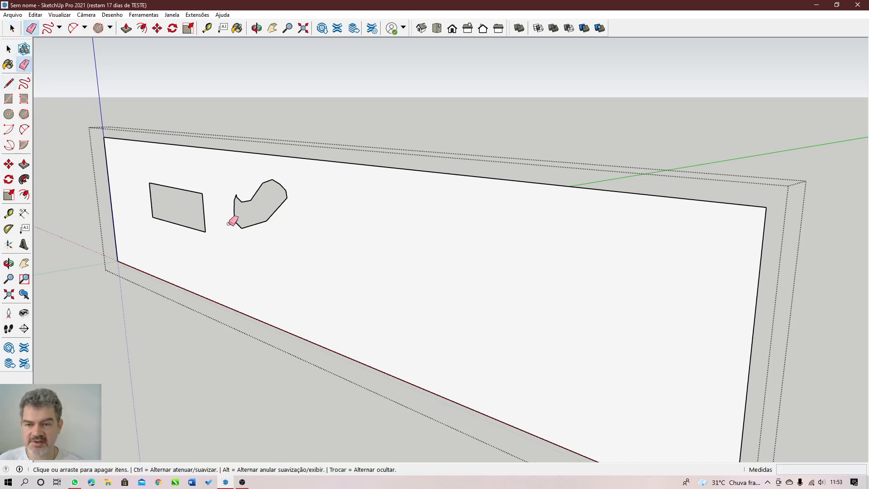
{"action": "left_click", "coordinate": [203, 195]}
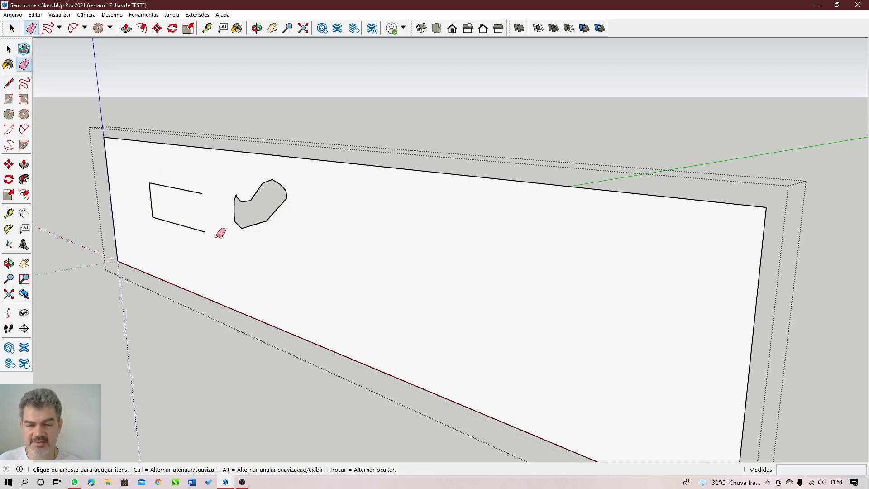
{"action": "left_click", "coordinate": [234, 209]}
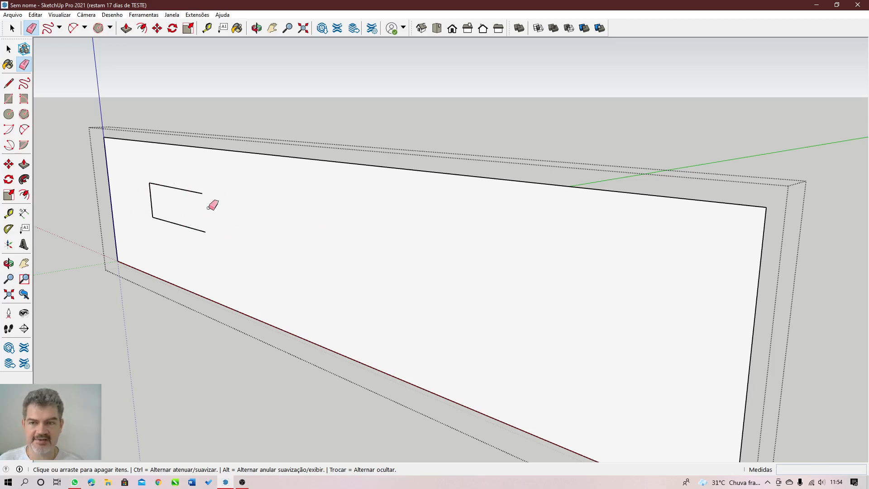
{"action": "left_click_drag", "start_coordinate": [178, 184], "coordinate": [180, 233]}
{"action": "left_click", "coordinate": [152, 206]}
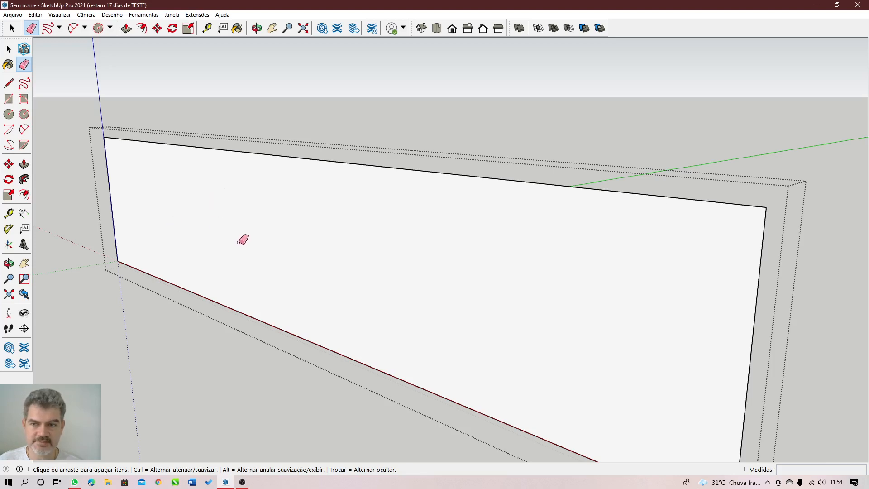
- Erase the panel's long upper edge inside the group, and undo that erasure
{"action": "left_click", "coordinate": [341, 162]}
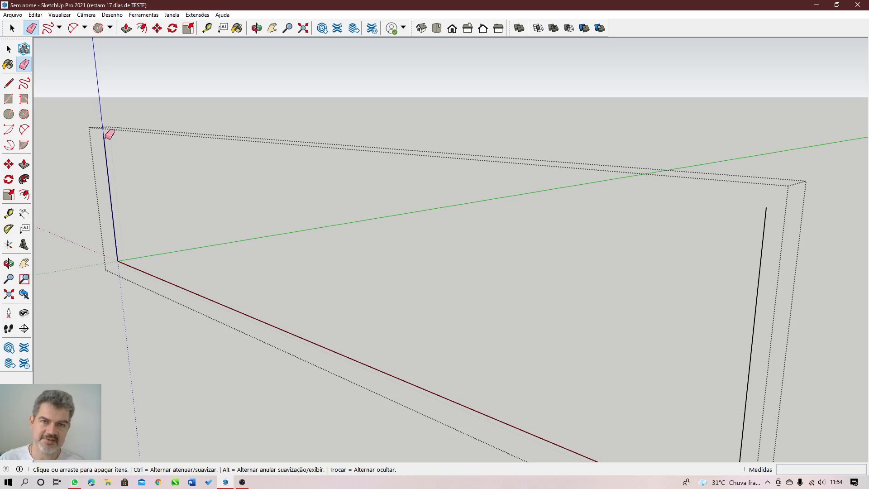
{"action": "key", "text": "ctrl+z"}
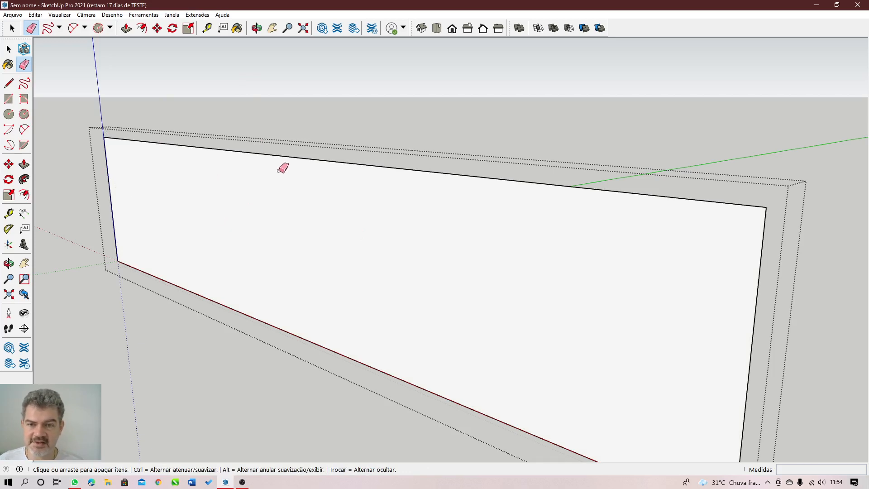
- Close the panel group and bring the whole panel into an angled view
{"action": "key", "text": "space"}
{"action": "left_click", "coordinate": [273, 134]}
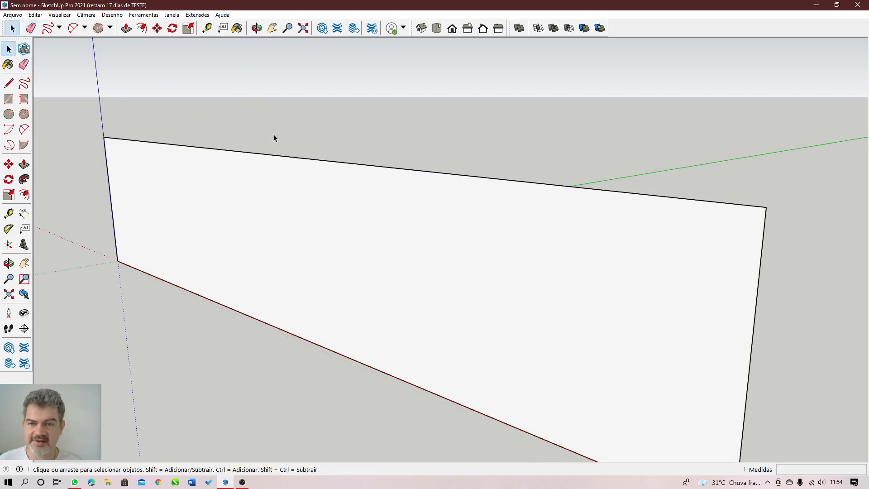
{"action": "scroll", "coordinate": [274, 138], "scroll_direction": "down", "scroll_amount": 5}
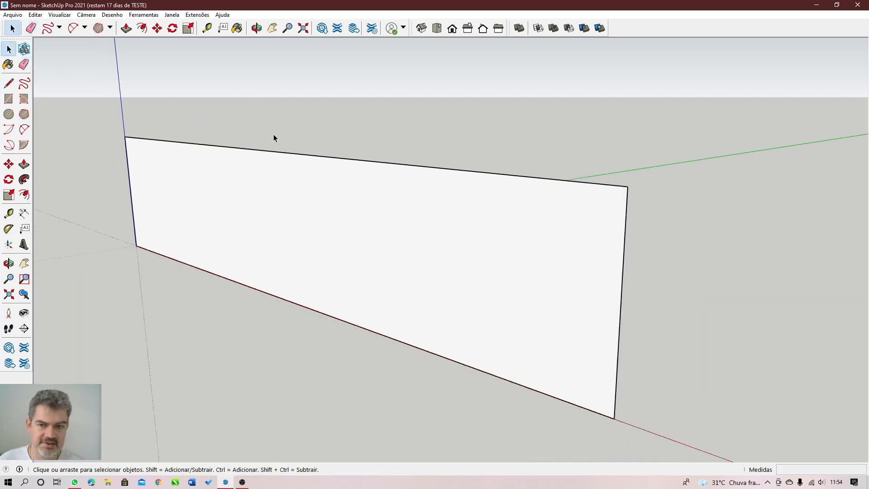
{"action": "mouse_move", "coordinate": [404, 188]}
{"action": "middle_mouse_down"}
{"action": "mouse_move", "coordinate": [231, 164]}
{"action": "mouse_move", "coordinate": [345, 229]}
{"action": "mouse_move", "coordinate": [142, 229]}
{"action": "mouse_move", "coordinate": [171, 200]}
{"action": "mouse_move", "coordinate": [391, 197]}
{"action": "middle_mouse_up"}
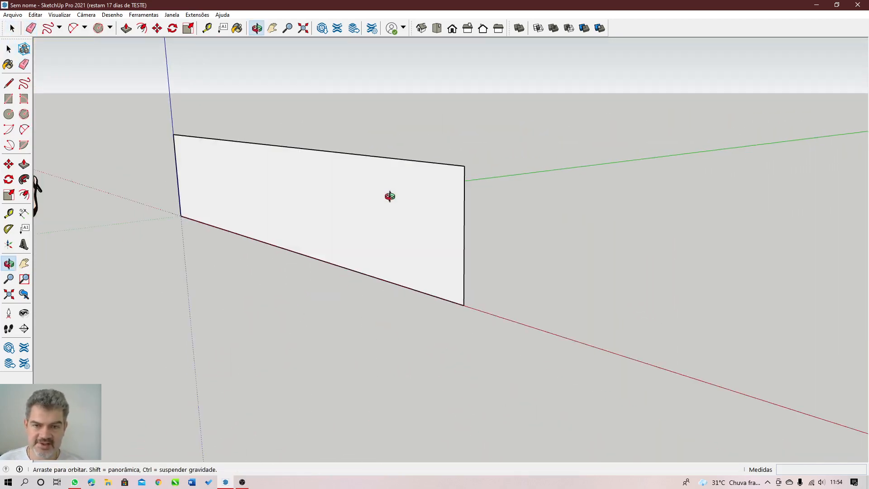
- Open the panel group for editing and show it in the front view
{"action": "left_click", "coordinate": [9, 115]}
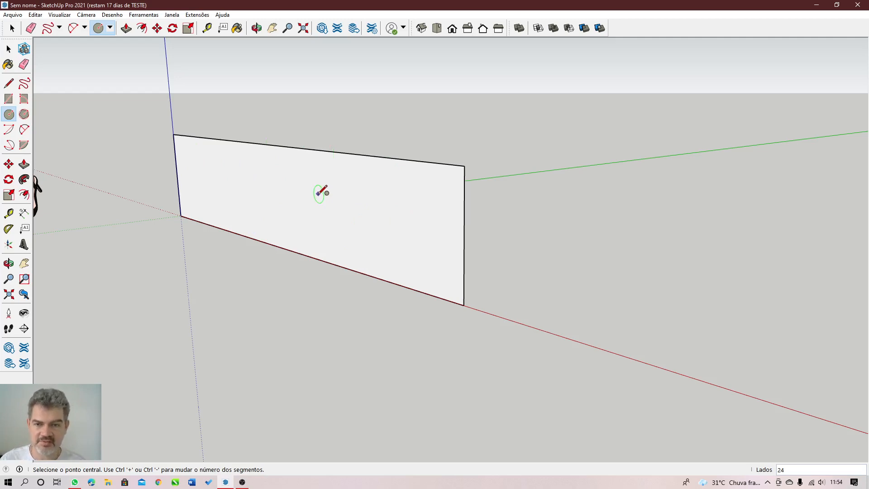
{"action": "key", "text": "space"}
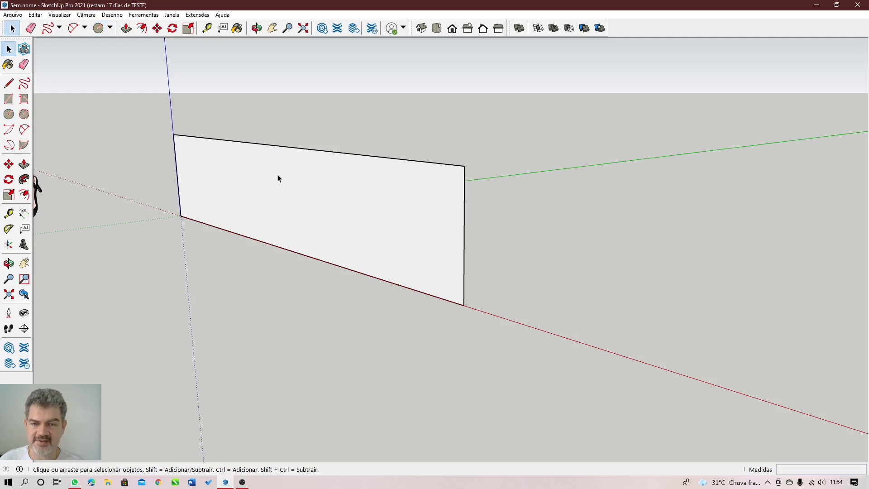
{"action": "double_click", "coordinate": [296, 194]}
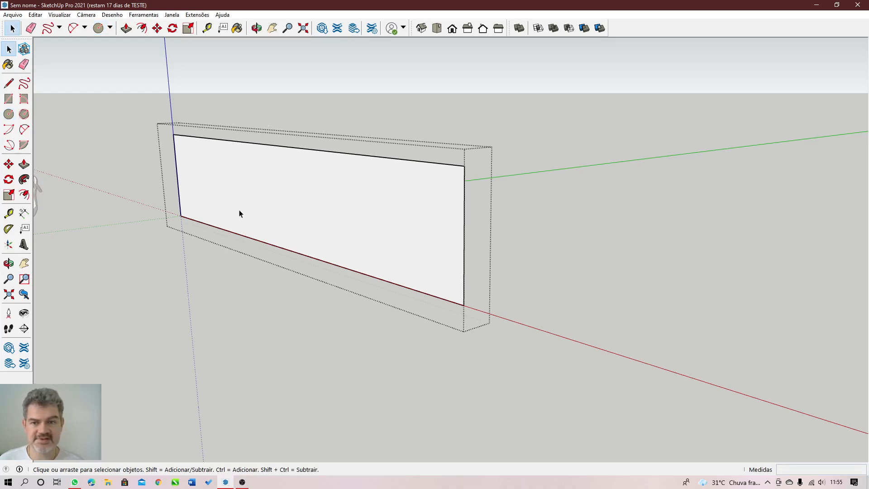
{"action": "left_click", "coordinate": [452, 28]}
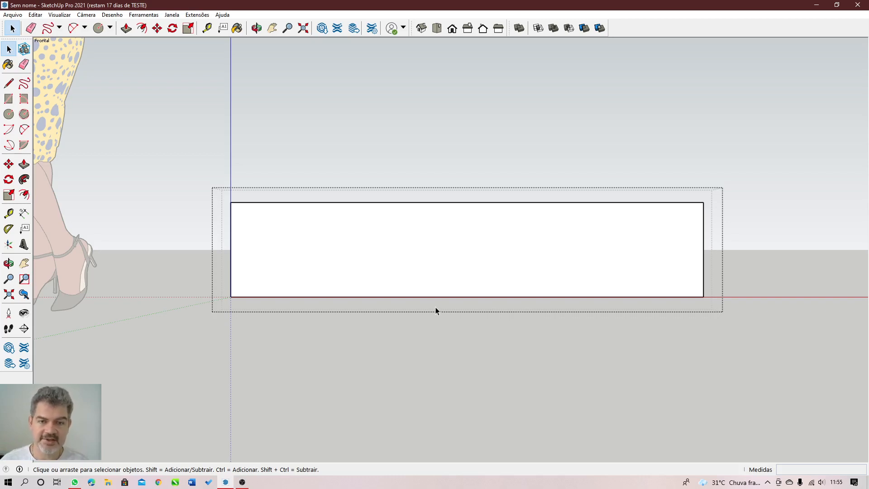
{"action": "scroll", "coordinate": [461, 232], "scroll_direction": "up", "scroll_amount": 3}
{"action": "scroll", "coordinate": [455, 256], "scroll_direction": "down", "scroll_amount": 1}
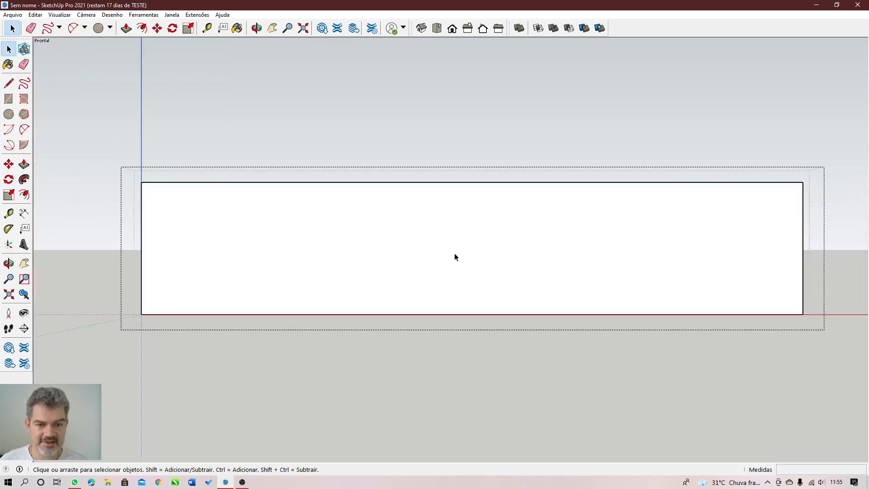
- Check with the Circle tool where the midpoints of the panel's long upper edge and short side edge lie
{"action": "left_click", "coordinate": [9, 114]}
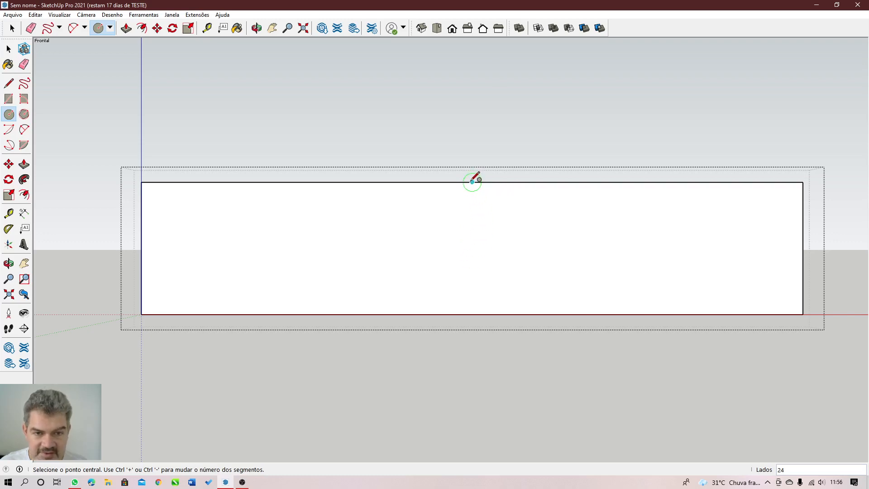
{"action": "scroll", "coordinate": [472, 182], "scroll_direction": "up", "scroll_amount": 2}
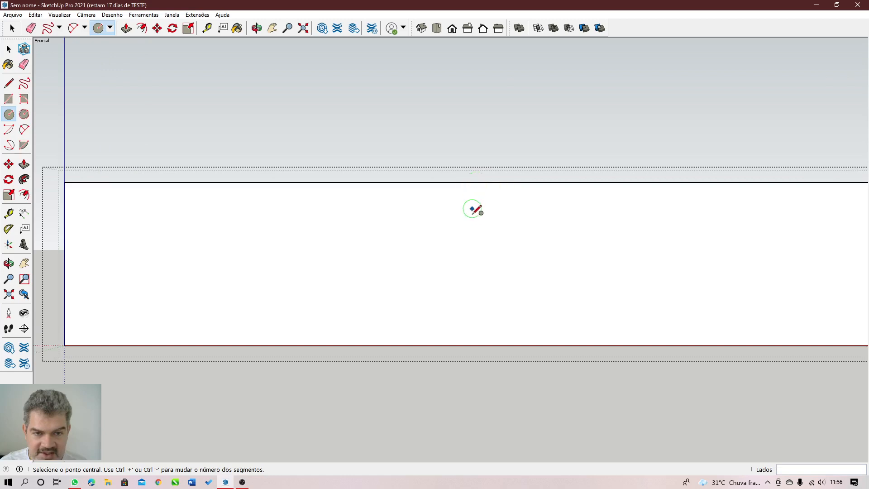
{"action": "scroll", "coordinate": [475, 271], "scroll_direction": "down", "scroll_amount": 3}
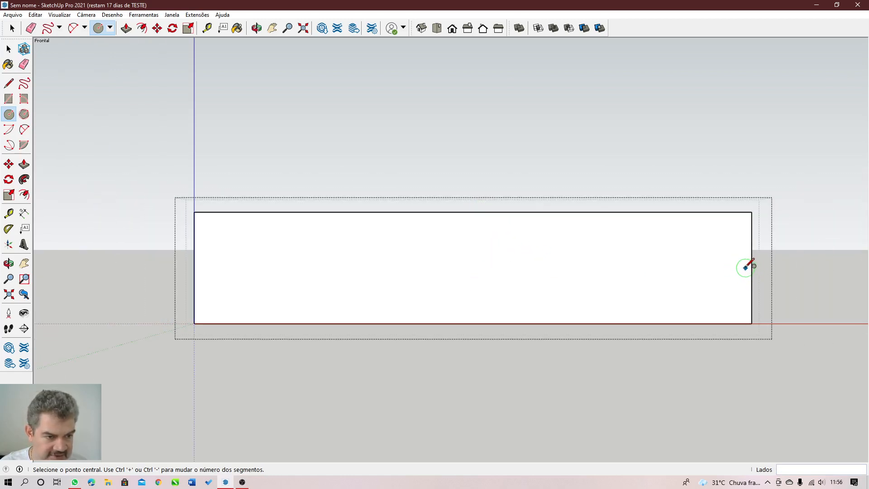
{"action": "scroll", "coordinate": [754, 265], "scroll_direction": "up", "scroll_amount": 2}
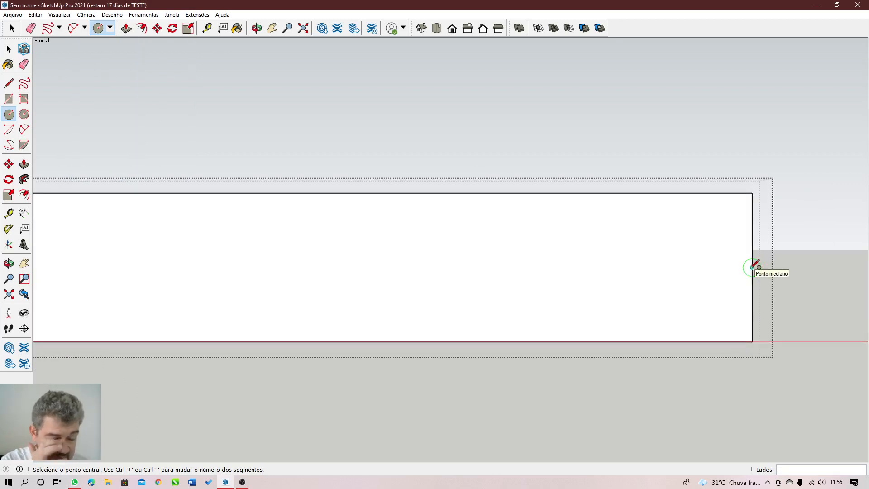
{"action": "scroll", "coordinate": [753, 267], "scroll_direction": "up", "scroll_amount": 2}
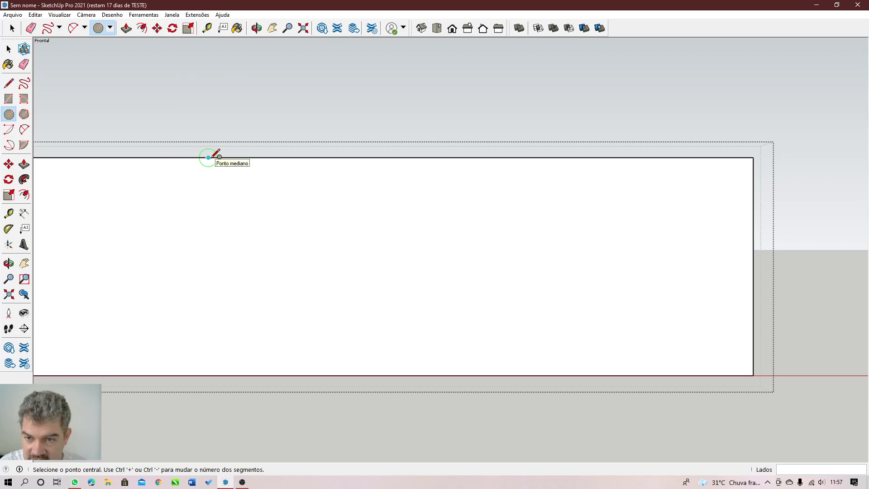
{"action": "middle_click_drag", "start_coordinate": [248, 192], "coordinate": [107, 257]}
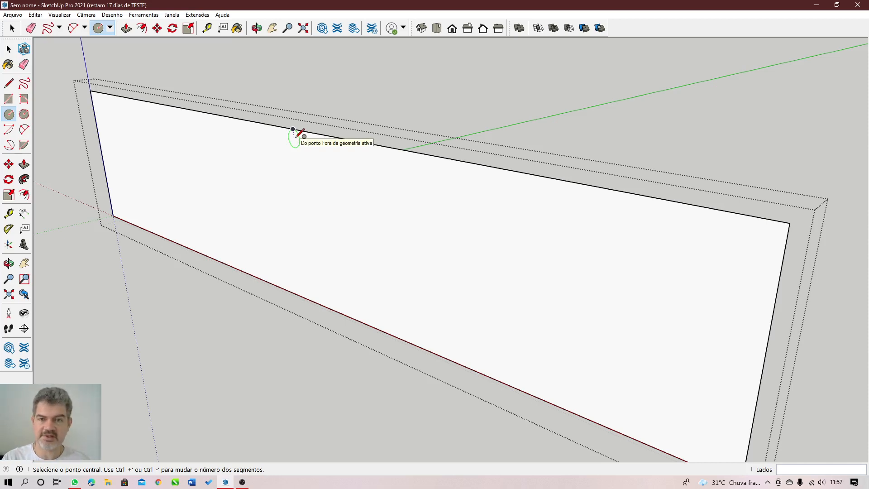
{"action": "left_click", "coordinate": [452, 29]}
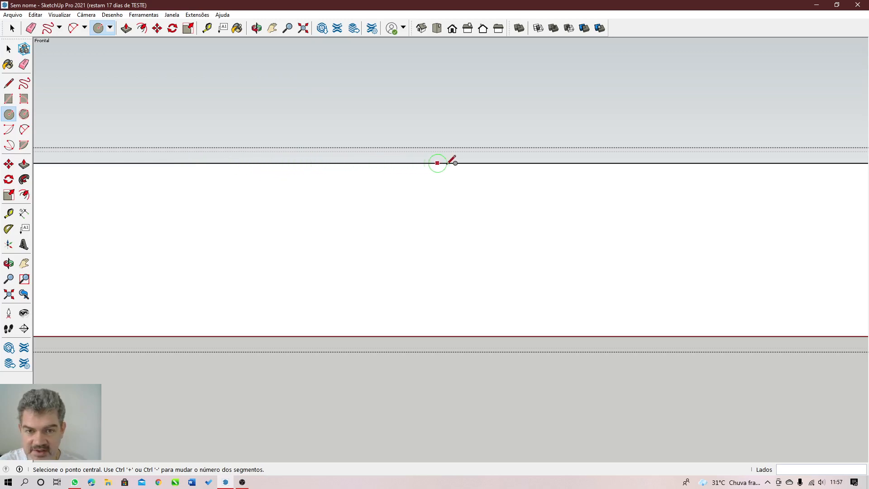
{"action": "scroll", "coordinate": [343, 165], "scroll_direction": "down", "scroll_amount": 3}
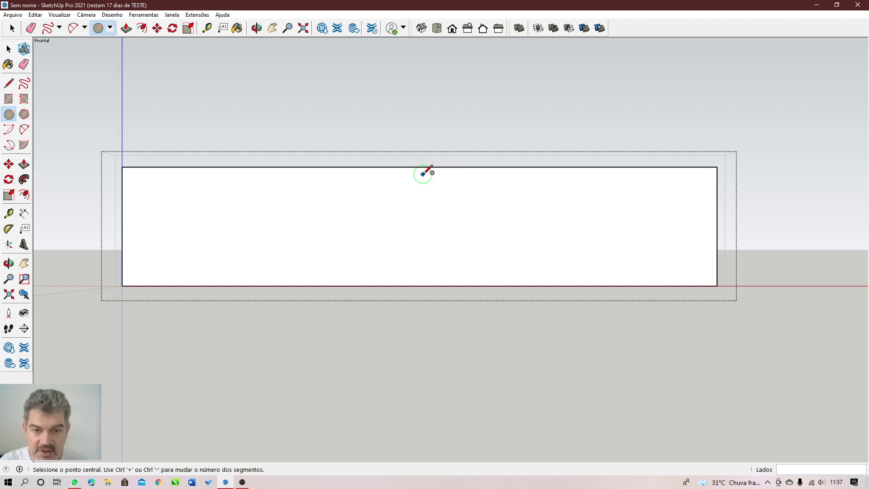
- Try locking the Circle tool's drawing plane to the blue axis, and release the lock
{"action": "key", "text": "Down"}
{"action": "key", "text": "Up"}
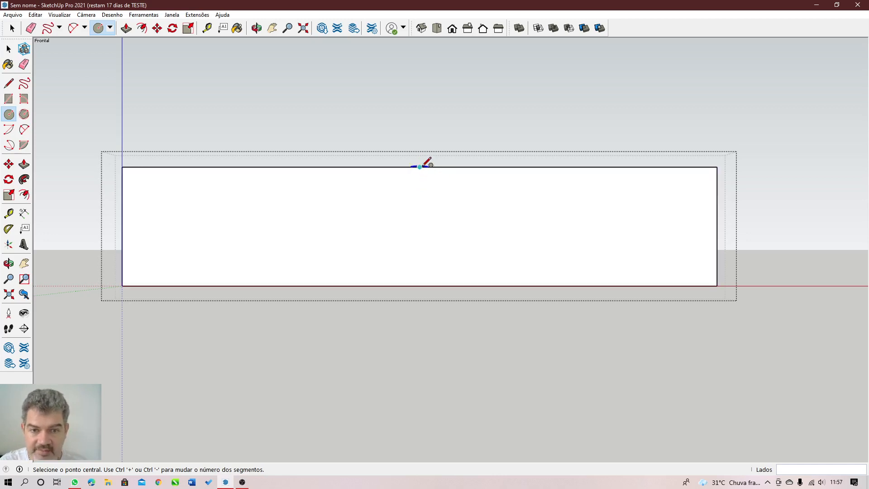
{"action": "key", "text": "Down"}
{"action": "key", "text": "Down"}
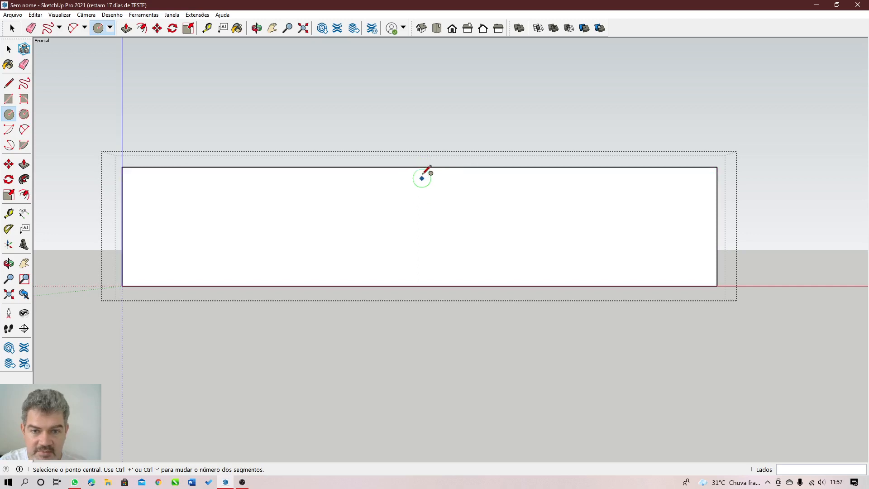
- Examine from several angles how the edge midpoints align at the panel's centre with the Circle tool
{"action": "middle_click_drag", "start_coordinate": [420, 167], "coordinate": [413, 171]}
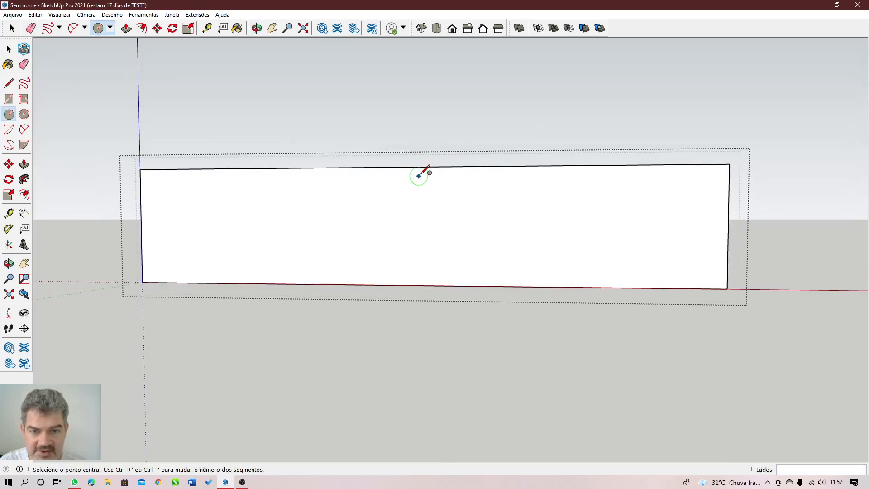
{"action": "mouse_move", "coordinate": [420, 175]}
{"action": "middle_mouse_down"}
{"action": "mouse_move", "coordinate": [369, 185]}
{"action": "mouse_move", "coordinate": [430, 173]}
{"action": "middle_mouse_up"}
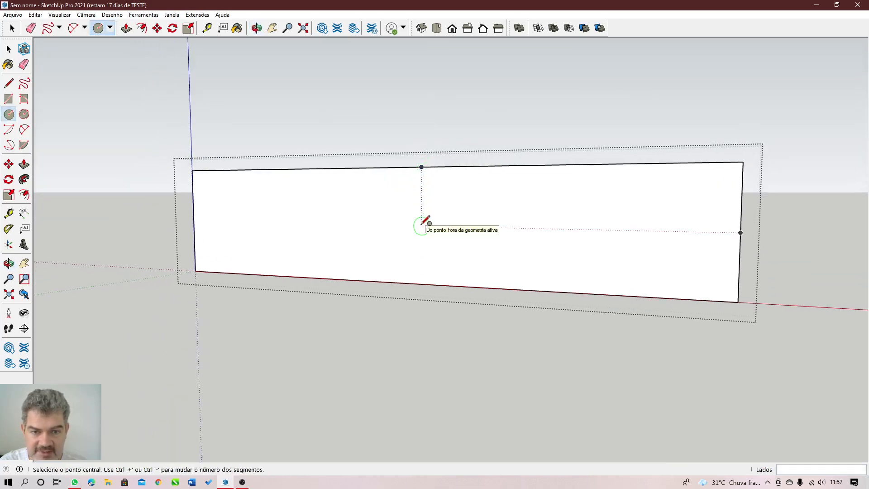
{"action": "scroll", "coordinate": [423, 201], "scroll_direction": "down", "scroll_amount": 3}
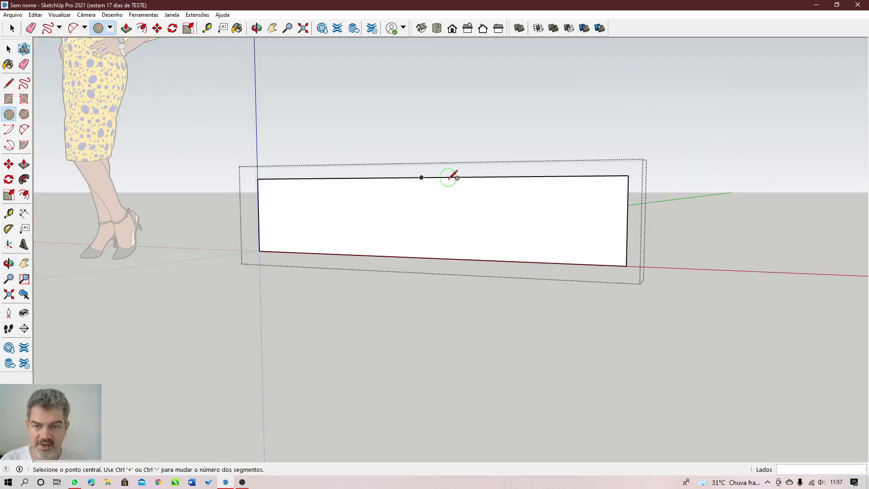
{"action": "key", "text": "o"}
{"action": "left_click_drag", "start_coordinate": [448, 177], "coordinate": [408, 240]}
{"action": "key", "text": "c"}
{"action": "scroll", "coordinate": [425, 212], "scroll_direction": "up", "scroll_amount": 5}
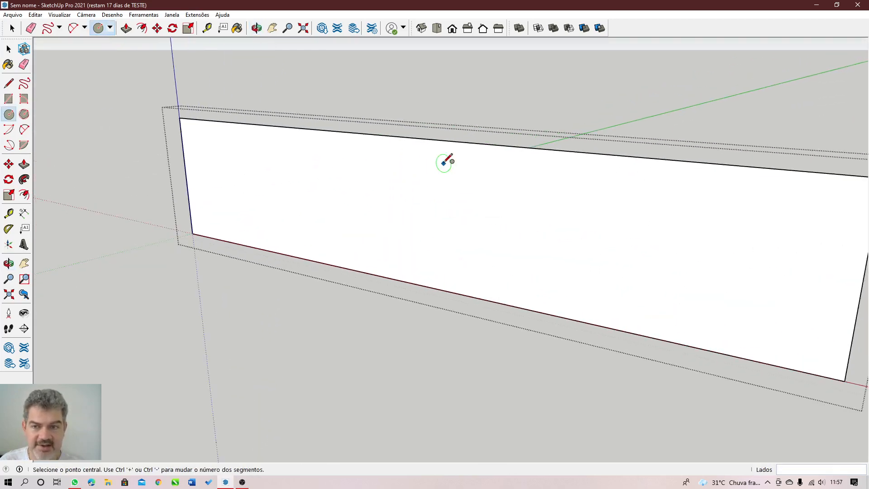
- Draw a circle of radius 150 centred on the panel face, using the front view and edge midpoints
{"action": "left_click", "coordinate": [452, 29]}
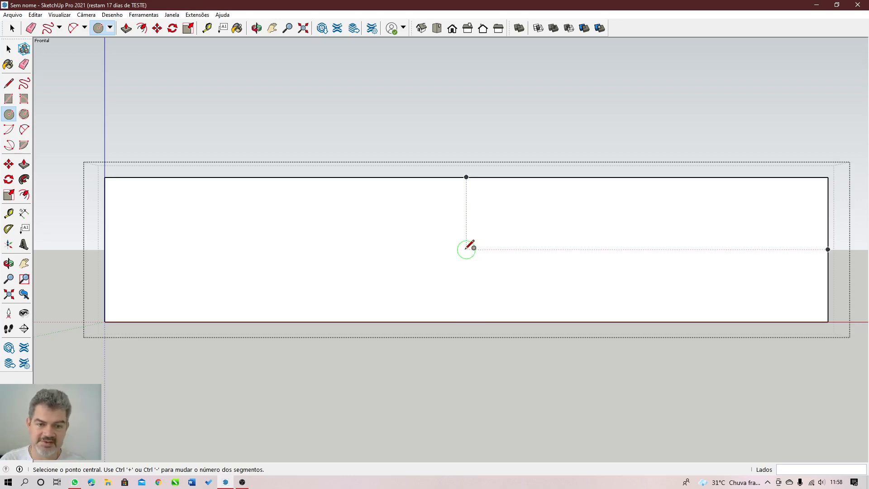
{"action": "left_click", "coordinate": [466, 249]}
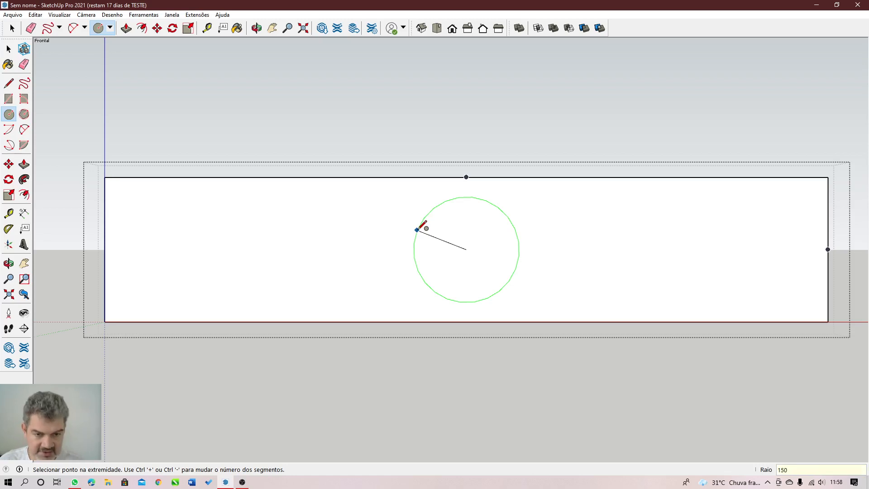
{"action": "left_click", "coordinate": [416, 230]}
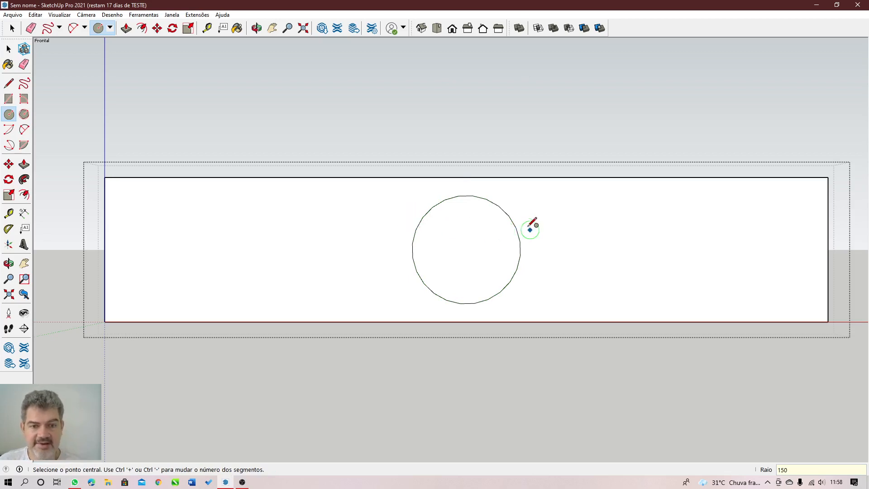
- Delete the face inside the circle to cut a round opening through the panel
{"action": "middle_click_drag", "start_coordinate": [525, 223], "coordinate": [433, 250]}
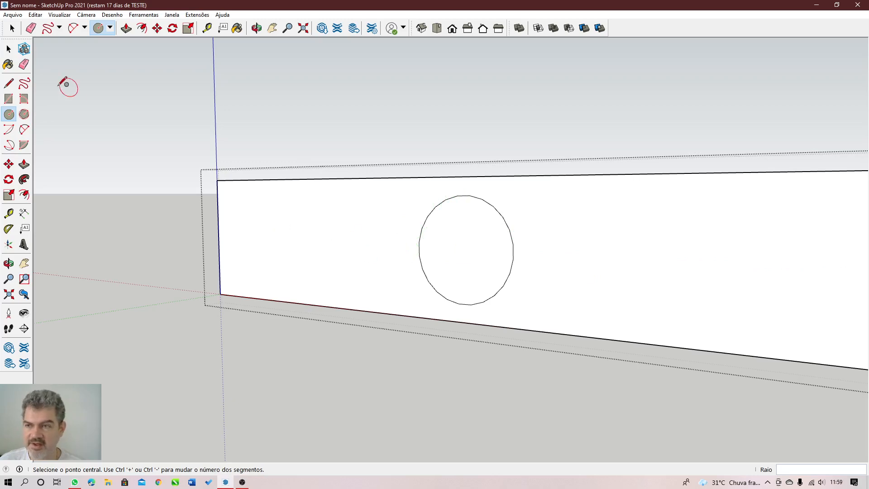
{"action": "key", "text": "space"}
{"action": "left_click", "coordinate": [488, 244]}
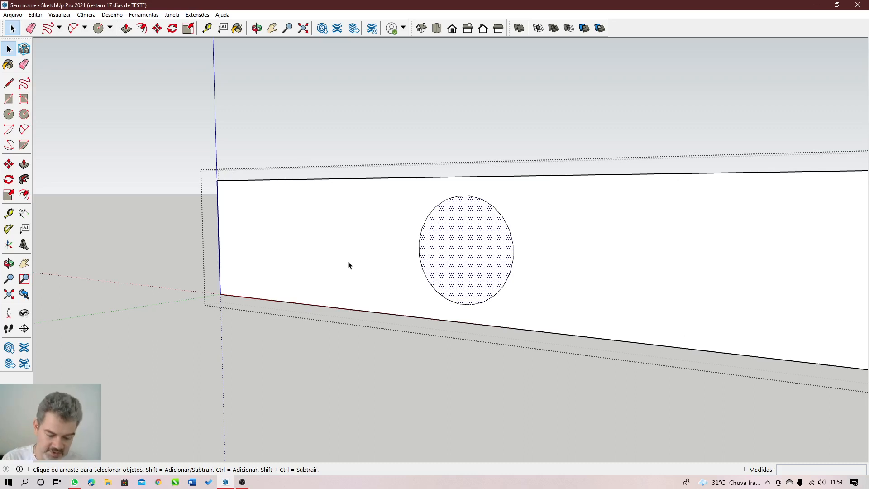
{"action": "key", "text": "Delete"}
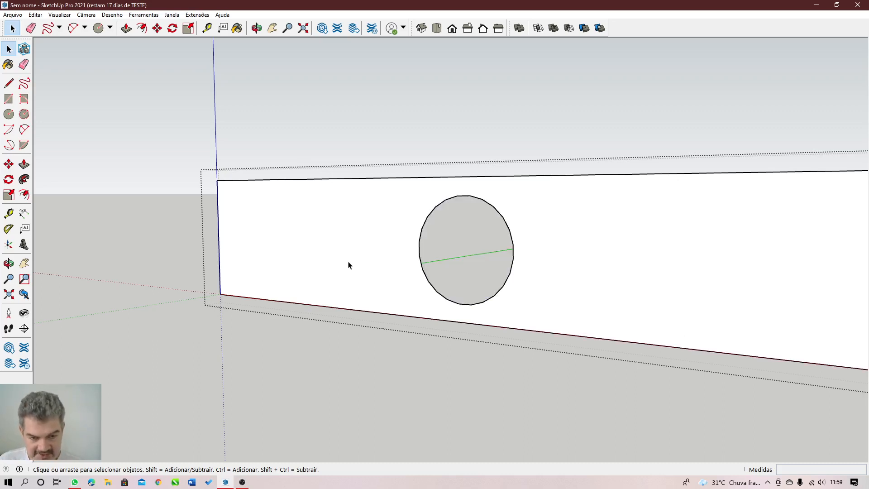
- Close the panel group and examine the round opening from several angles
{"action": "middle_click_drag", "start_coordinate": [455, 253], "coordinate": [322, 250]}
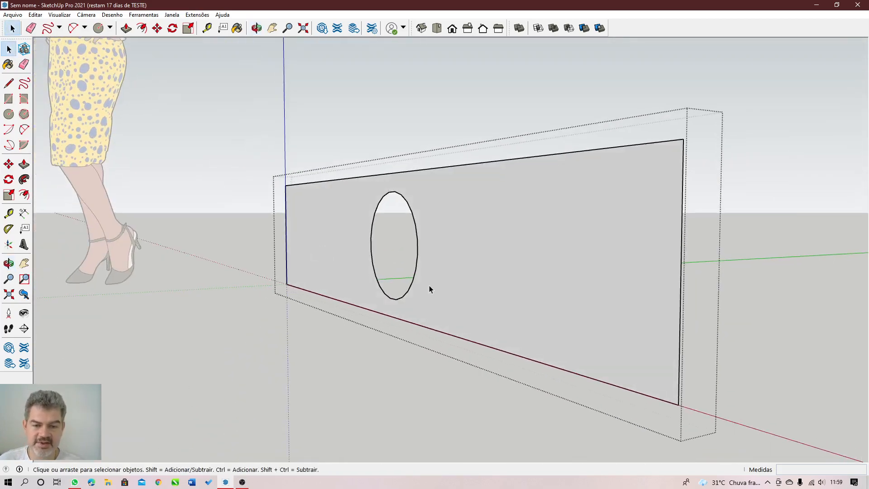
{"action": "left_click", "coordinate": [420, 135]}
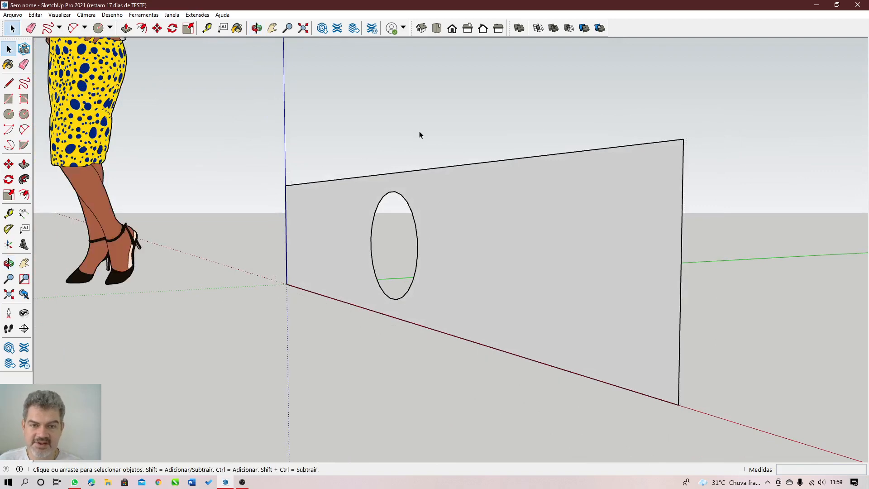
{"action": "middle_click_drag", "start_coordinate": [486, 248], "coordinate": [560, 254]}
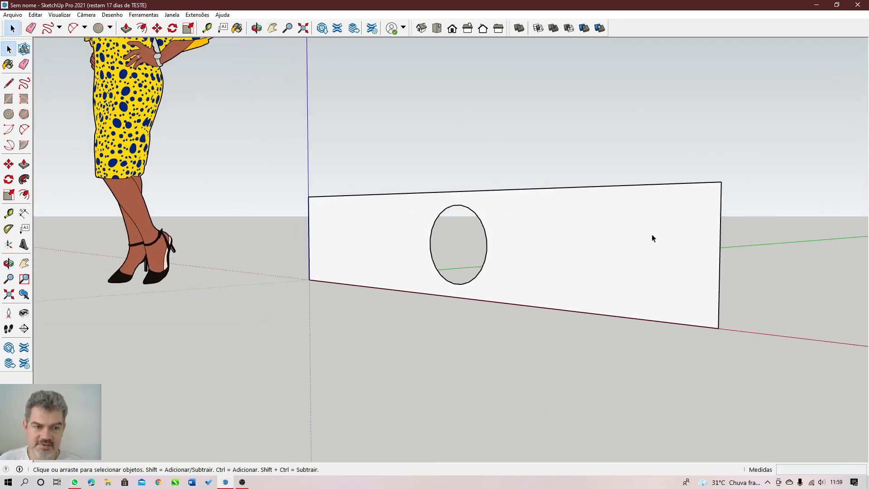
{"action": "middle_click_drag", "start_coordinate": [653, 237], "coordinate": [646, 281]}
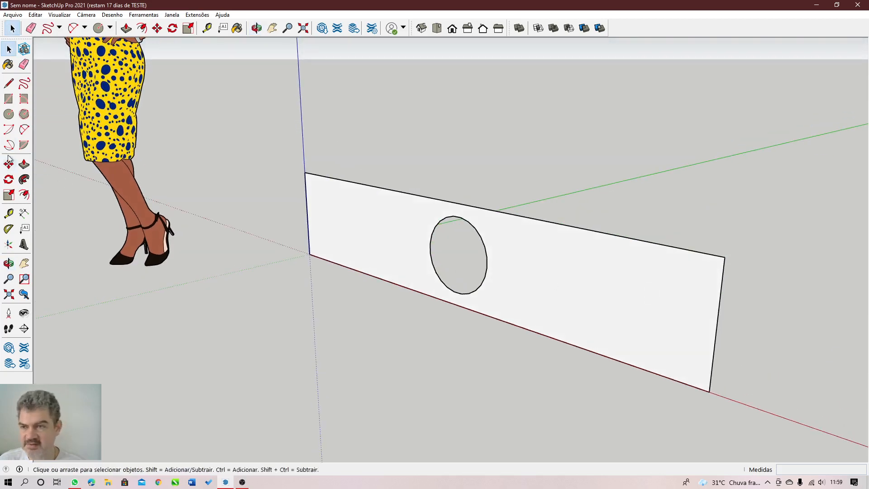
- Examine the panel beside the round opening with the Circle tool, from the front and at an angle, for placing a second circle
{"action": "left_click", "coordinate": [9, 114]}
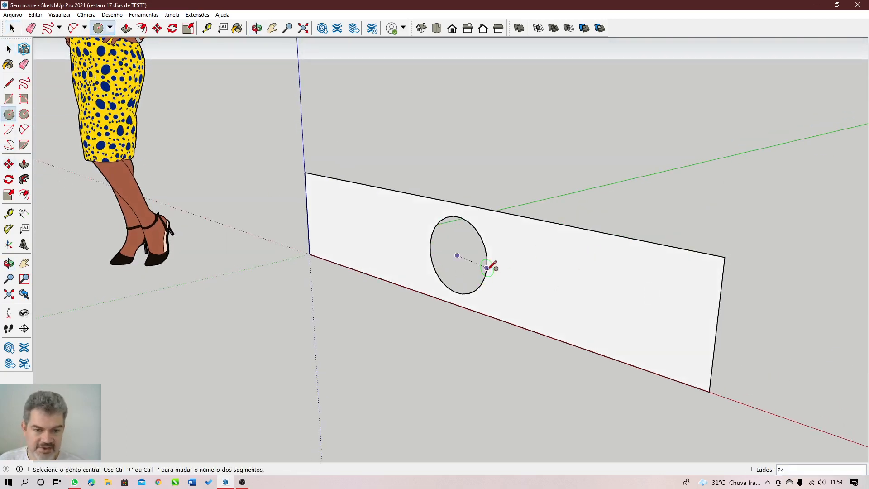
{"action": "left_click", "coordinate": [452, 29]}
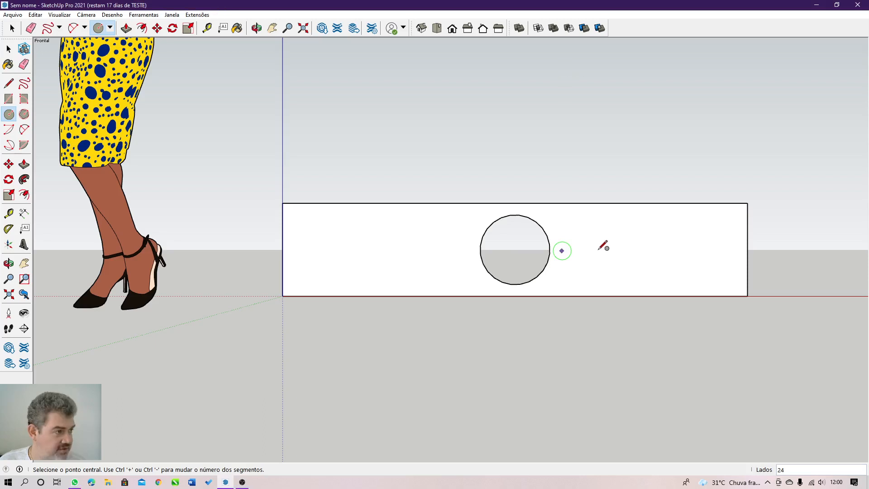
{"action": "scroll", "coordinate": [603, 246], "scroll_direction": "up", "scroll_amount": 3}
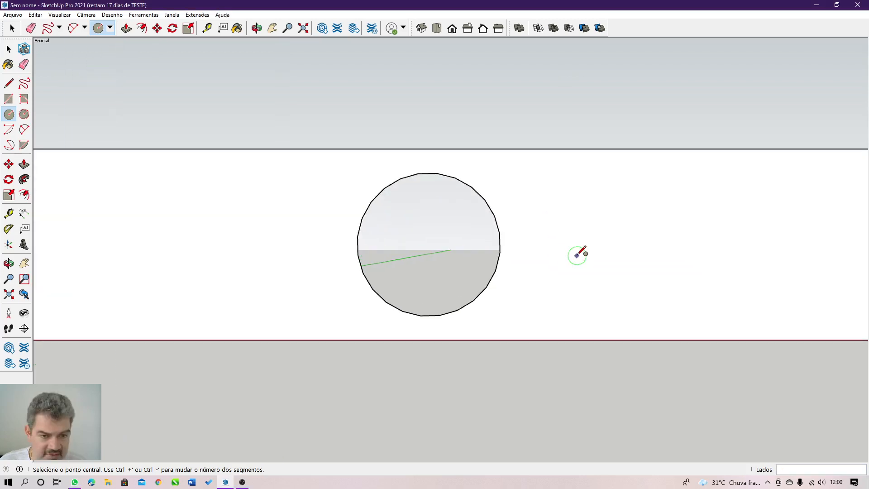
{"action": "scroll", "coordinate": [577, 256], "scroll_direction": "up", "scroll_amount": 1}
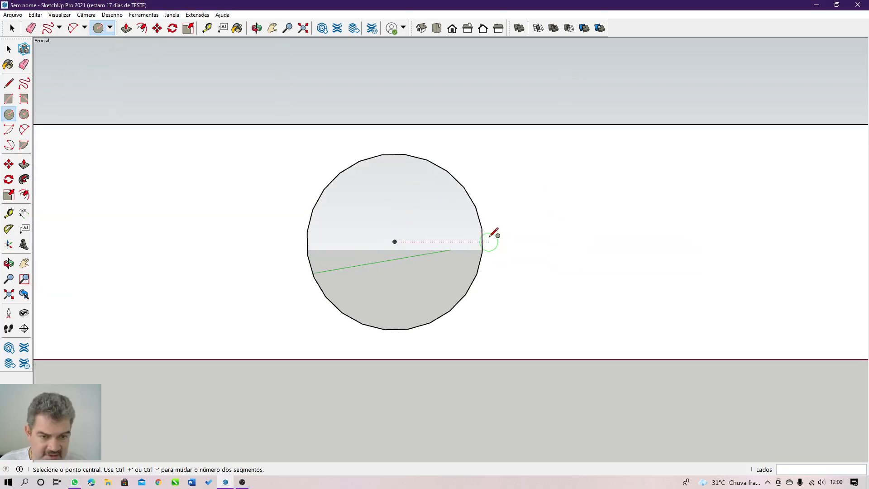
{"action": "scroll", "coordinate": [701, 246], "scroll_direction": "down", "scroll_amount": 2}
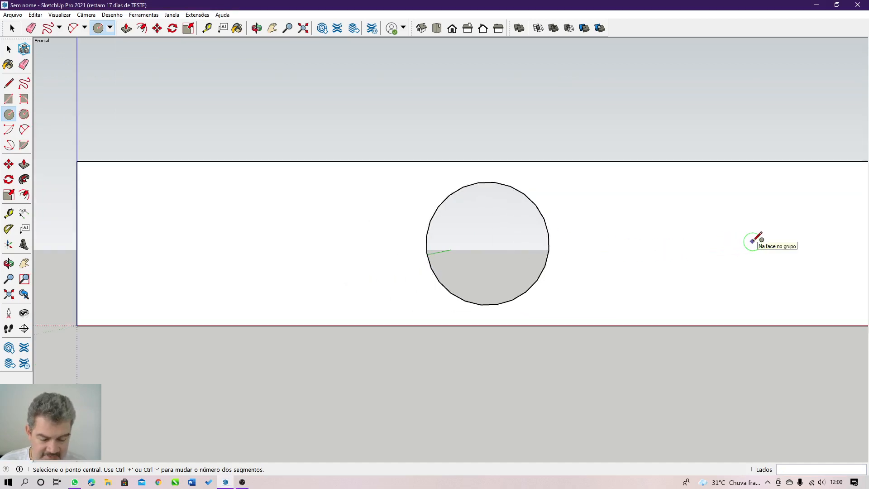
{"action": "middle_click_drag", "start_coordinate": [752, 241], "coordinate": [524, 241], "text": "shift"}
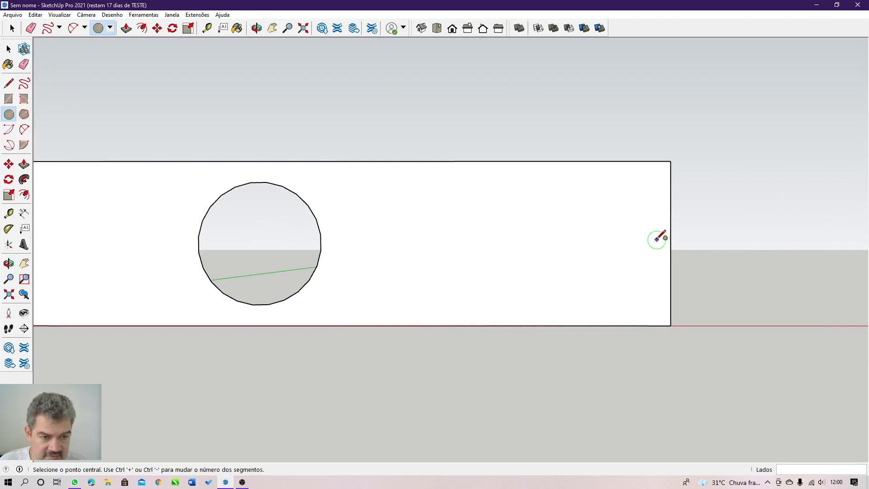
{"action": "mouse_move", "coordinate": [657, 239]}
{"action": "middle_mouse_down"}
{"action": "mouse_move", "coordinate": [524, 266]}
{"action": "mouse_move", "coordinate": [645, 274]}
{"action": "middle_mouse_up"}
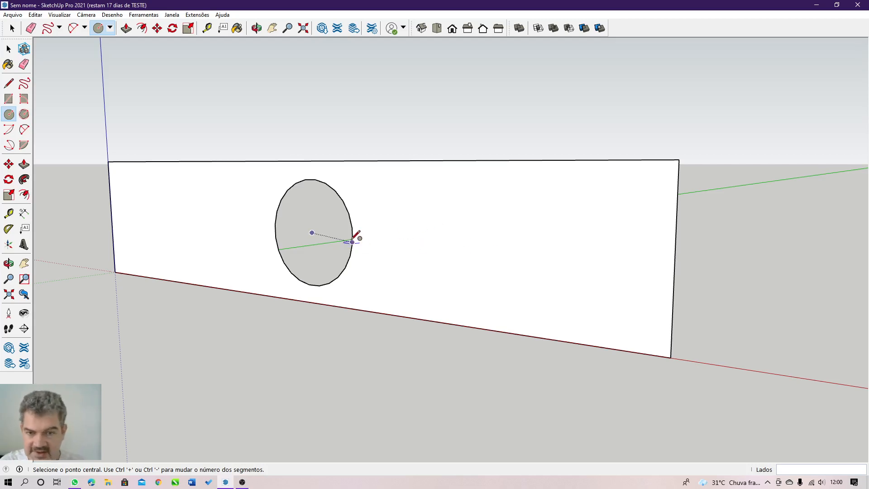
- Place a vertical guide line 600 mm in from the panel's end edge farthest from the origin, using the Tape Measure
{"action": "left_click", "coordinate": [8, 213]}
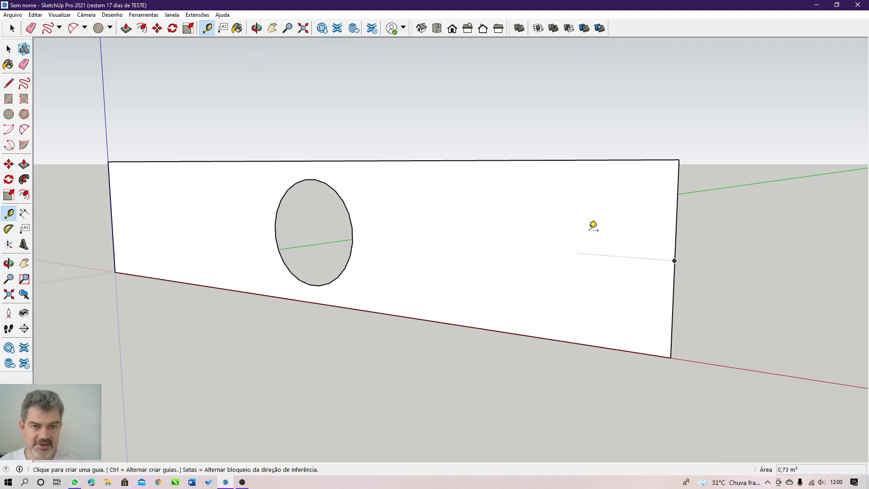
{"action": "left_click", "coordinate": [678, 159]}
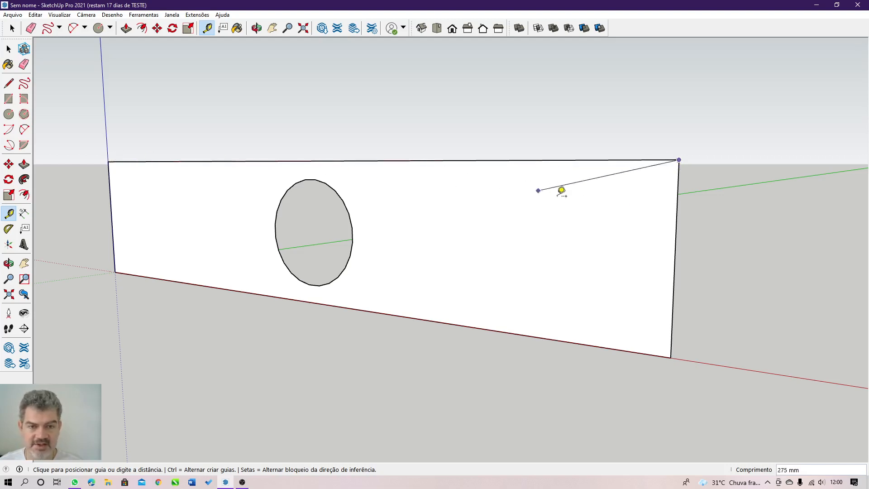
{"action": "key", "text": "Escape"}
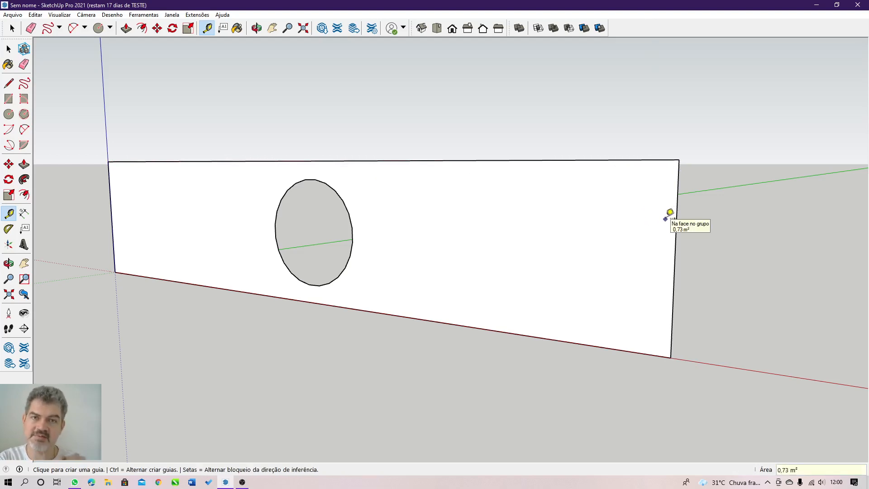
{"action": "left_click", "coordinate": [675, 260]}
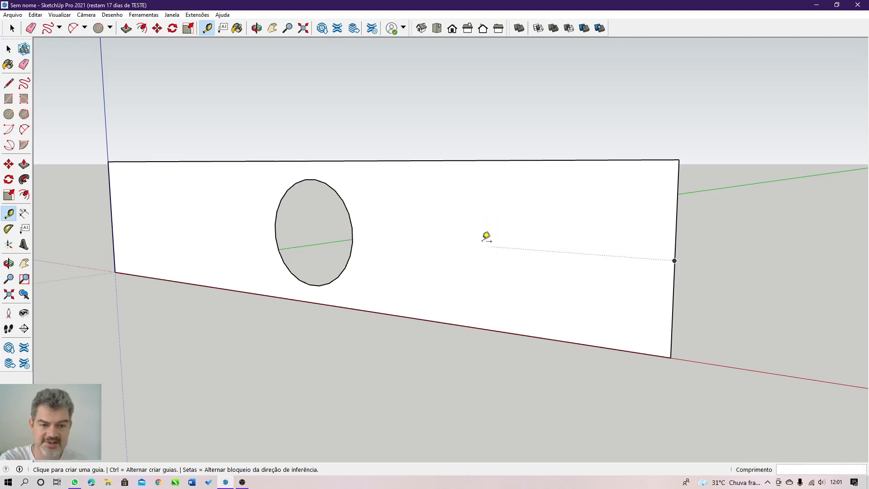
{"action": "key", "text": "Escape"}
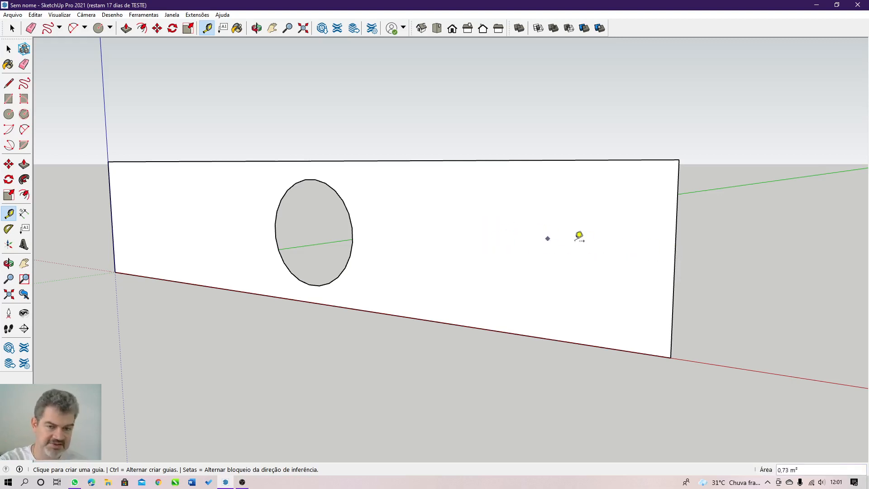
{"action": "left_click", "coordinate": [675, 260]}
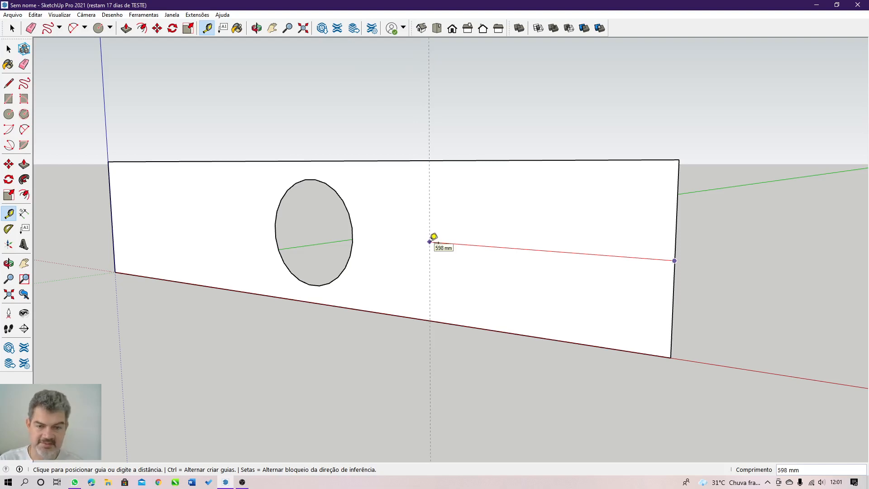
{"action": "type", "text": "600"}
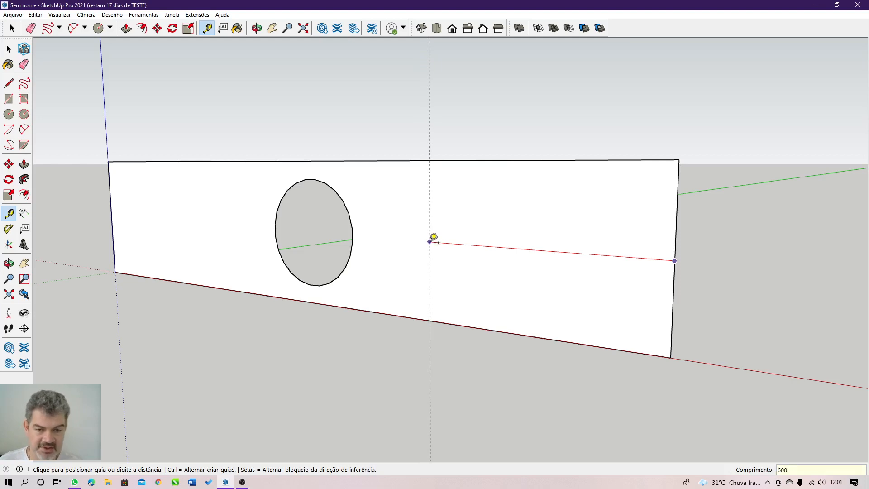
{"action": "key", "text": "Return"}
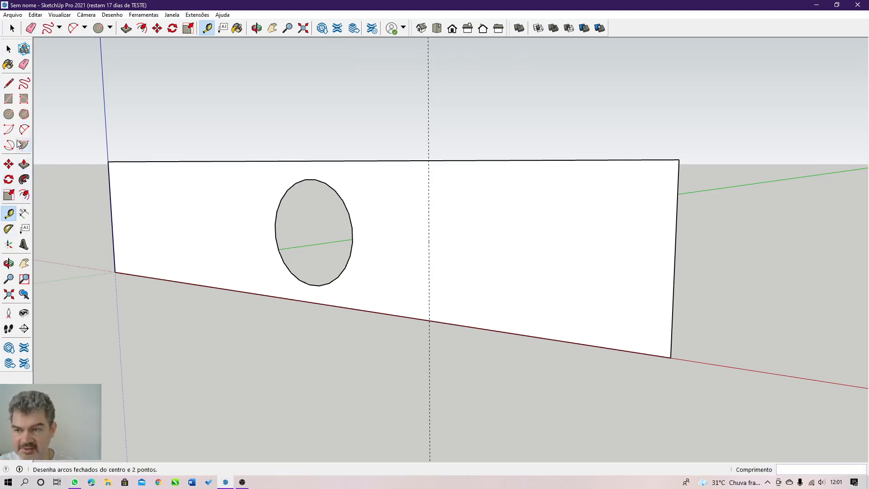
- Try a circle of radius 200 mm centred on the guide line at the panel's mid-height, and undo it
{"action": "left_click", "coordinate": [9, 115]}
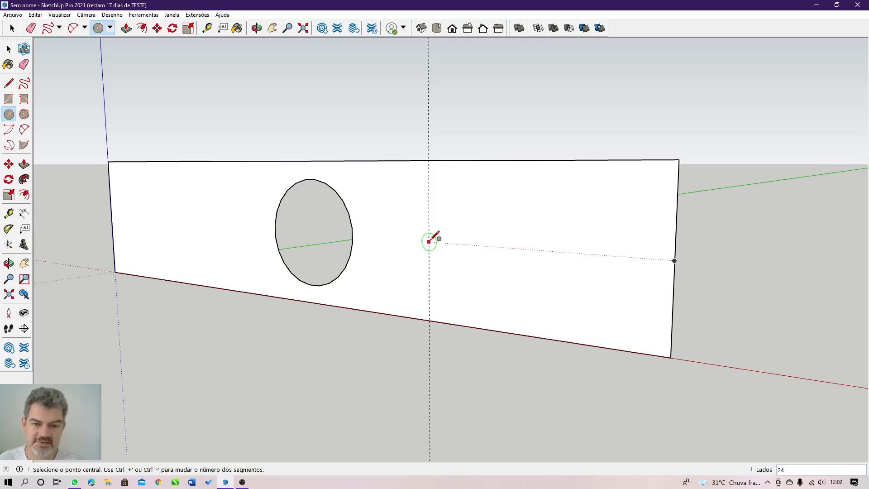
{"action": "left_click", "coordinate": [428, 242]}
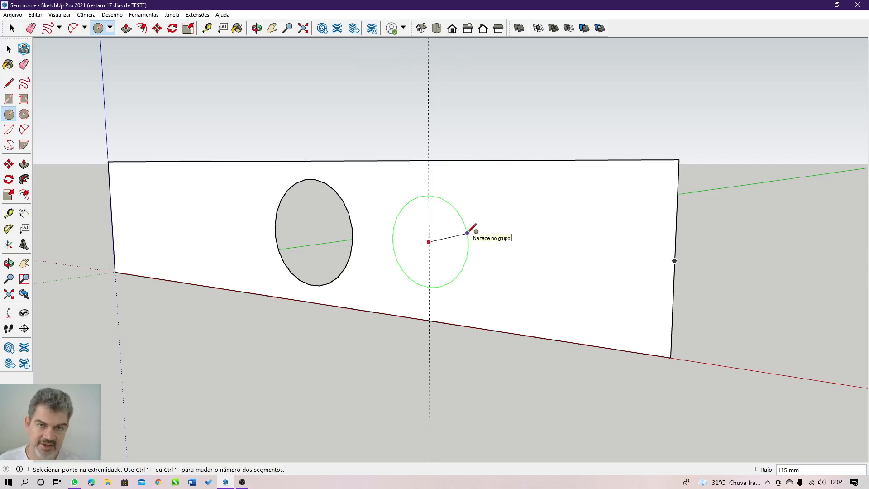
{"action": "type", "text": "200"}
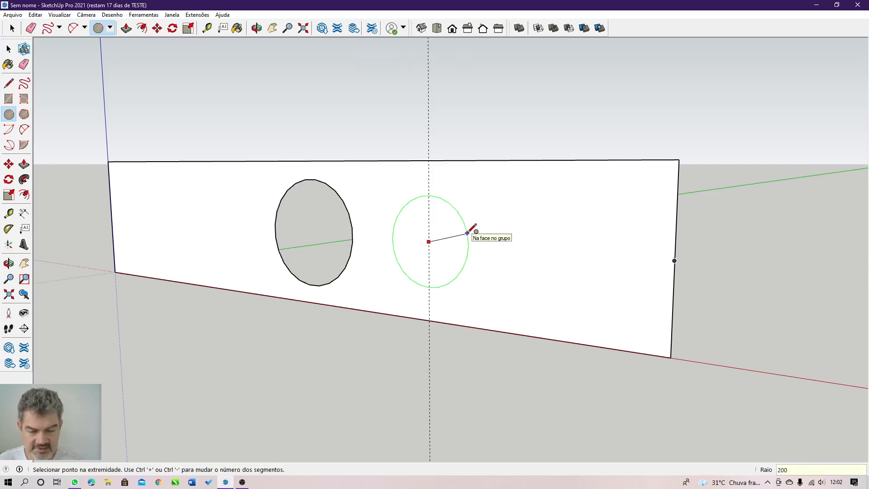
{"action": "key", "text": "Return"}
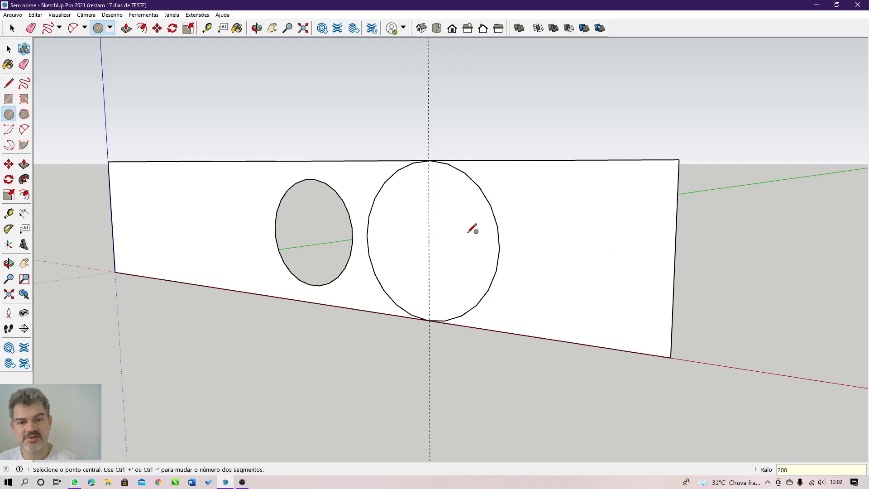
{"action": "key", "text": "ctrl+z"}
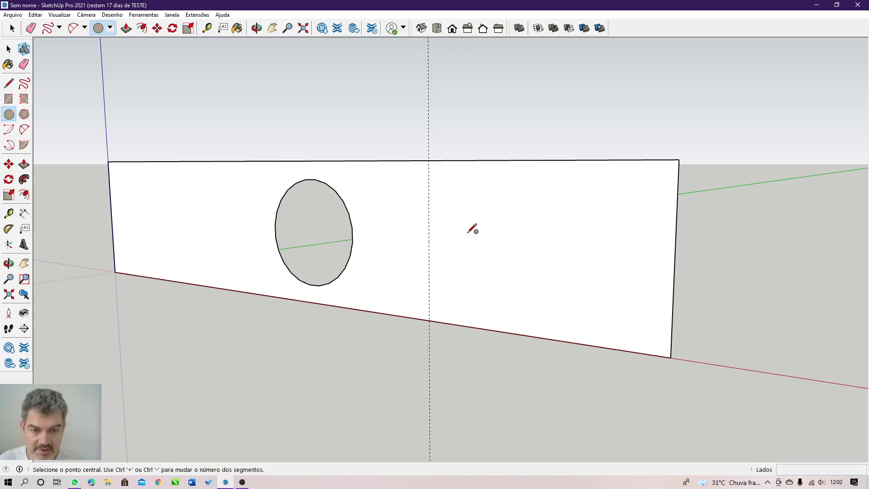
- Draw a circle of radius 100 mm centred on the guide line at the panel's mid-height
{"action": "left_click", "coordinate": [429, 241]}
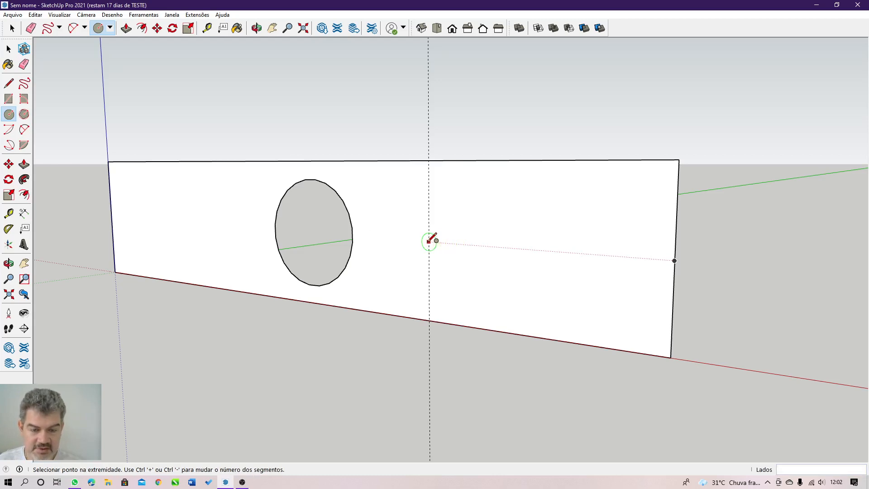
{"action": "type", "text": "100"}
{"action": "key", "text": "Return"}
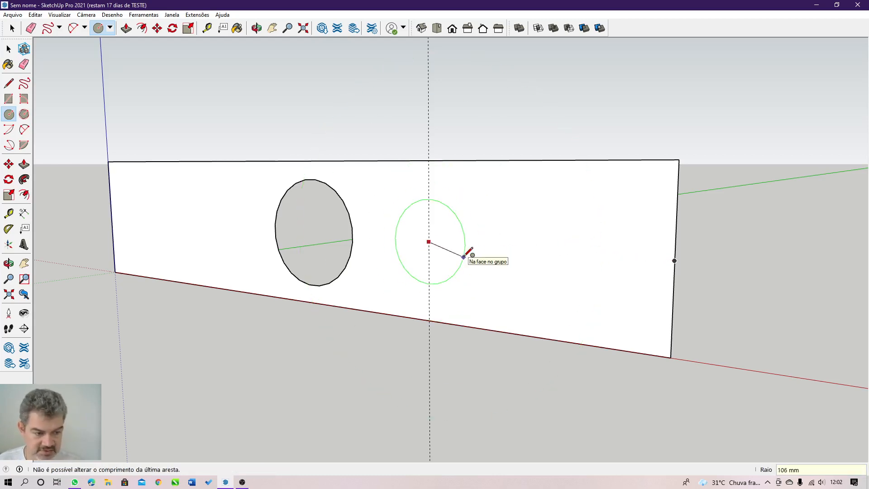
{"action": "type", "text": "100"}
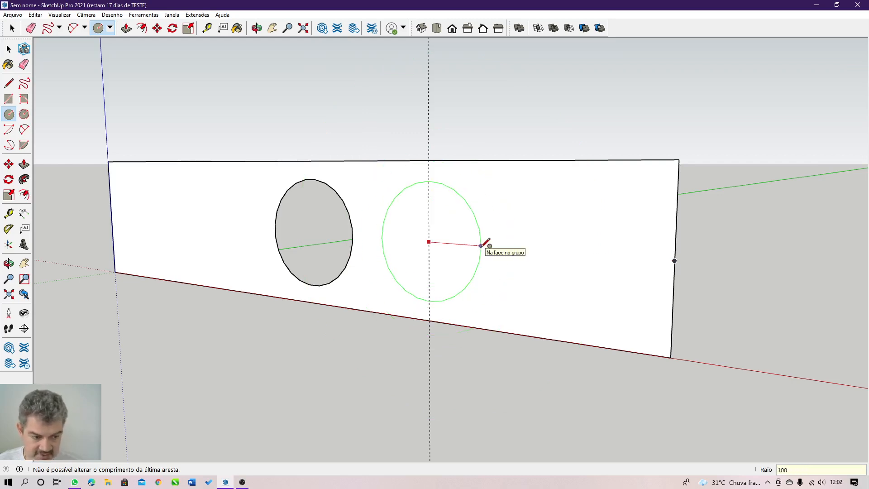
{"action": "key", "text": "Return"}
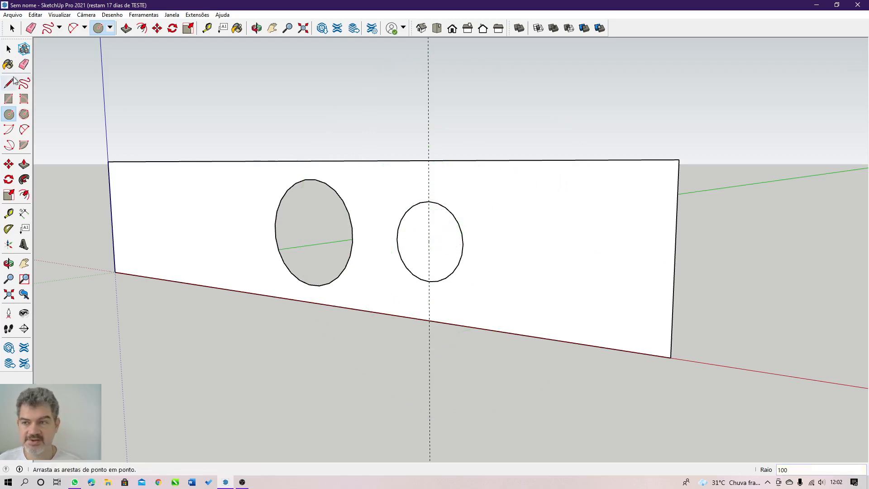
- Extrude the 100 mm radius circle face 150 mm outward from the panel with Push/Pull
{"action": "left_click", "coordinate": [8, 49]}
{"action": "left_click", "coordinate": [450, 236]}
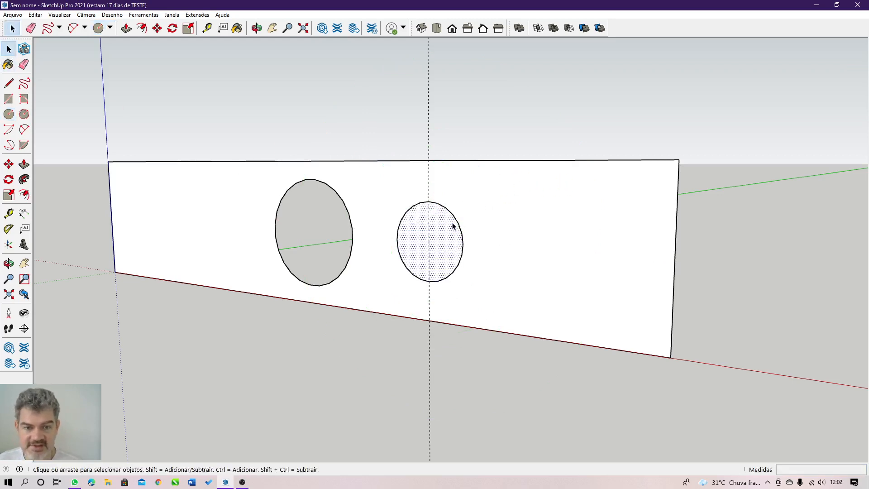
{"action": "double_click", "coordinate": [437, 240]}
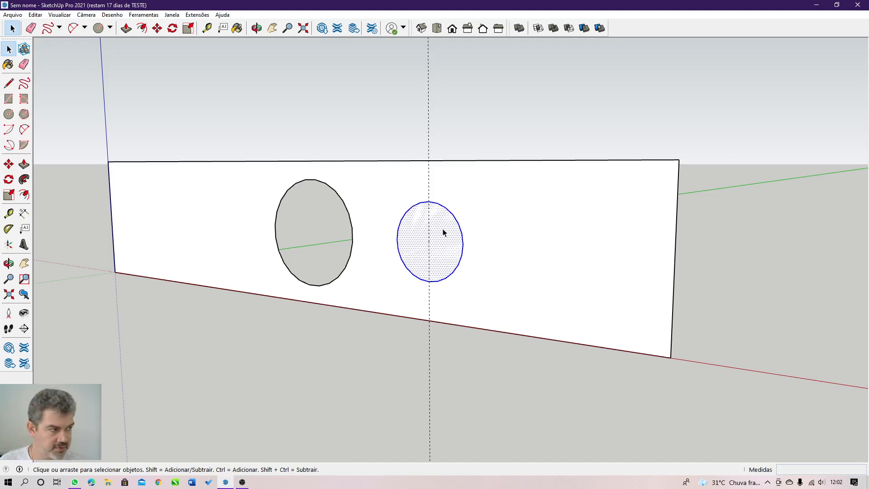
{"action": "left_click", "coordinate": [25, 165]}
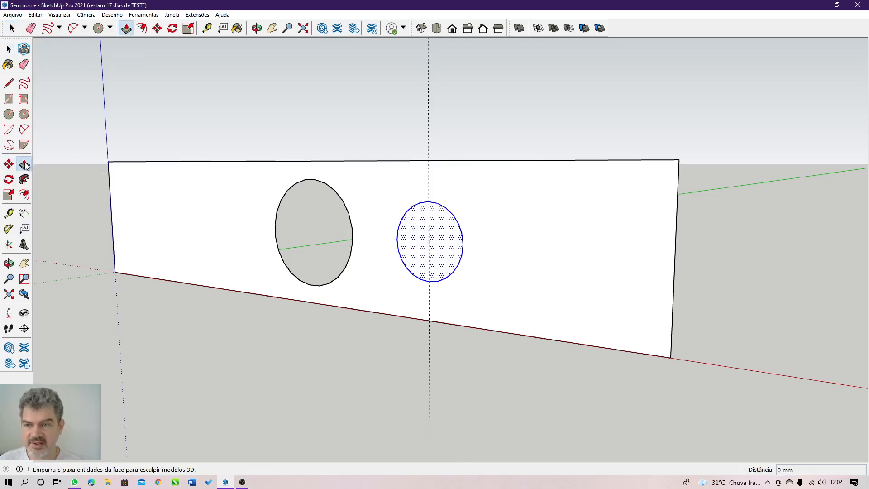
{"action": "left_click", "coordinate": [436, 244]}
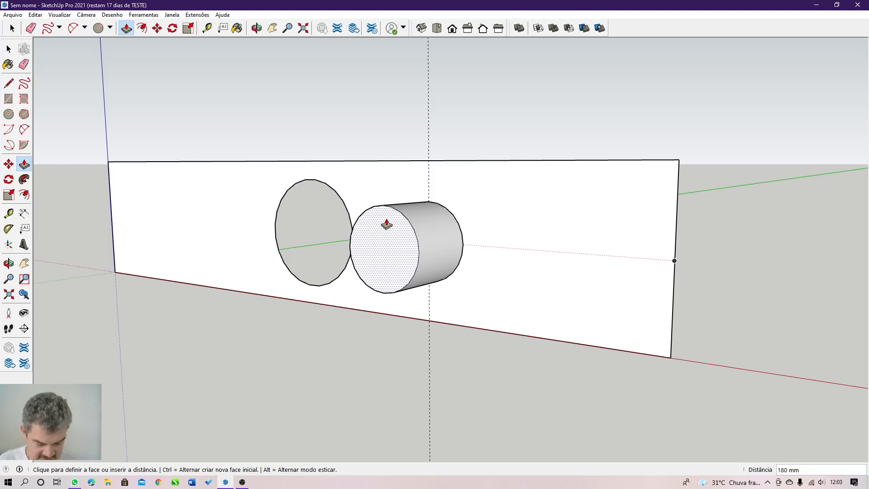
{"action": "type", "text": "150"}
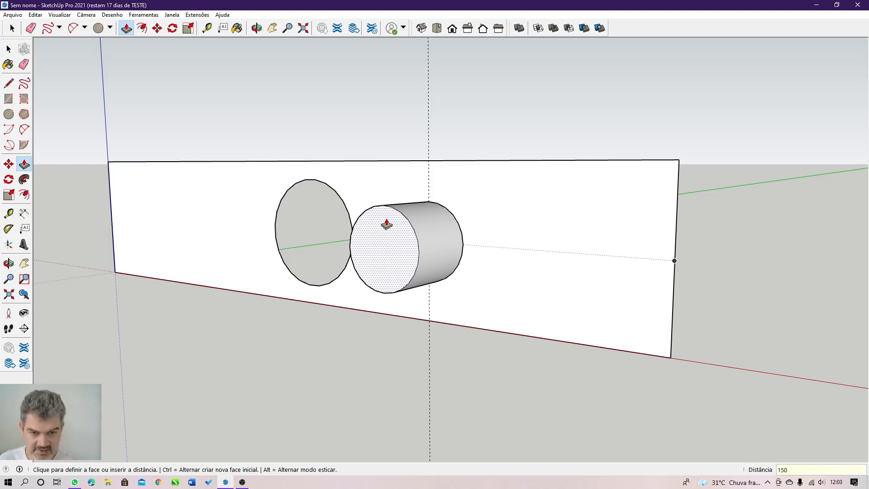
{"action": "key", "text": "Return"}
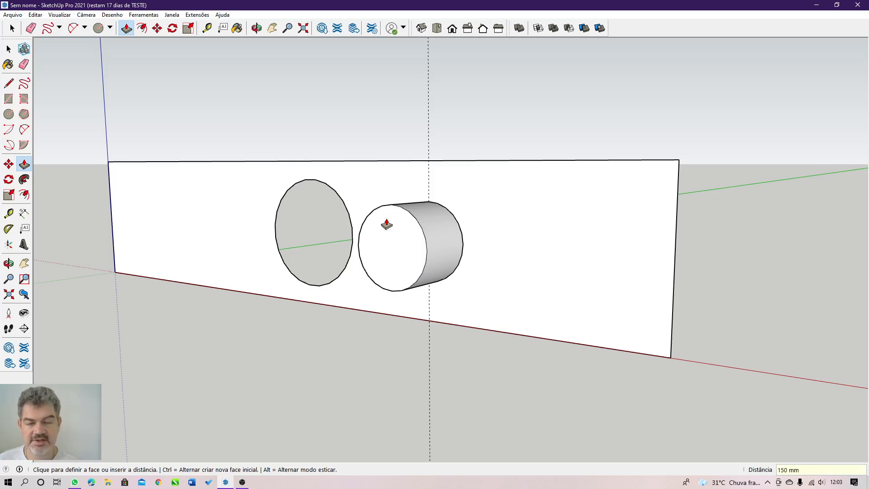
- Select the whole cylinder in front of the panel, including all its connected faces and edges
{"action": "middle_click_drag", "start_coordinate": [511, 188], "coordinate": [455, 211]}
{"action": "key", "text": "p"}
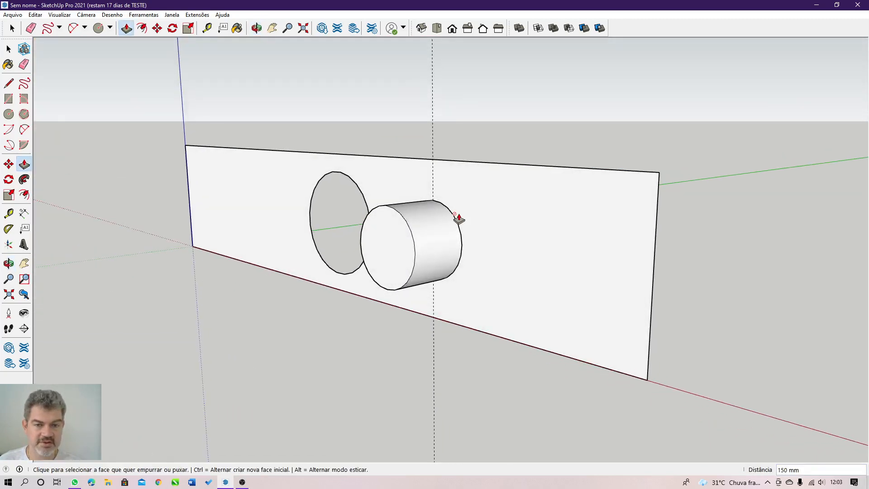
{"action": "left_click", "coordinate": [8, 48]}
{"action": "left_click", "coordinate": [400, 237]}
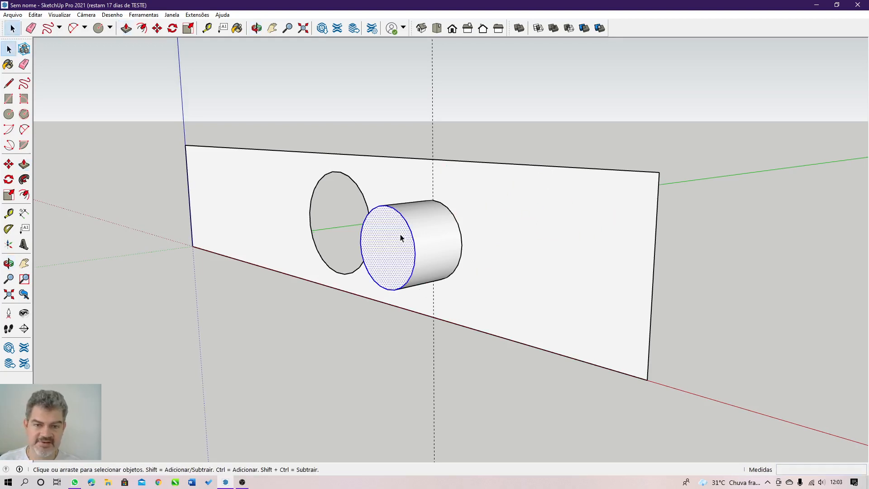
{"action": "triple_click", "coordinate": [399, 237]}
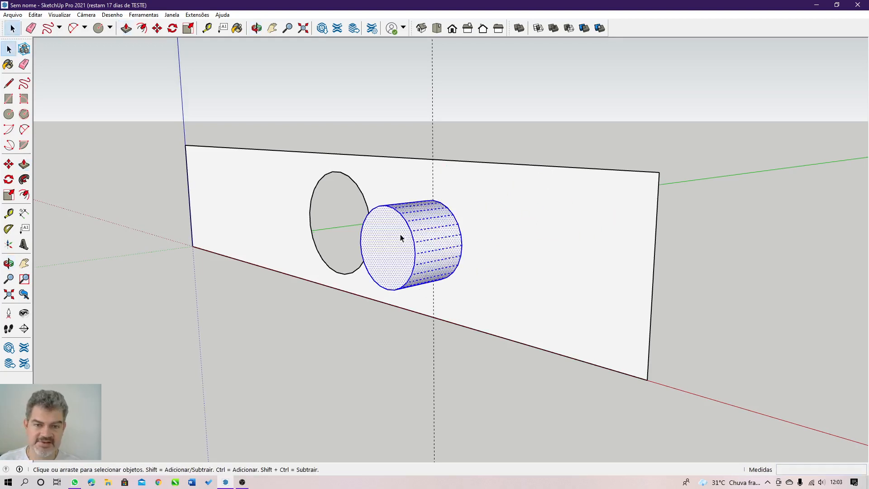
{"action": "left_click", "coordinate": [422, 129]}
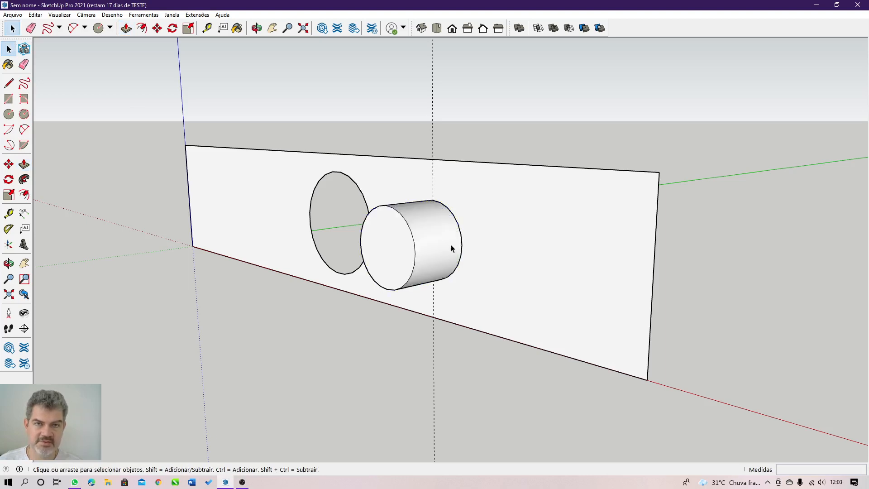
{"action": "triple_click", "coordinate": [406, 253]}
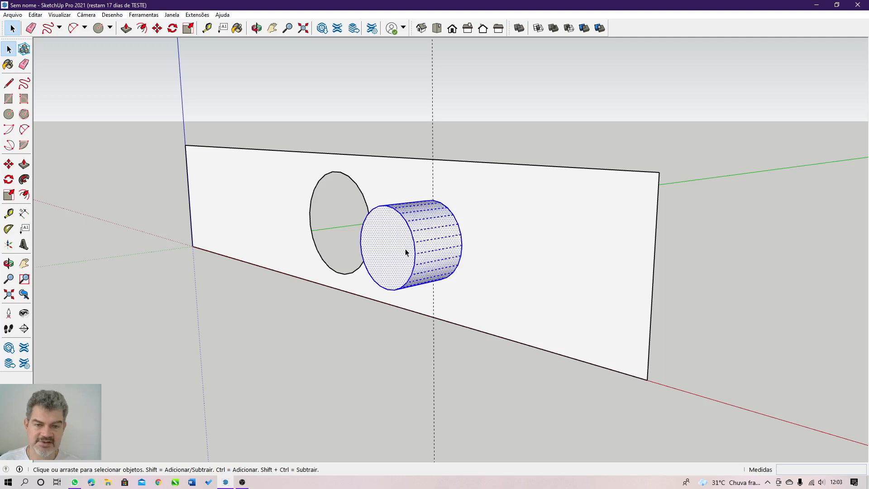
- Make the selected cylinder geometry into a group
{"action": "right_click", "coordinate": [420, 233]}
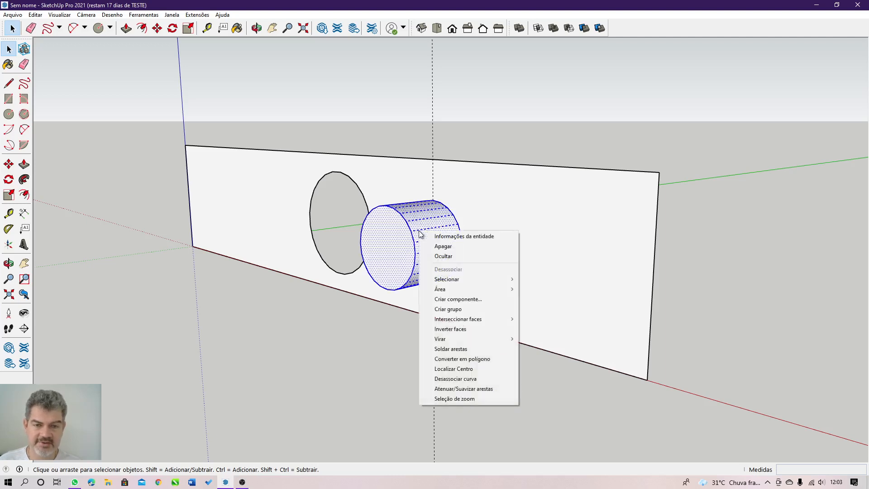
{"action": "left_click", "coordinate": [453, 311]}
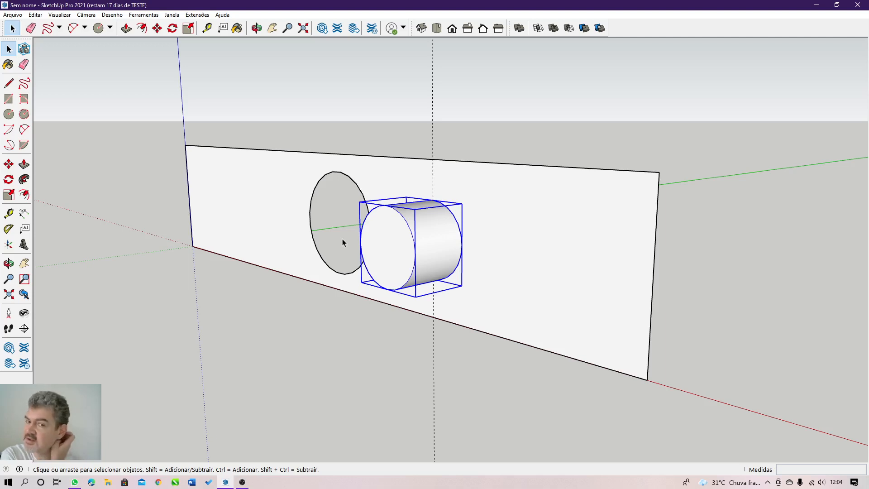
- Inside the cylinder group, draw a 200 mm line across the front face and try to move that line
{"action": "double_click", "coordinate": [402, 249]}
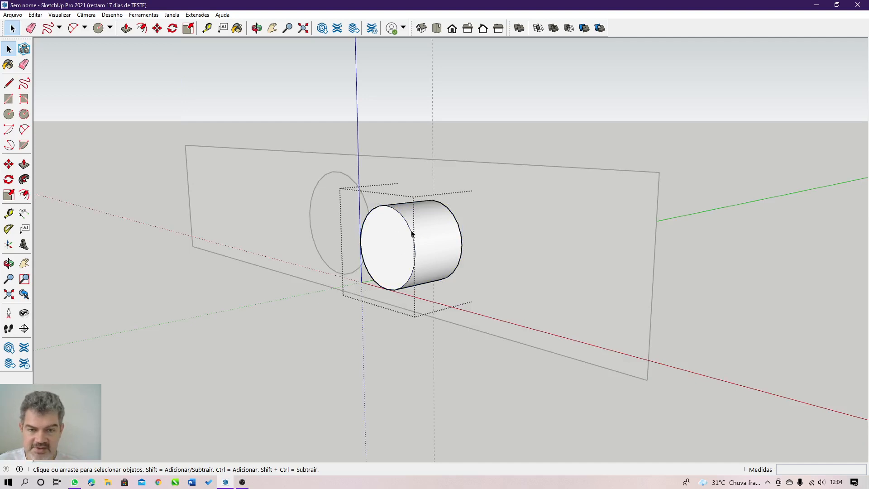
{"action": "left_click", "coordinate": [9, 83]}
{"action": "left_click", "coordinate": [392, 206]}
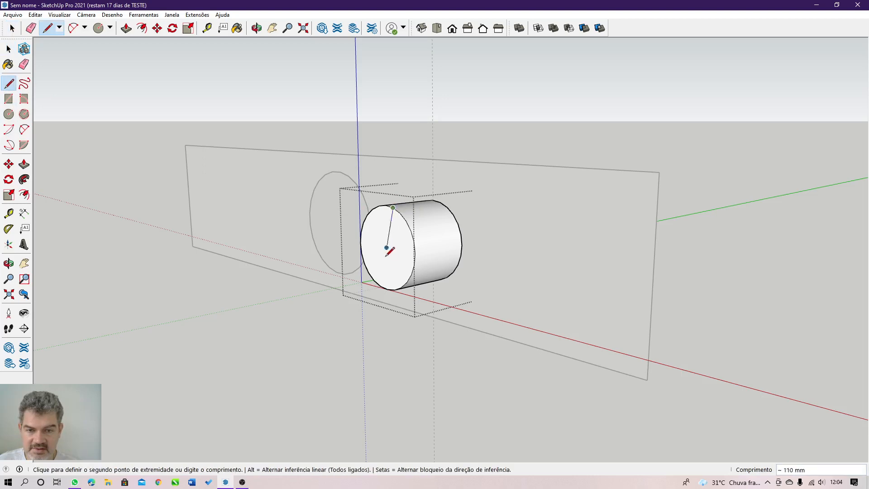
{"action": "left_click", "coordinate": [380, 286]}
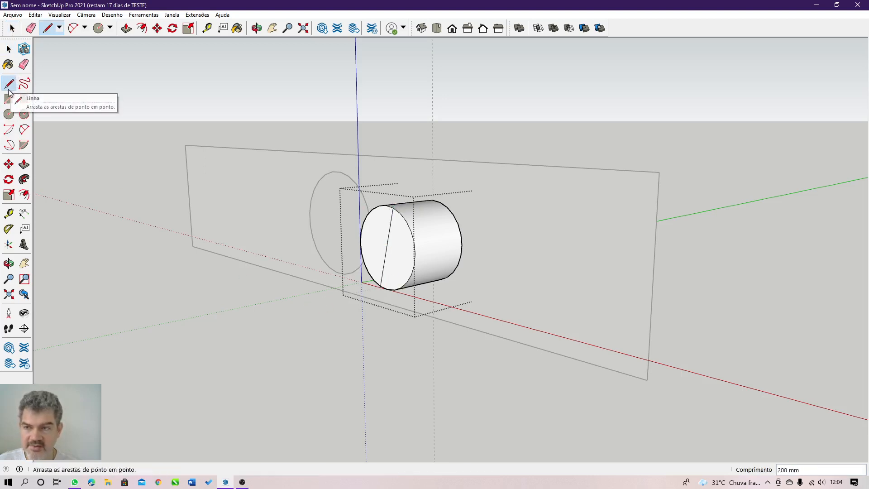
{"action": "left_click", "coordinate": [9, 164]}
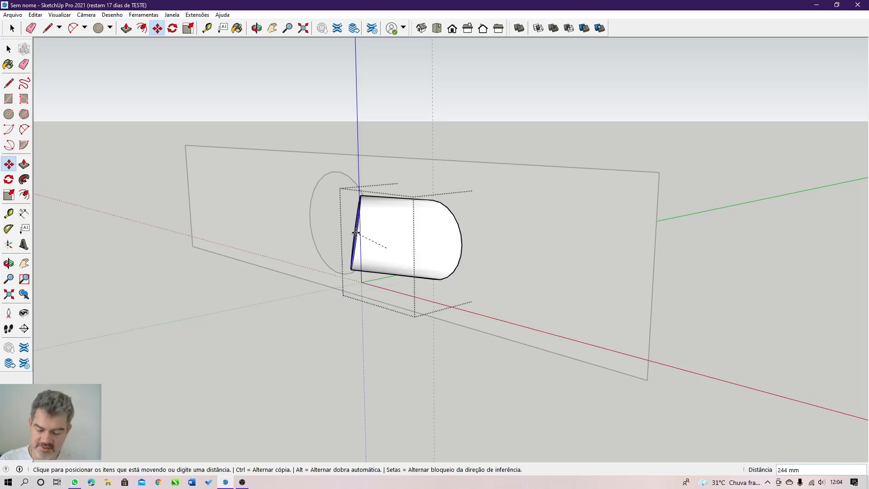
{"action": "key", "text": "Escape"}
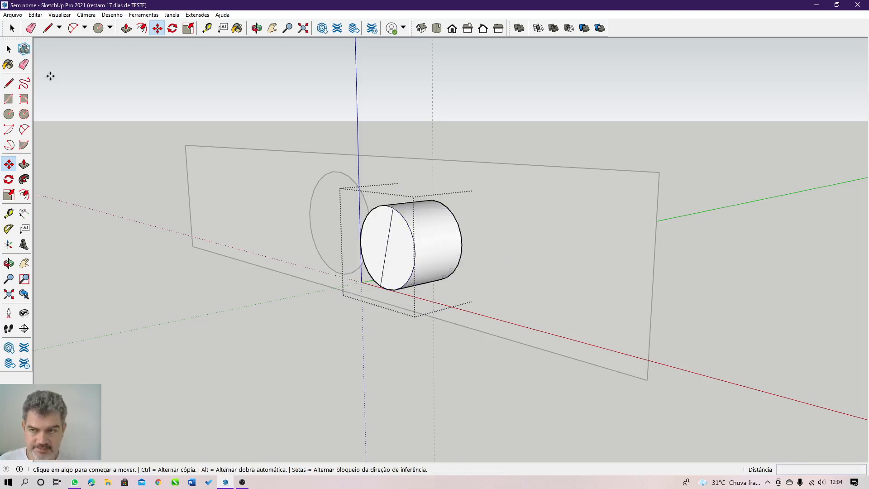
- Delete the line across the cylinder's front face and close the cylinder group
{"action": "left_click", "coordinate": [9, 49]}
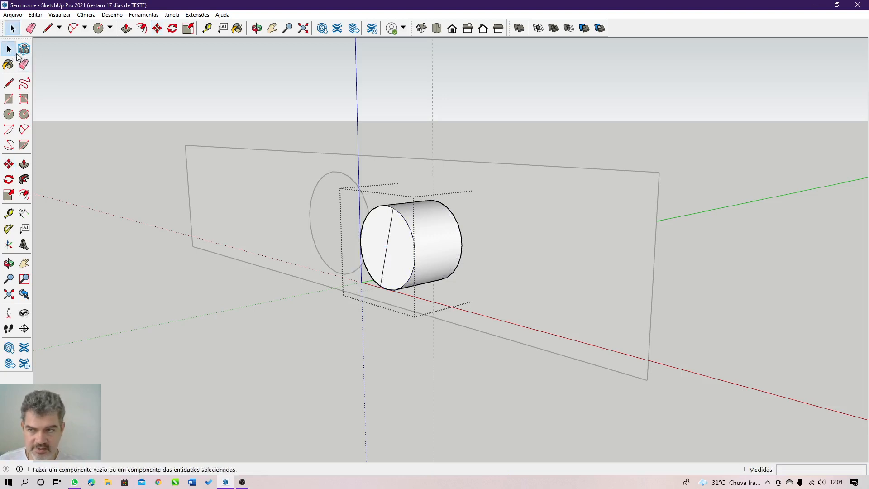
{"action": "left_click", "coordinate": [387, 245]}
{"action": "key", "text": "Delete"}
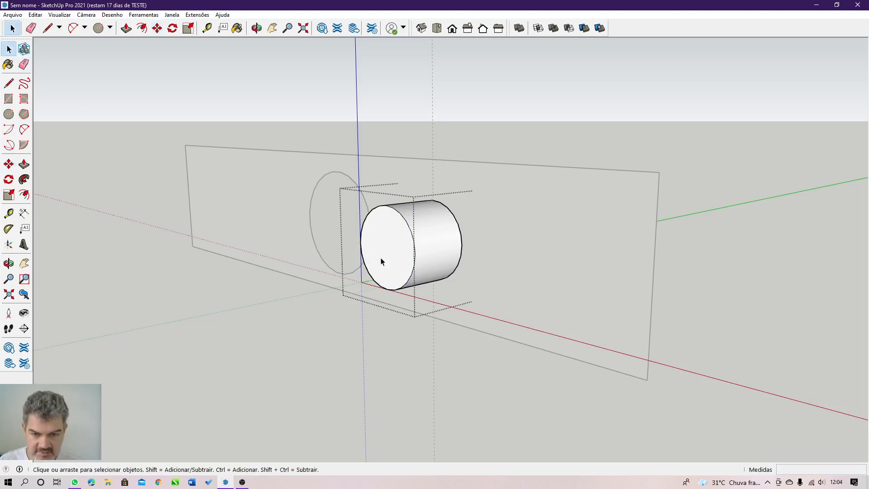
{"action": "left_click", "coordinate": [437, 135]}
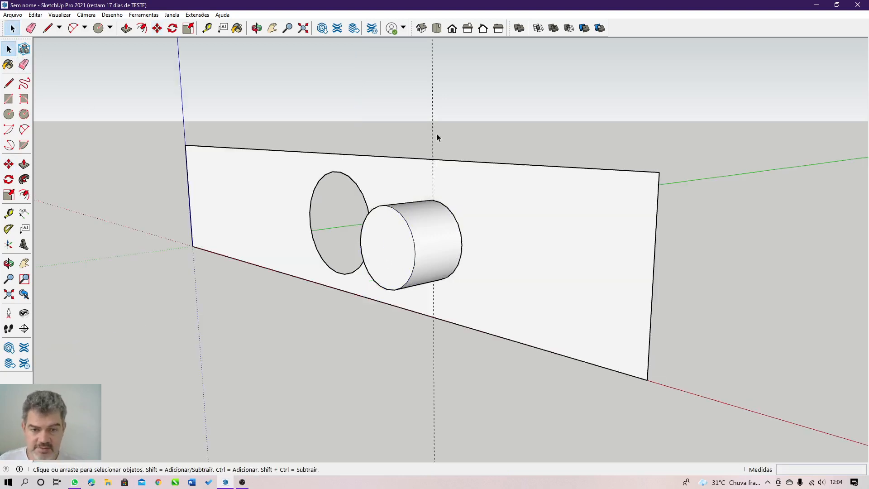
- Outside the group, draw a vertical line across the cylinder's front face from its upper edge to its lower edge
{"action": "left_click", "coordinate": [9, 82]}
{"action": "left_click", "coordinate": [386, 205]}
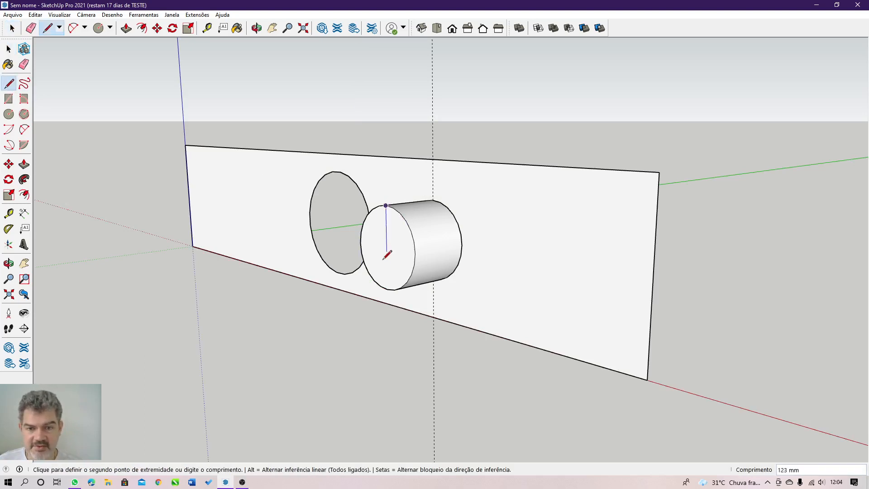
{"action": "left_click", "coordinate": [387, 289]}
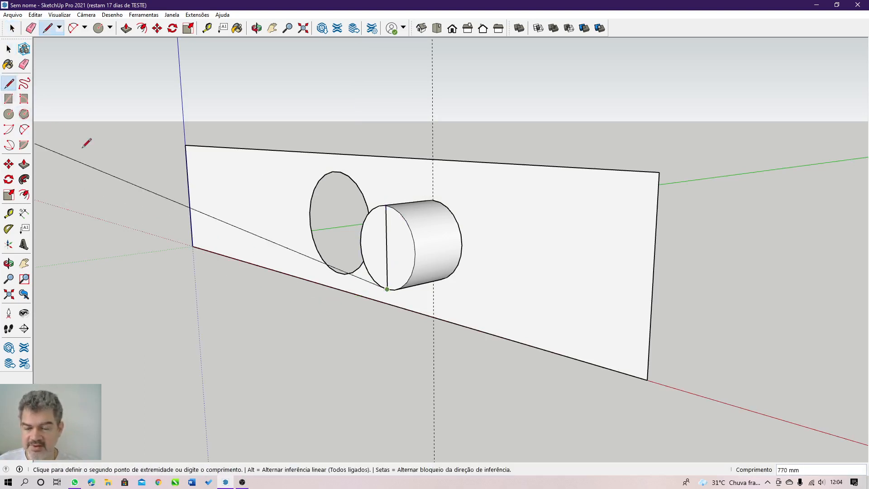
{"action": "key", "text": "Escape"}
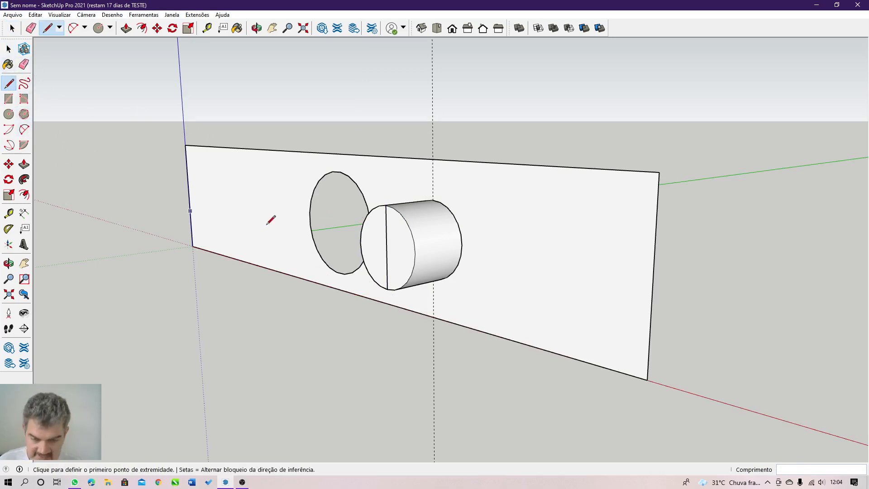
- Try to move the vertical line down along the blue axis, and erase it from the cylinder's front face
{"action": "key", "text": "m"}
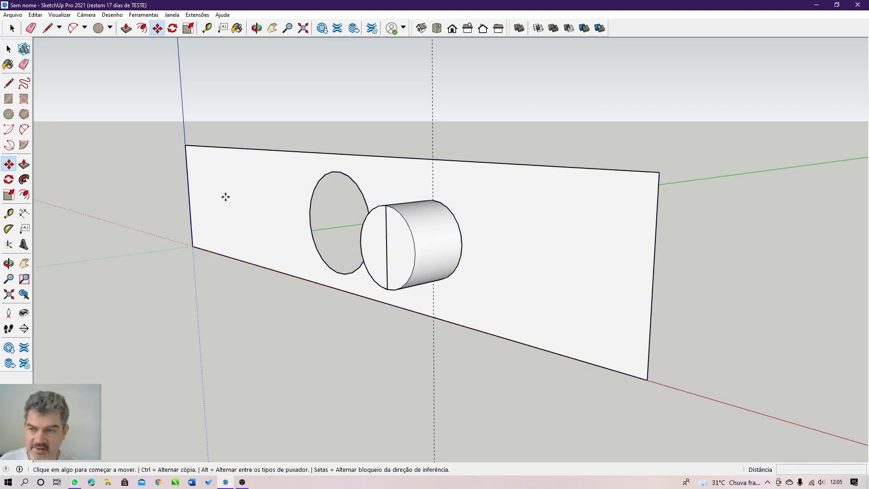
{"action": "left_click", "coordinate": [386, 215]}
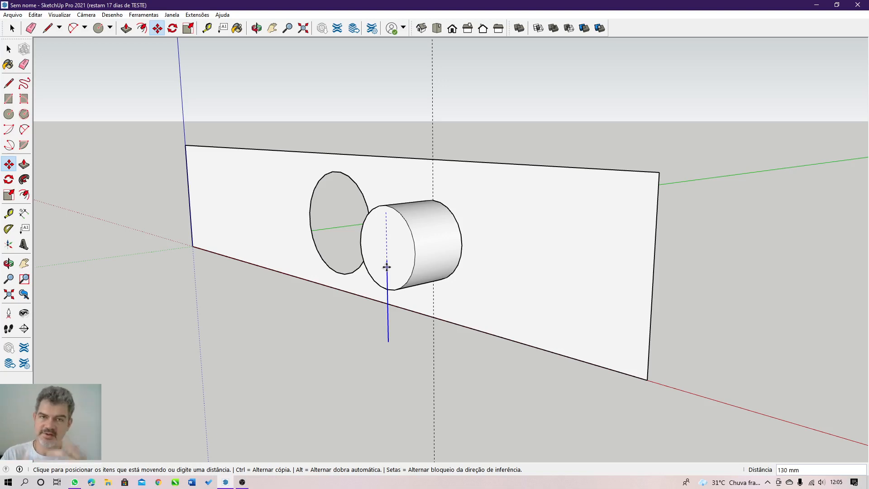
{"action": "left_click", "coordinate": [386, 267]}
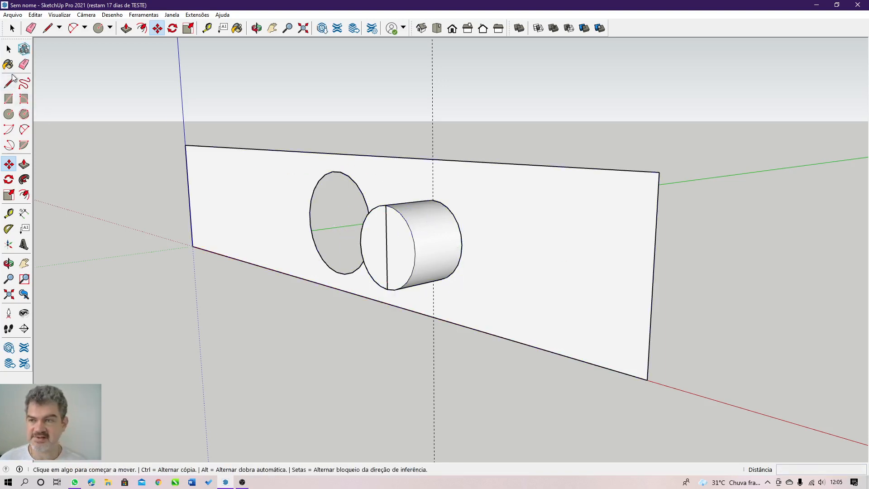
{"action": "left_click", "coordinate": [23, 64]}
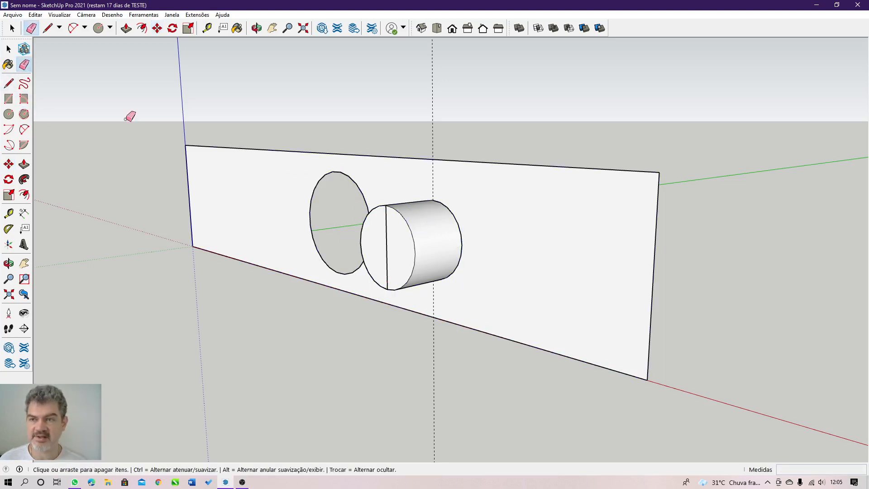
{"action": "left_click", "coordinate": [386, 230]}
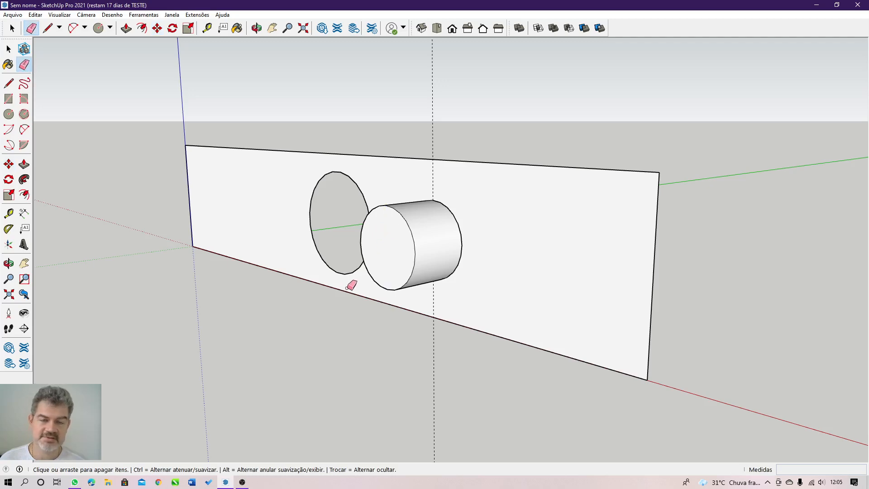
- Try Push/Pull on the grouped panel's rear face, opposite the cylinder, from outside the group
{"action": "mouse_move", "coordinate": [469, 230]}
{"action": "middle_mouse_down"}
{"action": "mouse_move", "coordinate": [373, 277]}
{"action": "mouse_move", "coordinate": [247, 279]}
{"action": "mouse_move", "coordinate": [353, 254]}
{"action": "mouse_move", "coordinate": [356, 230]}
{"action": "mouse_move", "coordinate": [155, 193]}
{"action": "middle_mouse_up"}
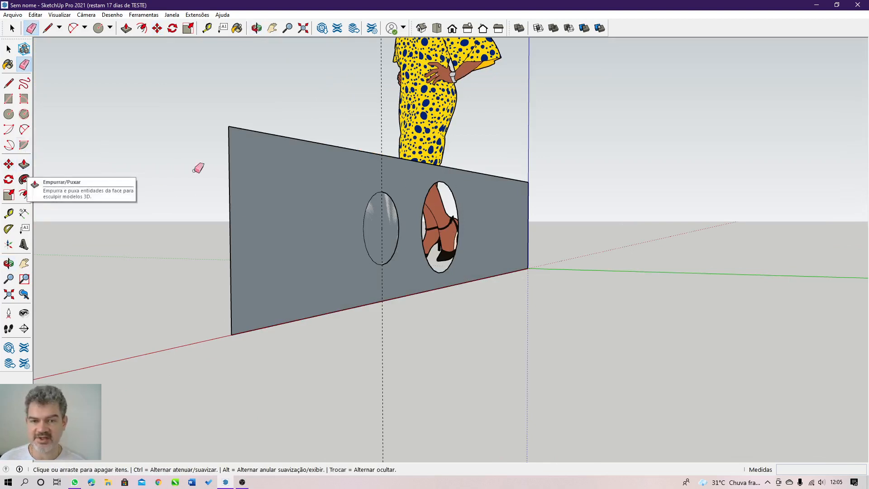
{"action": "key", "text": "space"}
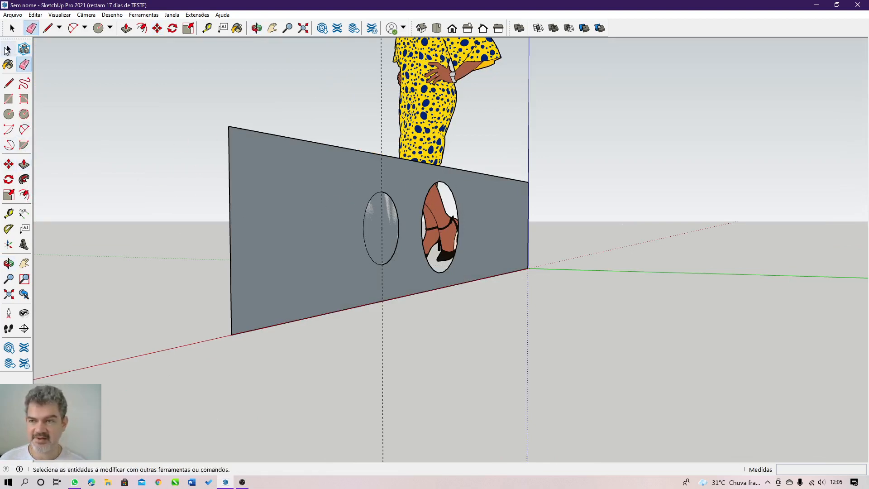
{"action": "middle_click_drag", "start_coordinate": [461, 209], "coordinate": [360, 214]}
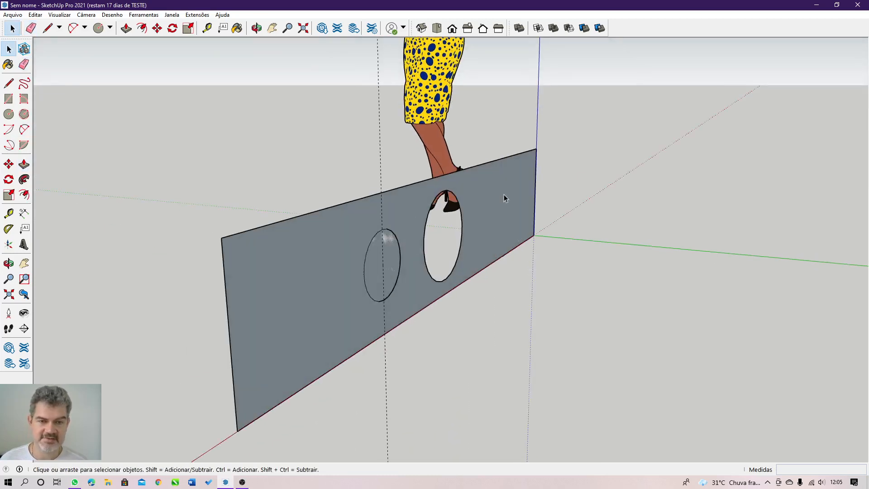
{"action": "middle_click_drag", "start_coordinate": [503, 194], "coordinate": [578, 222]}
{"action": "middle_click_drag", "start_coordinate": [435, 272], "coordinate": [412, 212]}
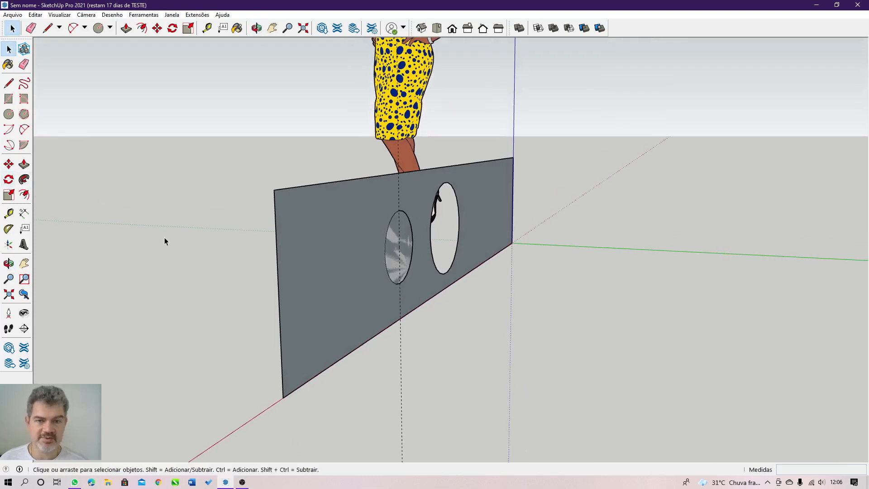
{"action": "left_click", "coordinate": [23, 164]}
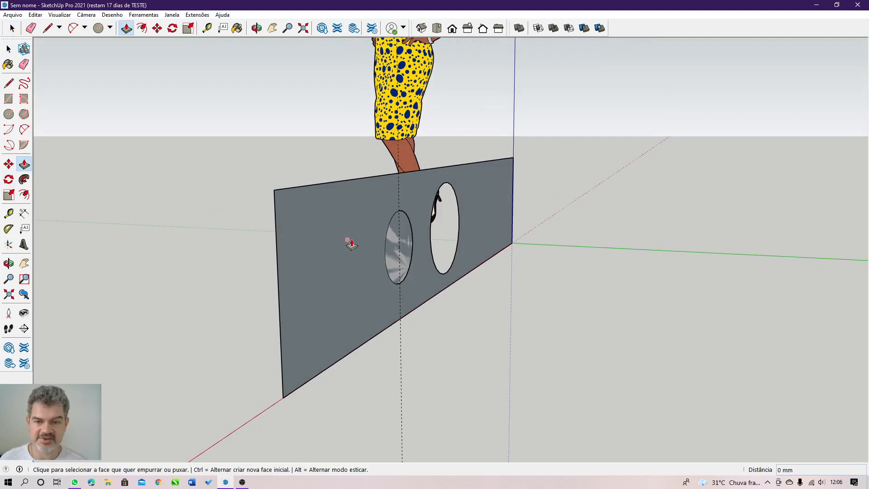
{"action": "scroll", "coordinate": [355, 233], "scroll_direction": "up", "scroll_amount": 2}
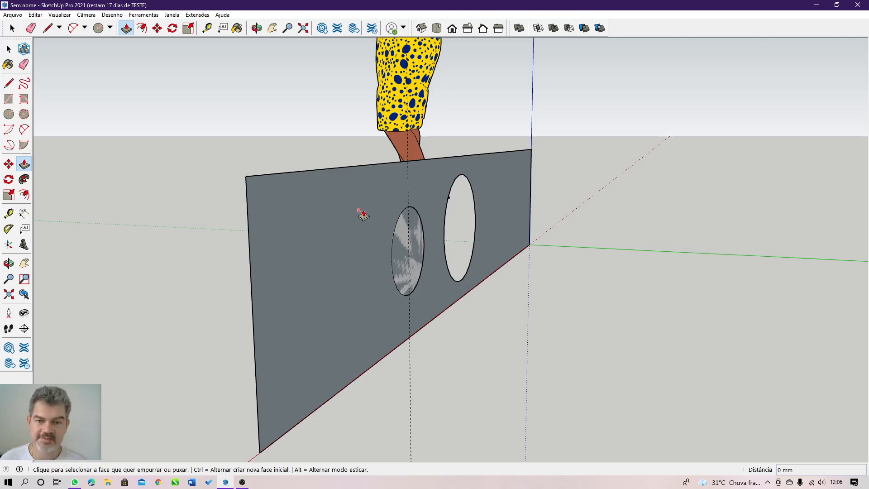
{"action": "key", "text": "space"}
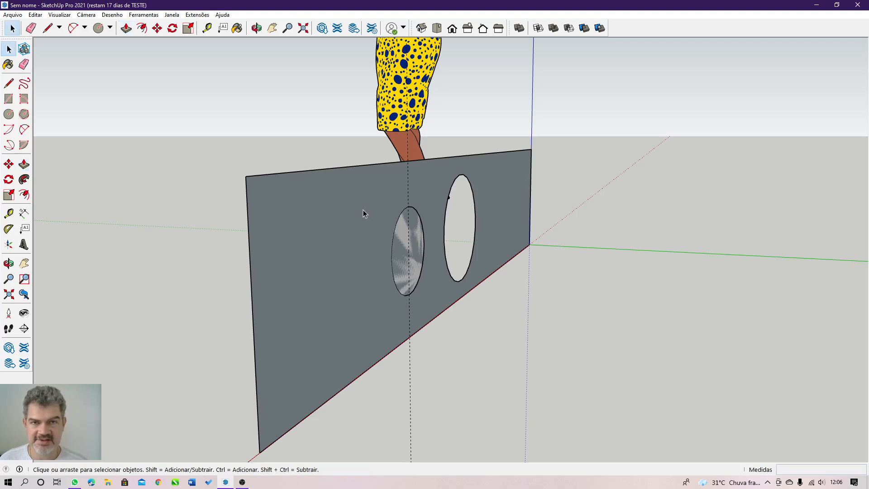
- Open the panel group, extrude its rear face 100 mm away from the cylinder with Push/Pull, and close the group
{"action": "double_click", "coordinate": [363, 211]}
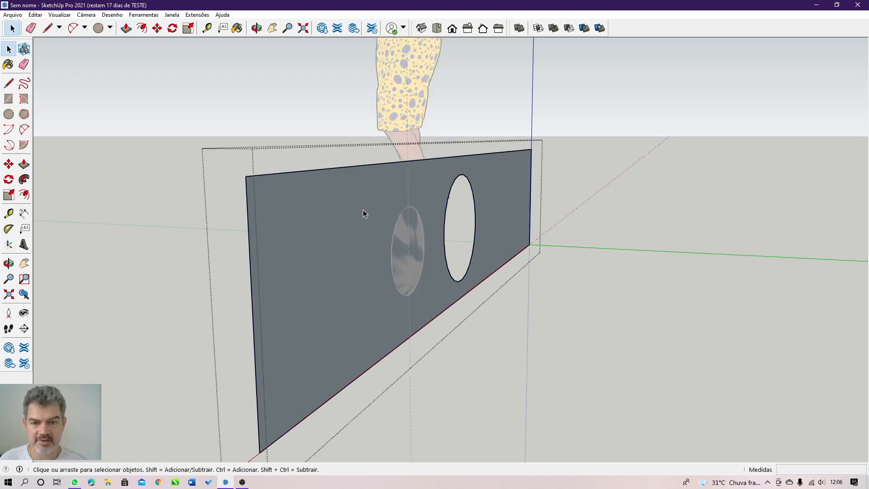
{"action": "left_click", "coordinate": [24, 164]}
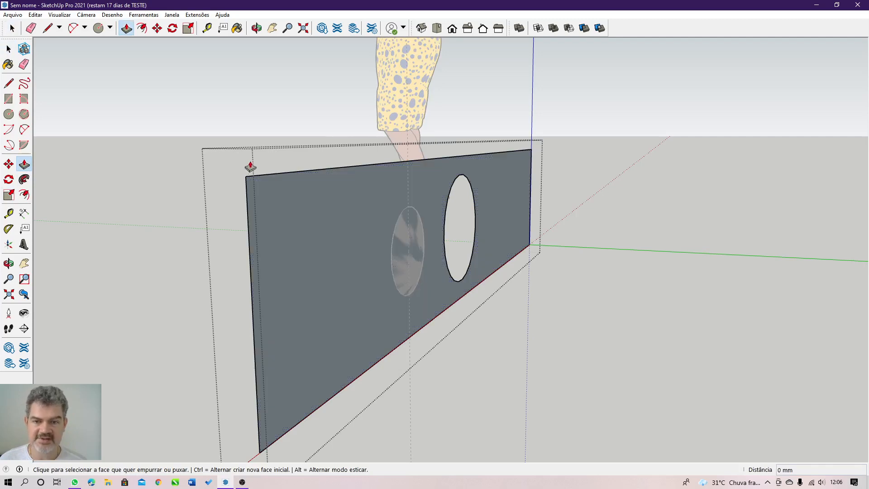
{"action": "left_click", "coordinate": [358, 216]}
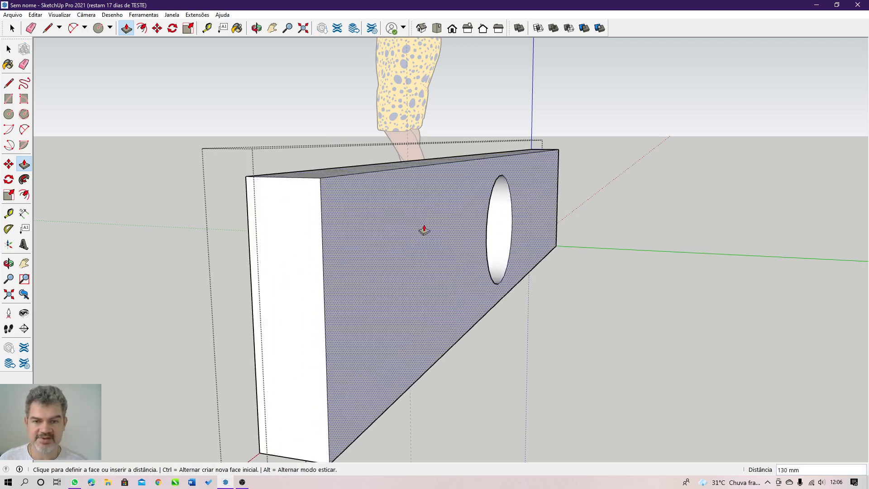
{"action": "left_click", "coordinate": [353, 228]}
{"action": "left_click", "coordinate": [353, 228]}
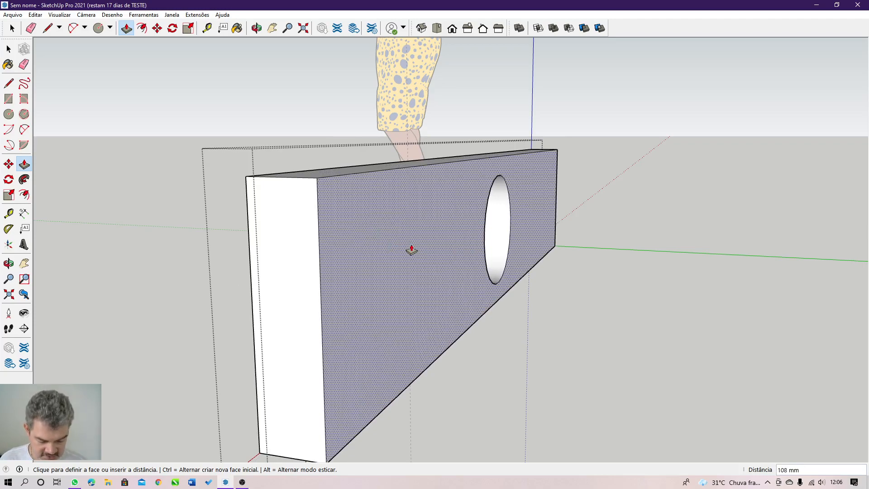
{"action": "type", "text": "100"}
{"action": "key", "text": "Return"}
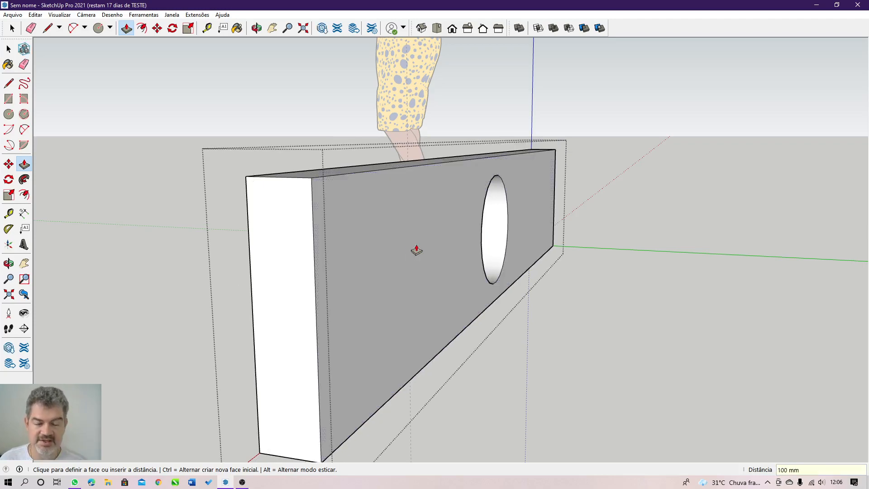
{"action": "middle_click_drag", "start_coordinate": [506, 238], "coordinate": [635, 276]}
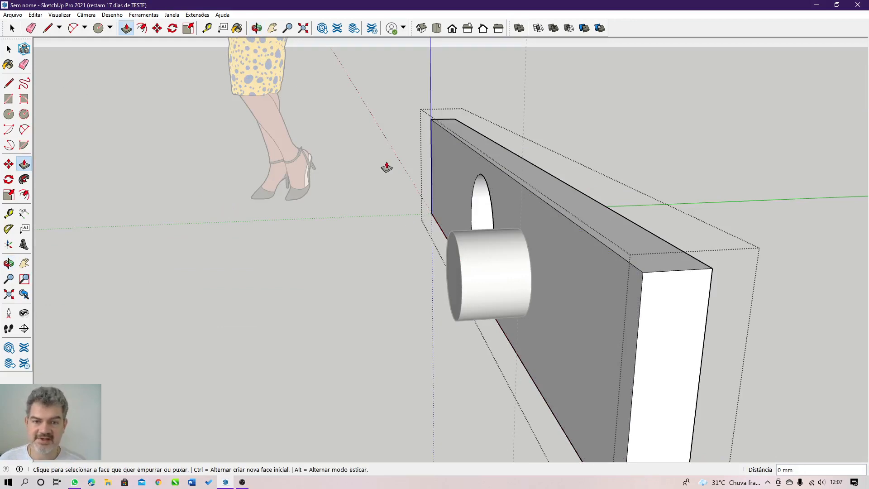
{"action": "key", "text": "space"}
{"action": "left_click", "coordinate": [448, 94]}
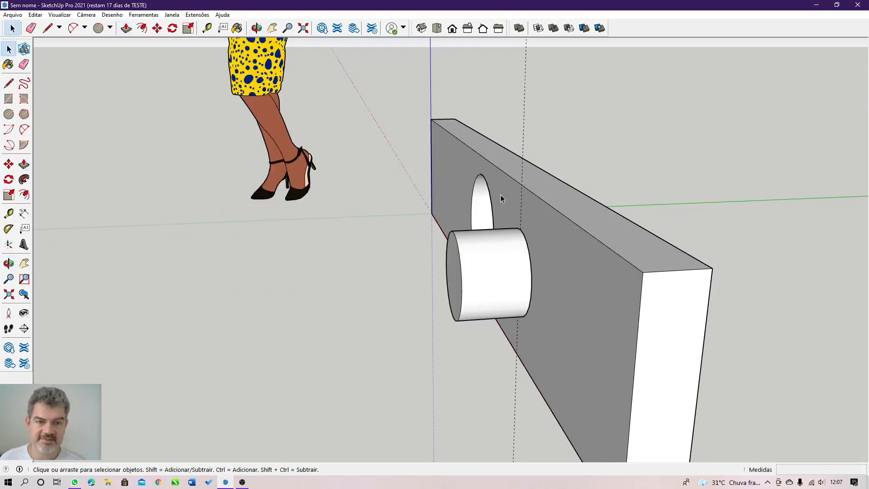
- Select the cylinder group in front of the thickened panel
{"action": "middle_click_drag", "start_coordinate": [558, 200], "coordinate": [633, 199]}
{"action": "left_click", "coordinate": [476, 284]}
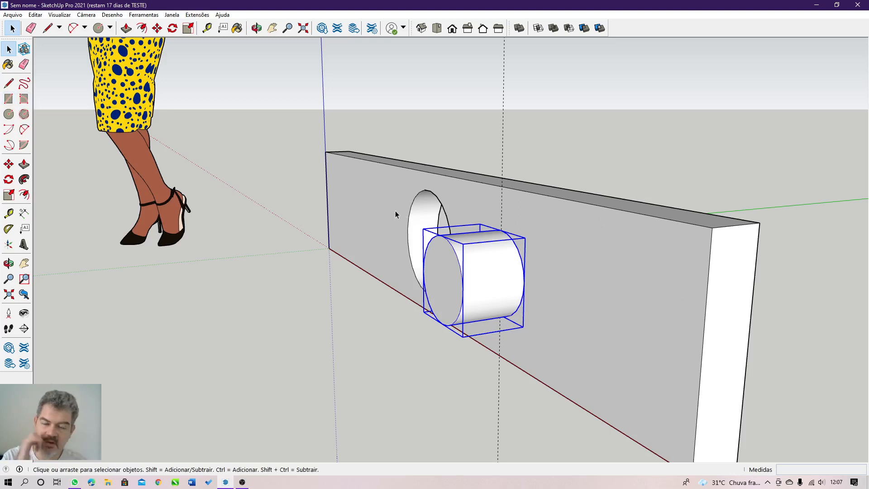
- Draw a rectangle about 281 by 214 mm on the panel's front face beside the cylinder, and undo it
{"action": "left_click", "coordinate": [8, 100]}
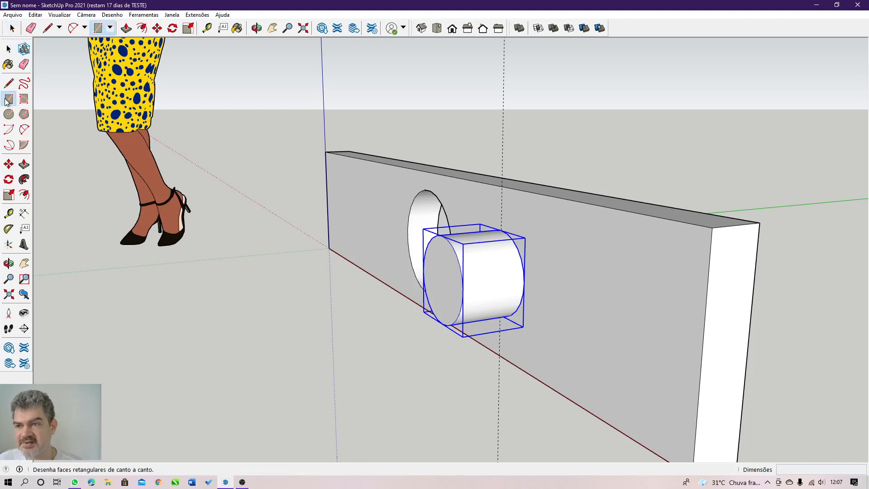
{"action": "left_click", "coordinate": [565, 251]}
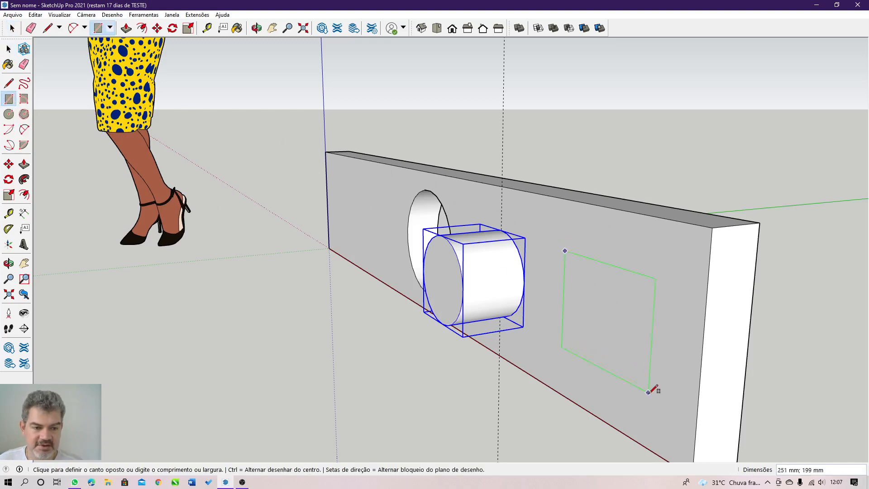
{"action": "left_click", "coordinate": [661, 406]}
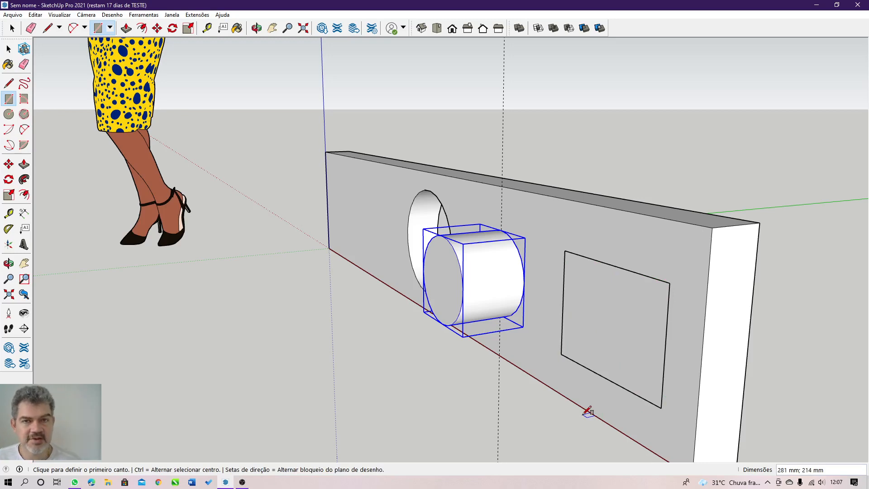
{"action": "key", "text": "ctrl+z"}
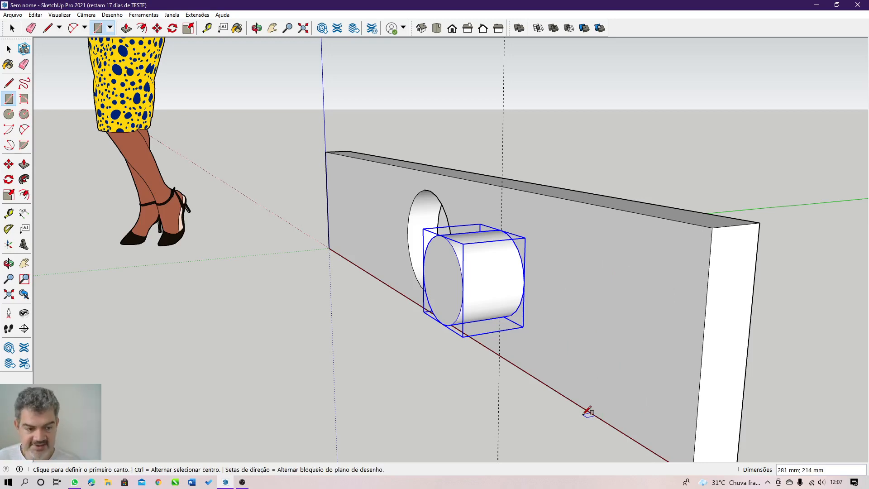
- Create a 250 mm guide along the red axis with the Tape Measure, from the cylinder's side toward the panel's far end
{"action": "key", "text": "o"}
{"action": "mouse_move", "coordinate": [636, 351]}
{"action": "left_mouse_down"}
{"action": "mouse_move", "coordinate": [644, 332]}
{"action": "mouse_move", "coordinate": [721, 294]}
{"action": "mouse_move", "coordinate": [746, 330]}
{"action": "mouse_move", "coordinate": [756, 304]}
{"action": "mouse_move", "coordinate": [768, 311]}
{"action": "left_mouse_up"}
{"action": "key", "text": "r"}
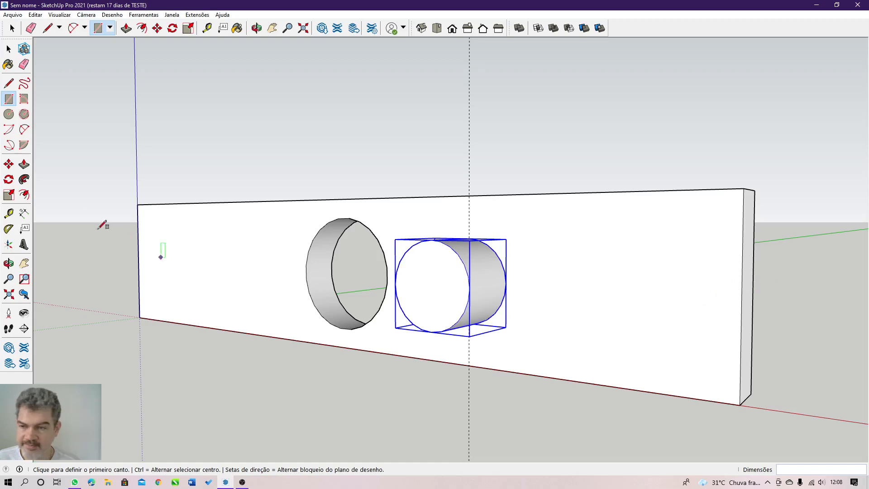
{"action": "left_click", "coordinate": [9, 215]}
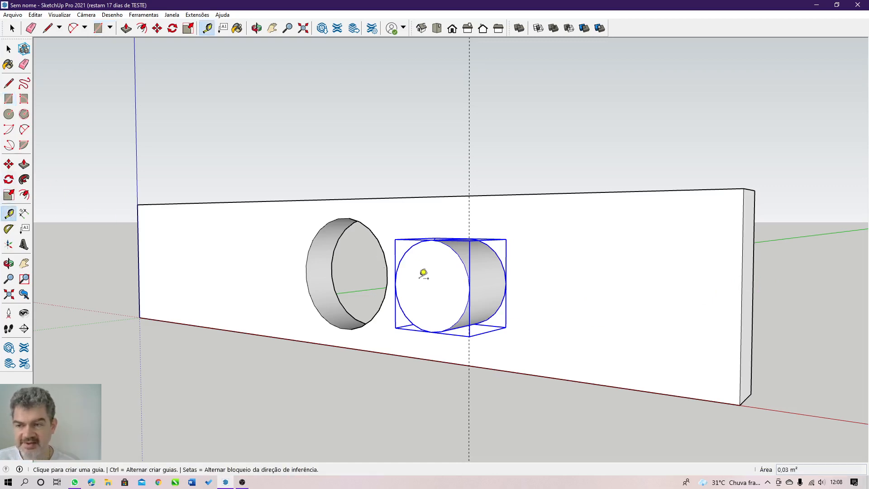
{"action": "left_click", "coordinate": [506, 282]}
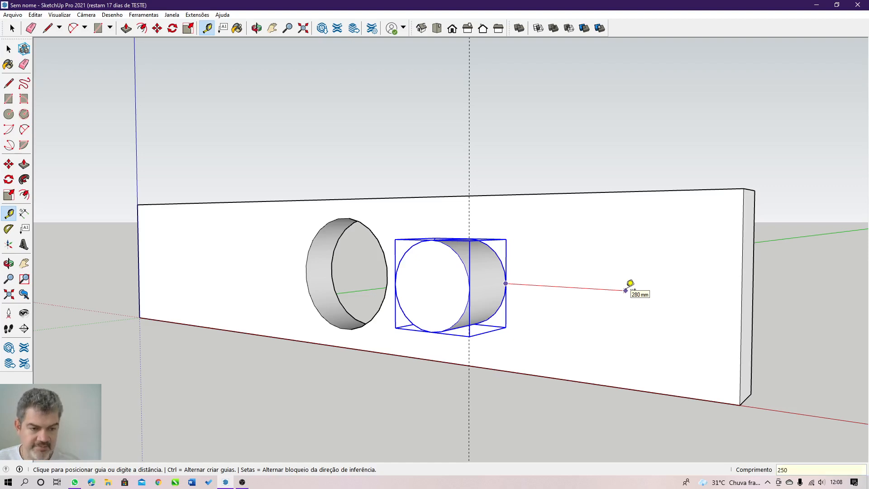
{"action": "key", "text": "Return"}
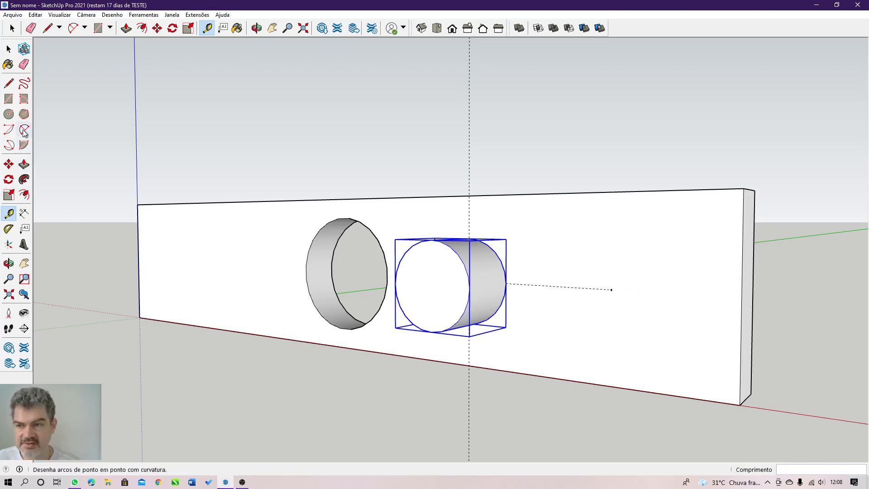
- Draw a 200 by 200 mm square on the panel's front face with the Rectangle tool, centred on the guide's endpoint
{"action": "left_click", "coordinate": [10, 98]}
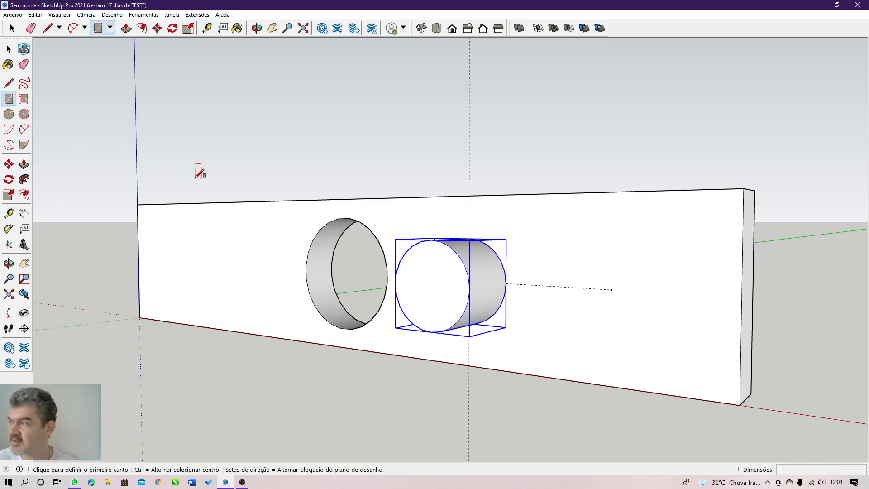
{"action": "left_click", "coordinate": [611, 289]}
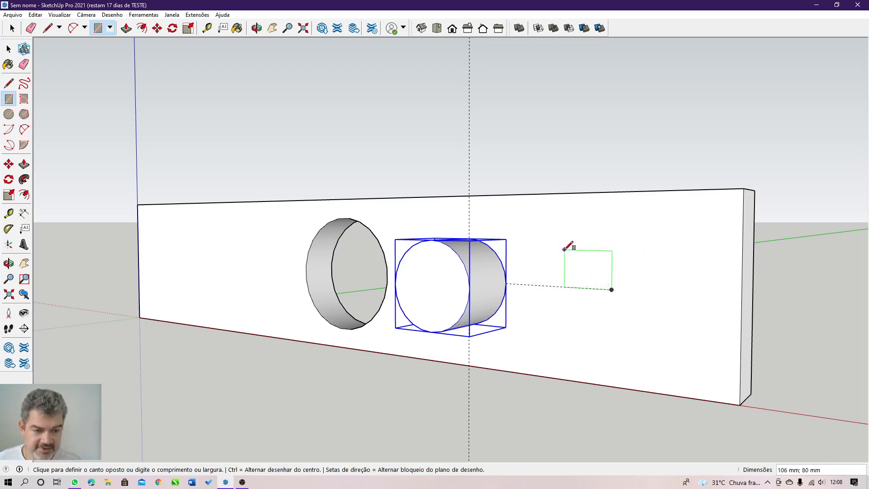
{"action": "key", "text": "Down"}
{"action": "key", "text": "Down"}
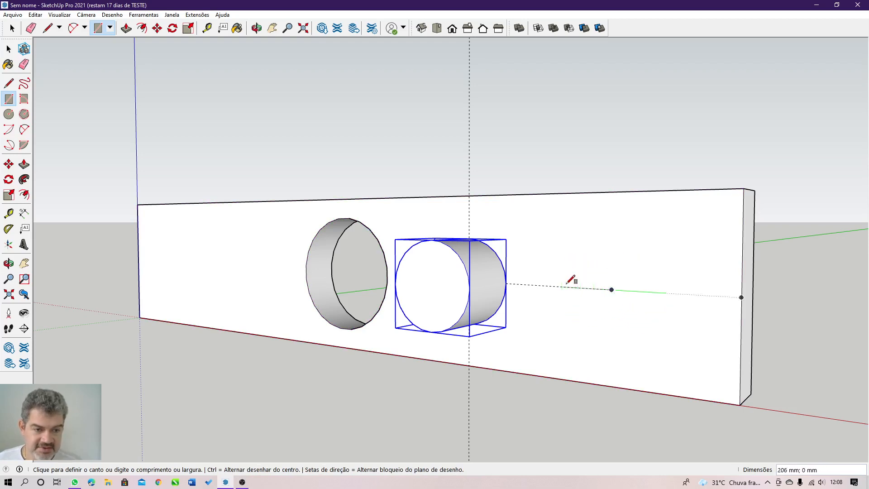
{"action": "key", "text": "ctrl"}
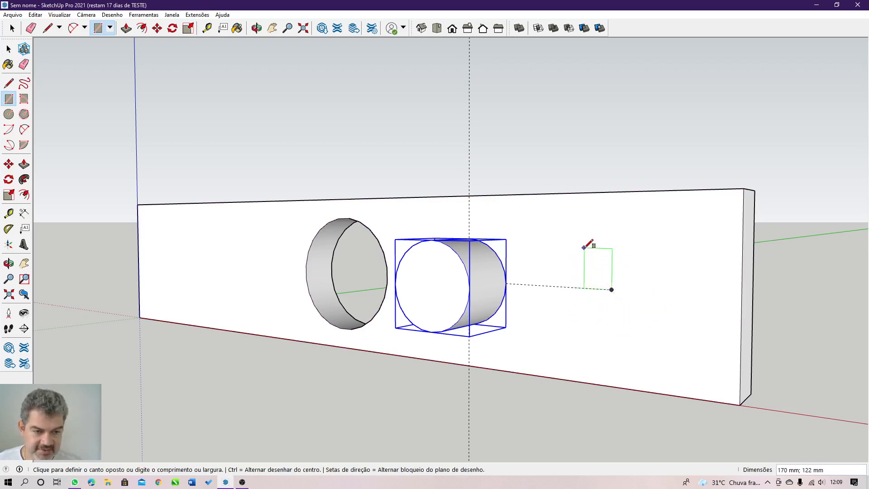
{"action": "key", "text": "ctrl"}
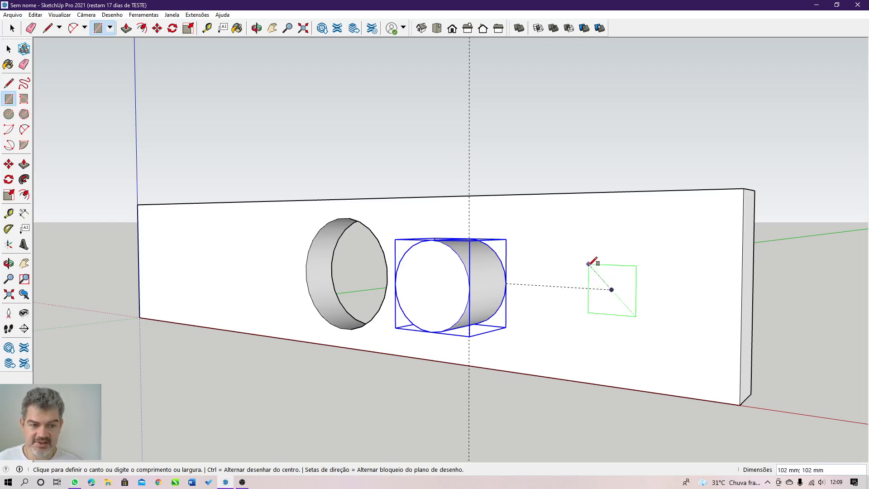
{"action": "left_click", "coordinate": [611, 289]}
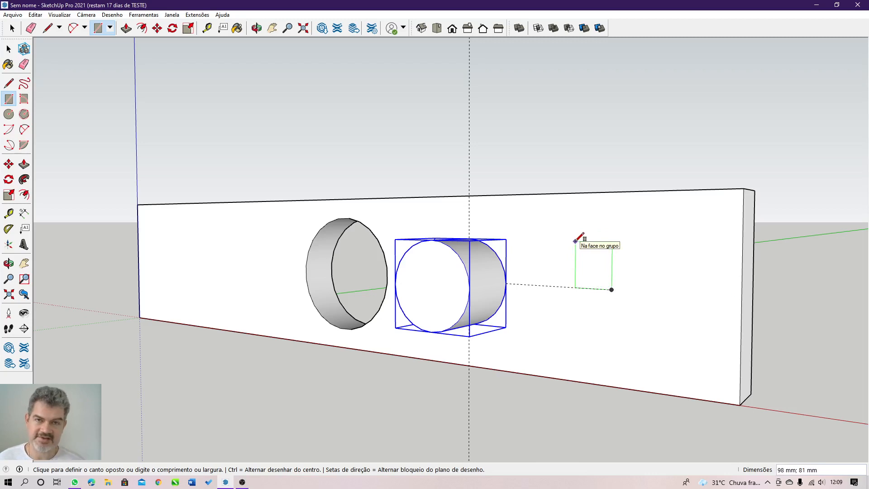
{"action": "key", "text": "ctrl"}
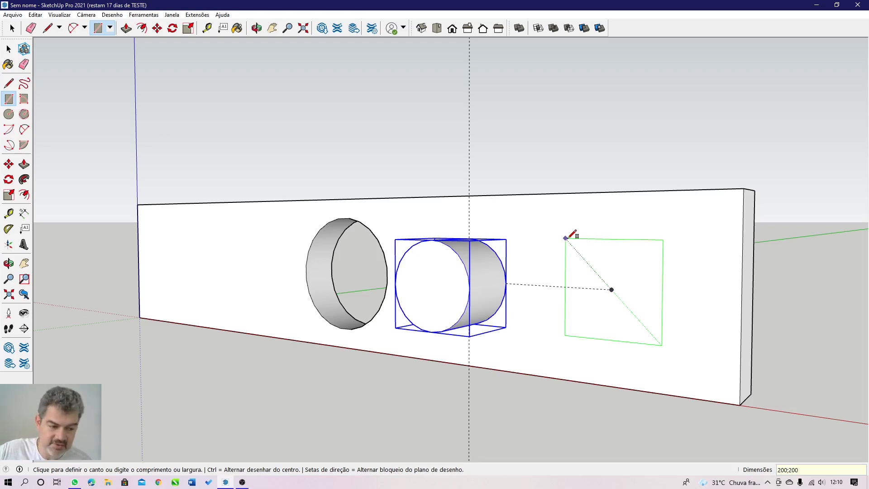
{"action": "left_click", "coordinate": [566, 238]}
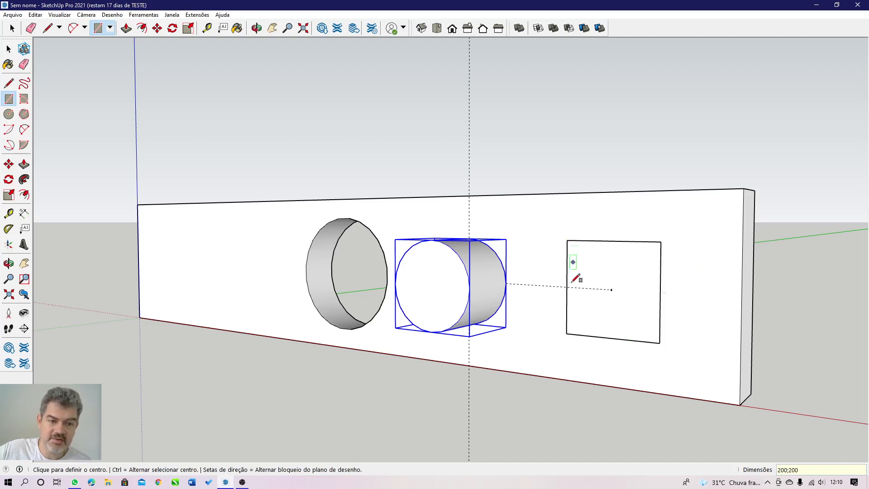
- Check the square with the Tape Measure, starting from its lower corner nearest the cylinder
{"action": "left_click", "coordinate": [9, 214]}
{"action": "left_click", "coordinate": [566, 334]}
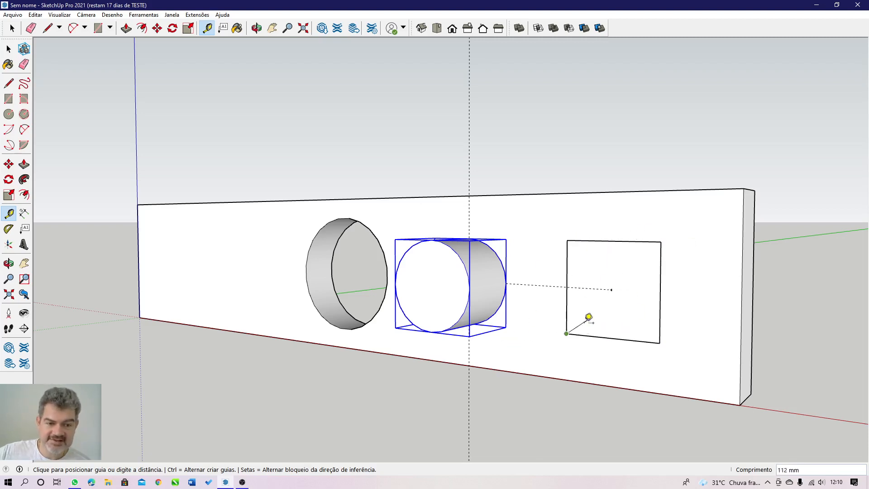
{"action": "key", "text": "Escape"}
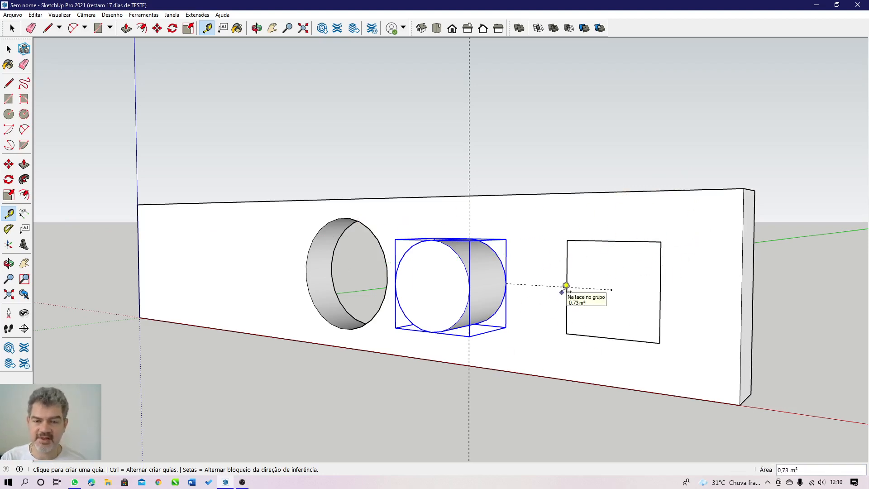
- Extrude the square 100 mm outward from the panel with Push/Pull
{"action": "left_click", "coordinate": [25, 165]}
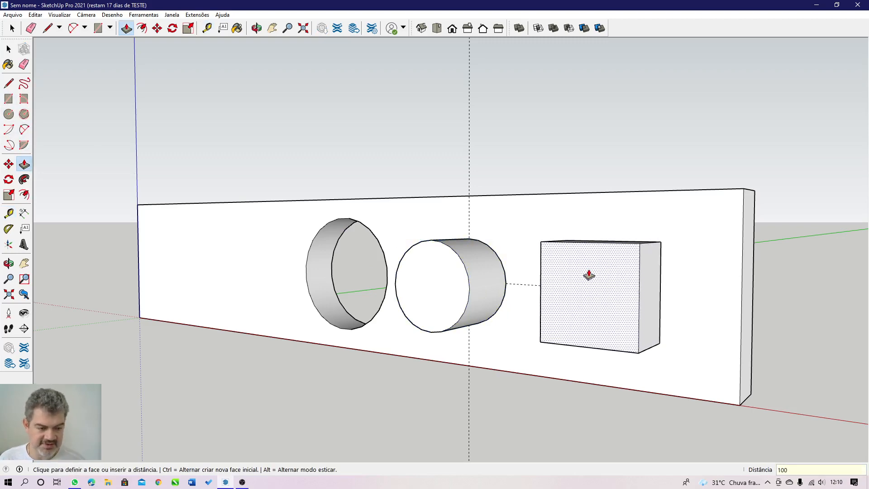
{"action": "key", "text": "Return"}
{"action": "middle_click_drag", "start_coordinate": [685, 289], "coordinate": [655, 364]}
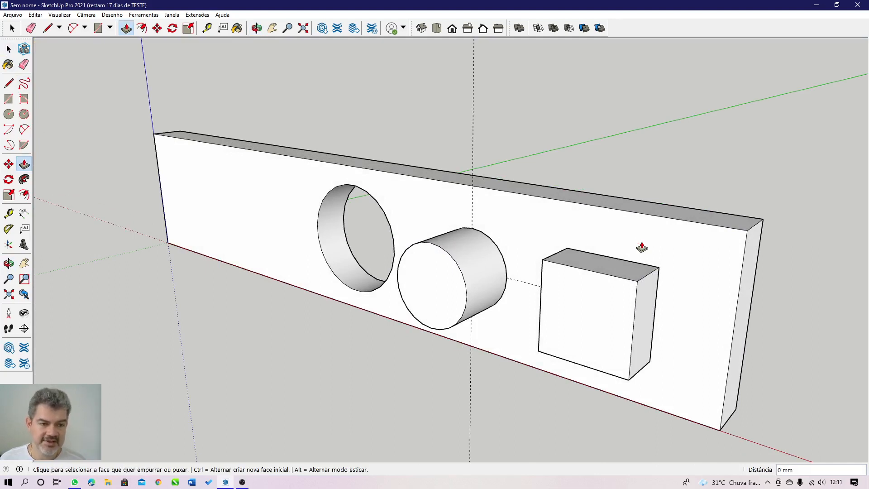
- Select all of the extruded square block's connected geometry and make it a group
{"action": "key", "text": "space"}
{"action": "triple_click", "coordinate": [618, 286]}
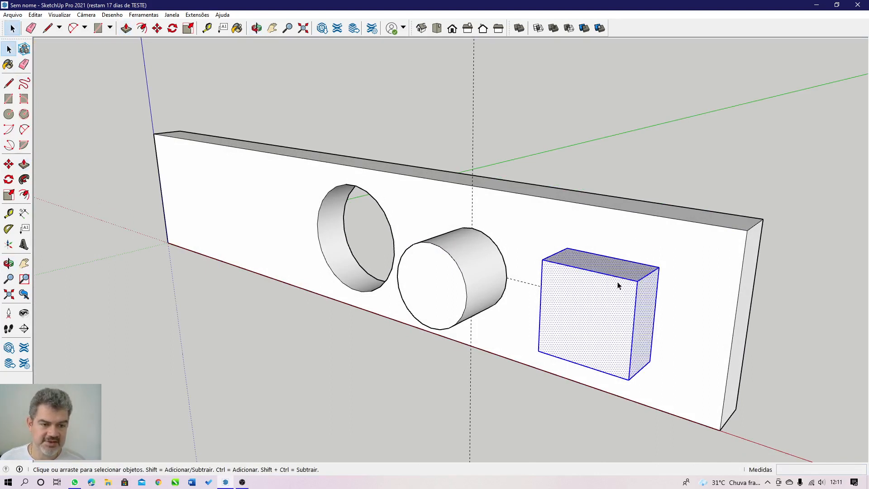
{"action": "right_click", "coordinate": [617, 286]}
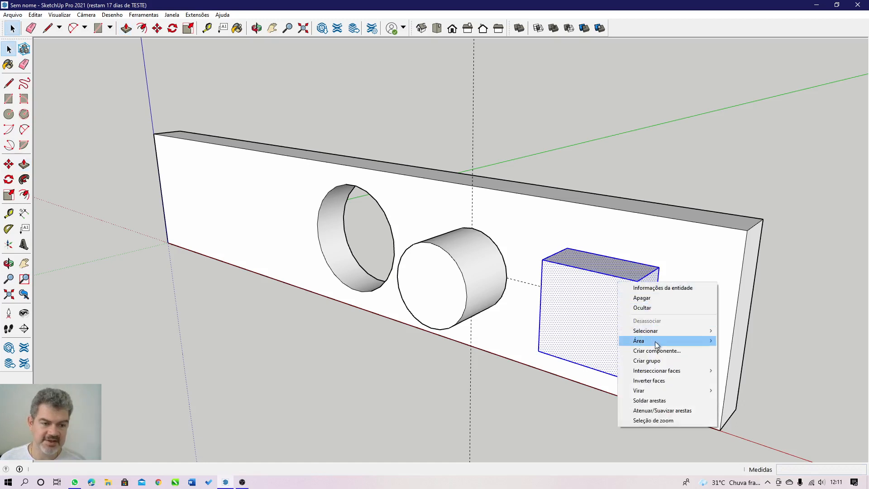
{"action": "left_click", "coordinate": [639, 360]}
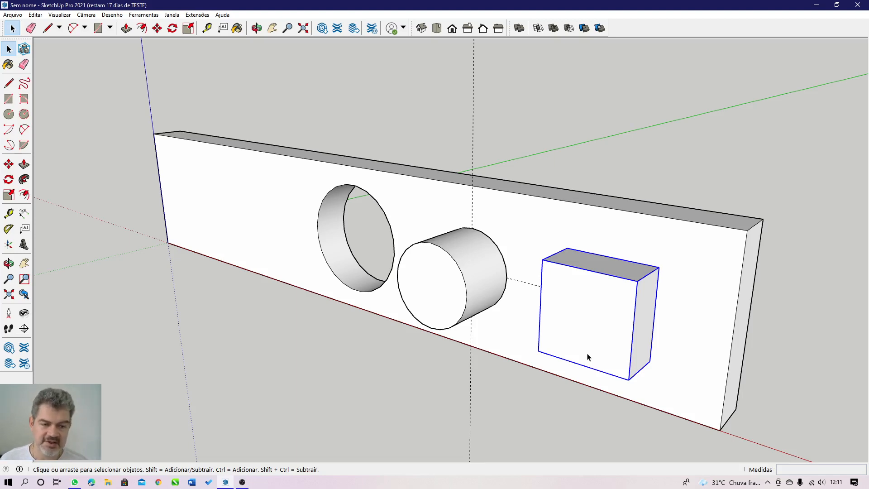
{"action": "middle_click_drag", "start_coordinate": [639, 280], "coordinate": [569, 280]}
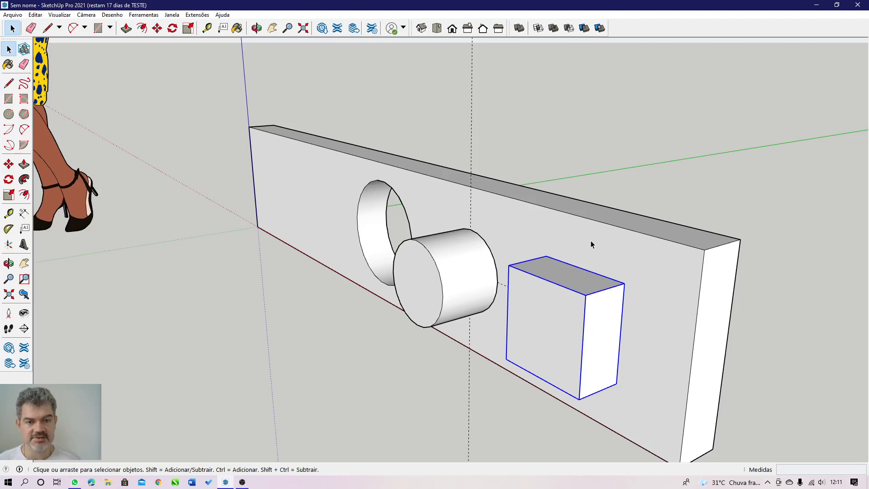
{"action": "middle_click_drag", "start_coordinate": [591, 238], "coordinate": [519, 193]}
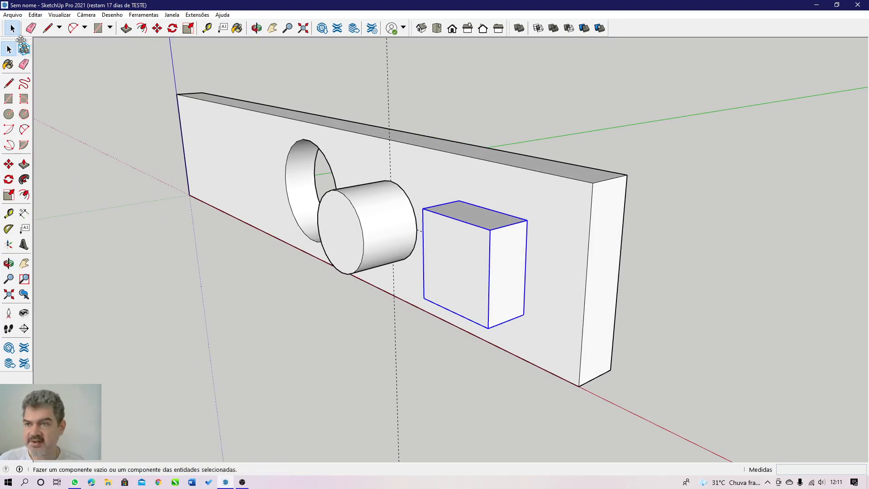
- Save the model as "Modelo 01" in the MNICURSO SKETCHUP folder inside SUPER
{"action": "left_click", "coordinate": [13, 15]}
{"action": "left_click", "coordinate": [22, 59]}
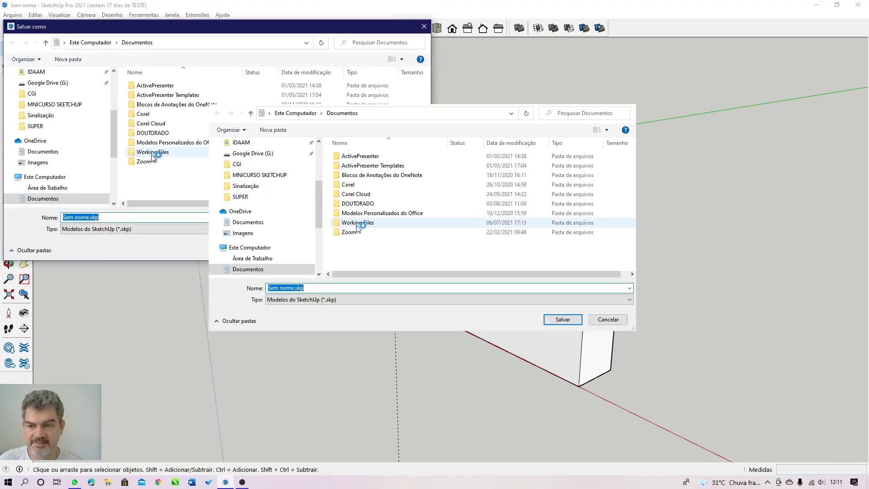
{"action": "left_click", "coordinate": [35, 128]}
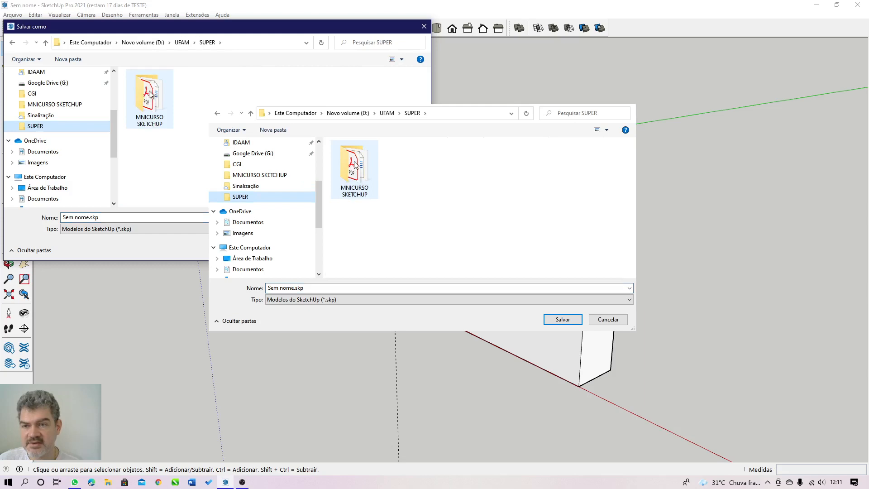
{"action": "left_click", "coordinate": [150, 94]}
{"action": "double_click", "coordinate": [151, 94]}
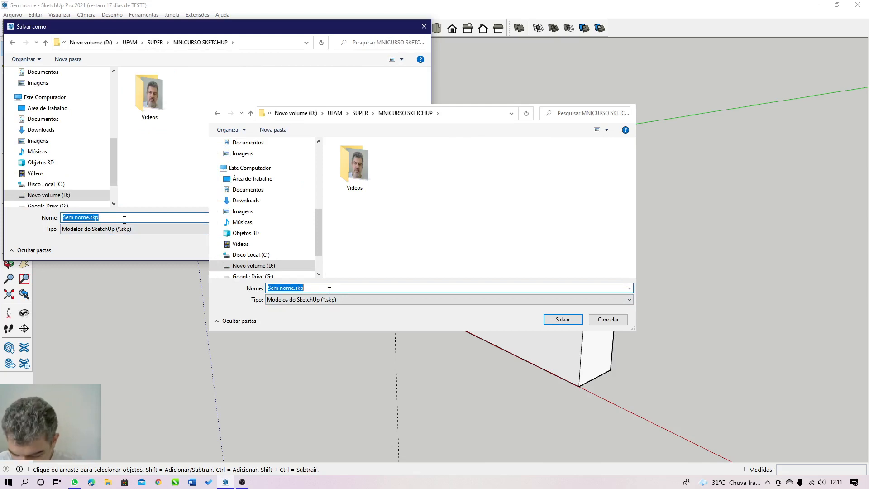
{"action": "type", "text": "Modelo "}
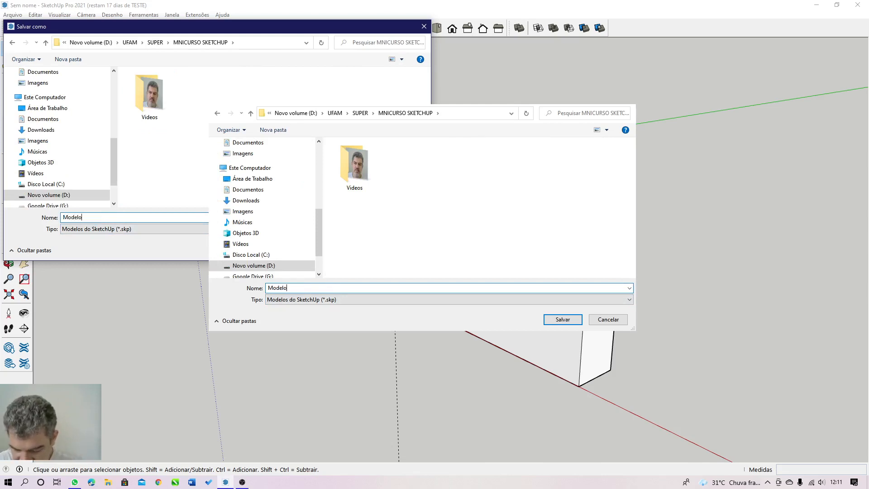
{"action": "type", "text": "01"}
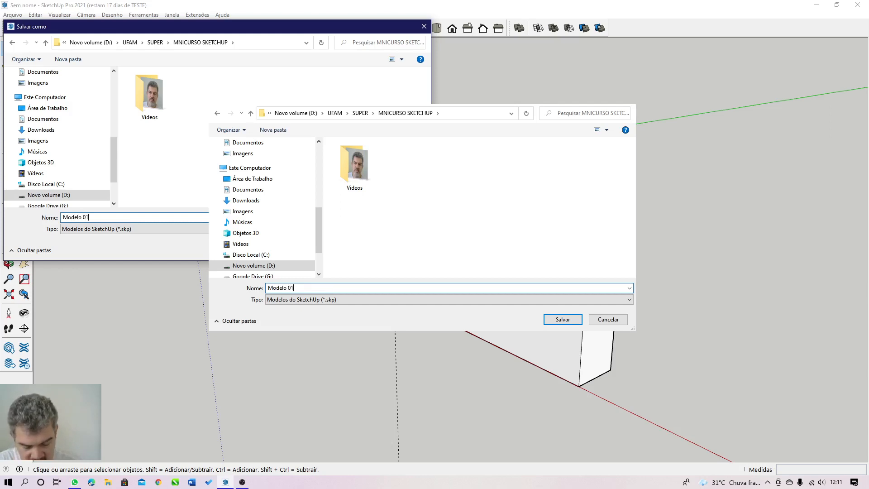
{"action": "left_click", "coordinate": [563, 319]}
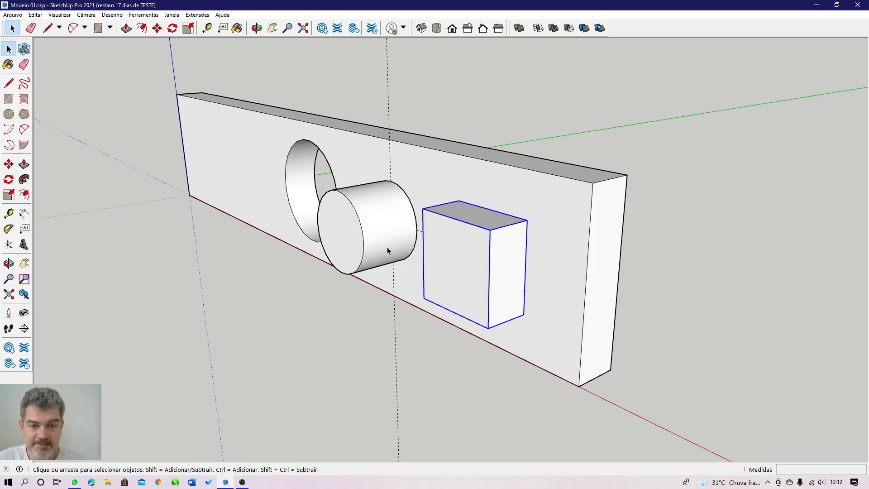
- Draw a seven-sided polygon with a 60 mm inscribed radius, centred on the cylinder's front face, without opening its group
{"action": "middle_click_drag", "start_coordinate": [491, 198], "coordinate": [259, 180]}
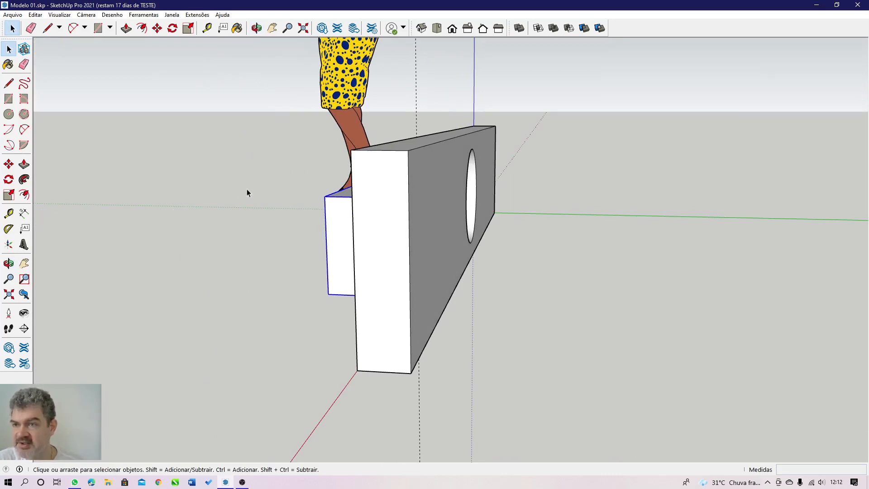
{"action": "middle_click_drag", "start_coordinate": [220, 187], "coordinate": [534, 187]}
{"action": "middle_click_drag", "start_coordinate": [223, 182], "coordinate": [297, 188], "text": "shift"}
{"action": "scroll", "coordinate": [297, 189], "scroll_direction": "up", "scroll_amount": 3}
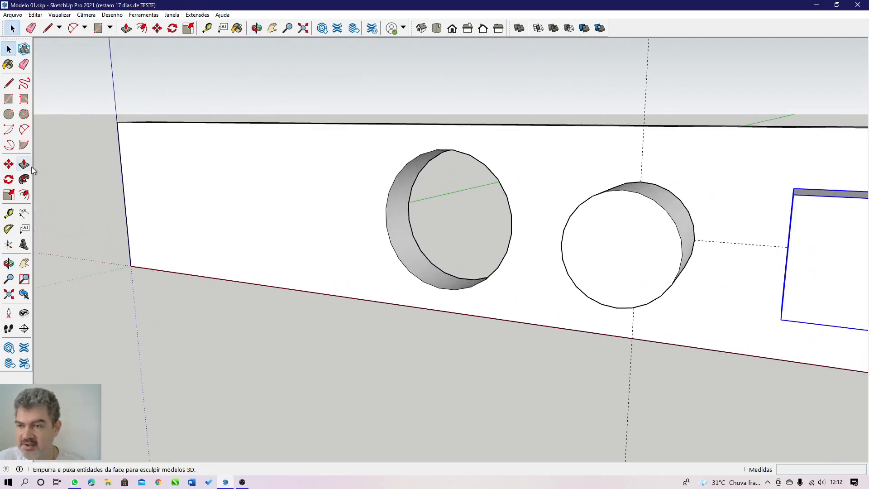
{"action": "left_click", "coordinate": [27, 115]}
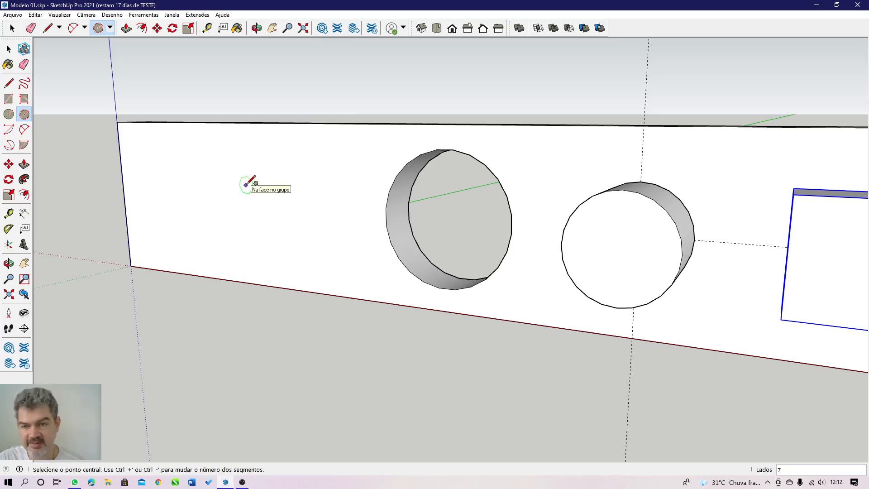
{"action": "scroll", "coordinate": [246, 183], "scroll_direction": "up", "scroll_amount": 2}
{"action": "scroll", "coordinate": [247, 184], "scroll_direction": "down", "scroll_amount": 1}
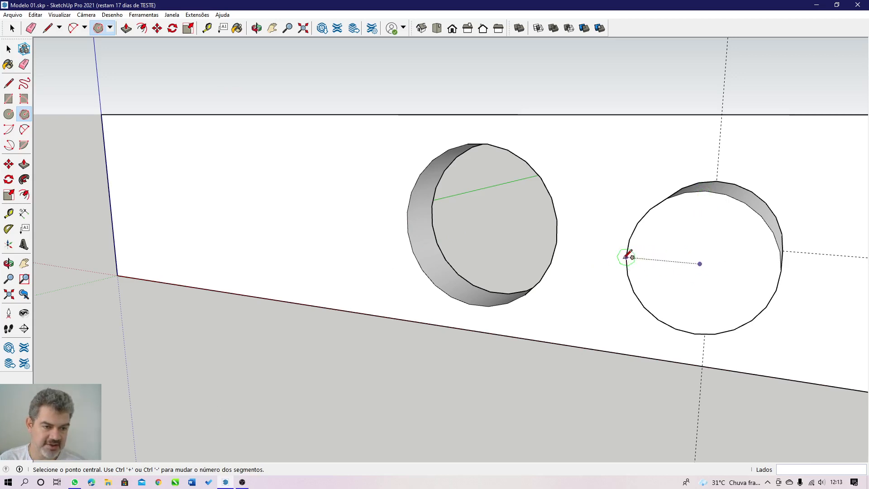
{"action": "left_click", "coordinate": [700, 262]}
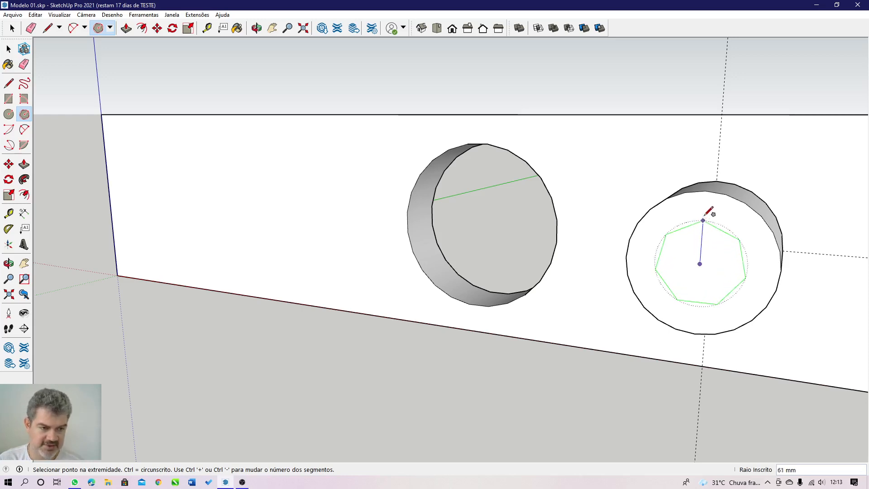
{"action": "type", "text": "60"}
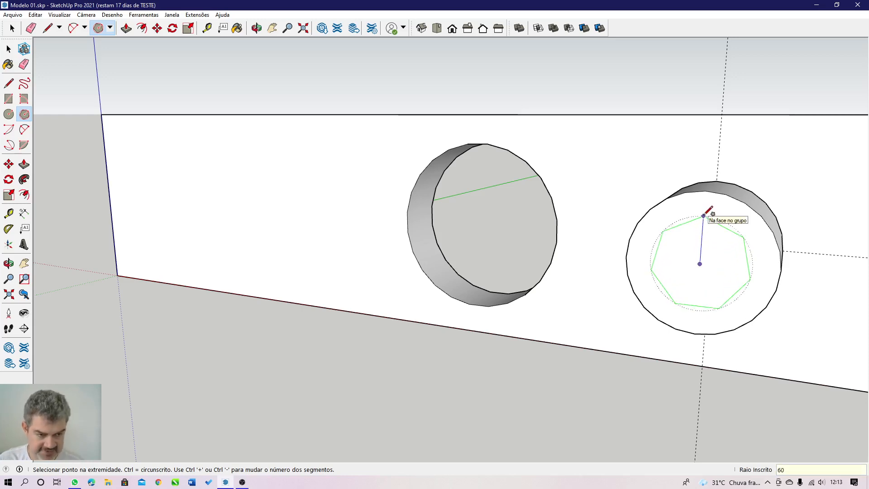
{"action": "key", "text": "Return"}
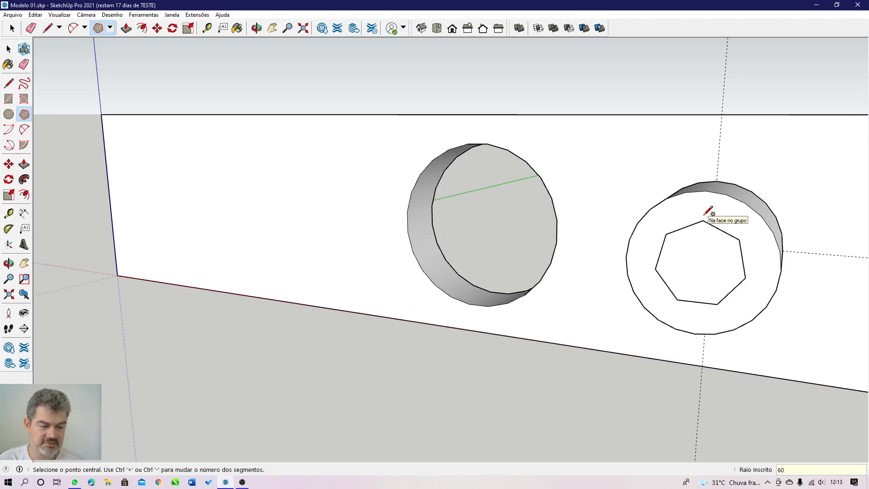
- Undo the polygon drawn on the cylinder's front face from outside the group
{"action": "middle_click_drag", "start_coordinate": [761, 268], "coordinate": [678, 220]}
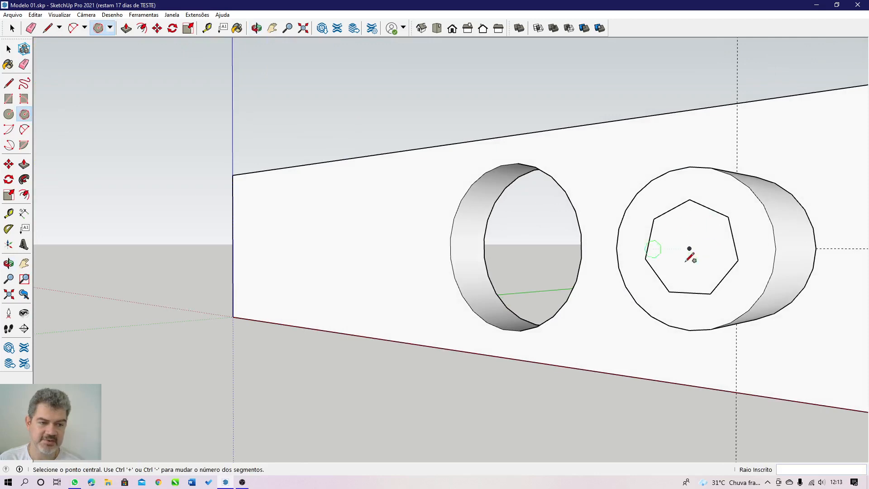
{"action": "middle_click_drag", "start_coordinate": [782, 223], "coordinate": [785, 313]}
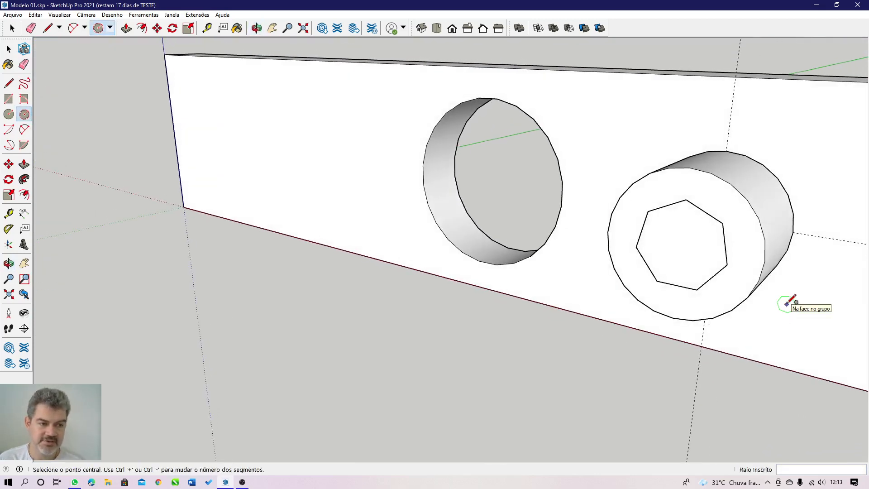
{"action": "left_click", "coordinate": [680, 245]}
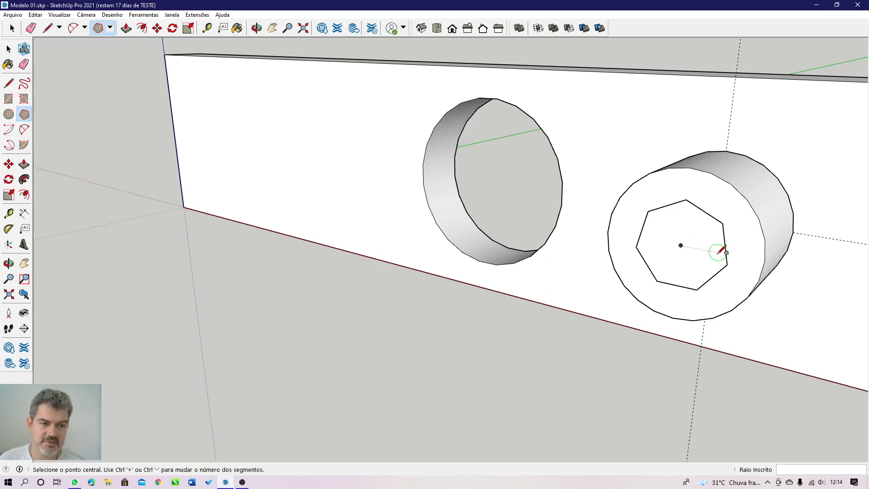
{"action": "key", "text": "Escape"}
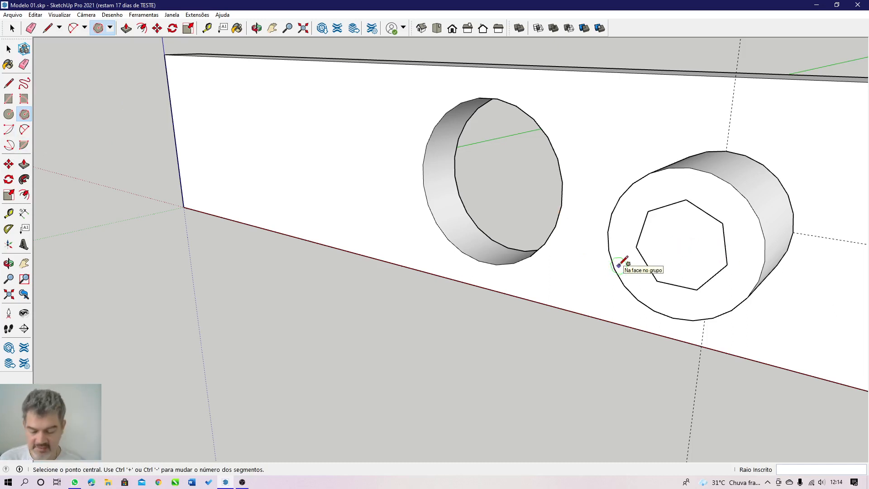
{"action": "key", "text": "ctrl+z"}
{"action": "key", "text": "space"}
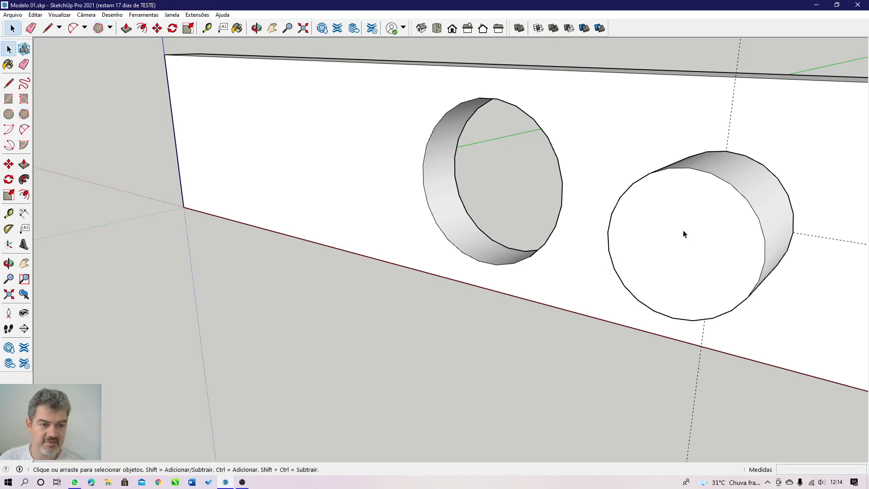
- Open the cylinder group for editing and draw a seven-sided polygon with a 60 mm inscribed radius centred on its front face
{"action": "double_click", "coordinate": [683, 234]}
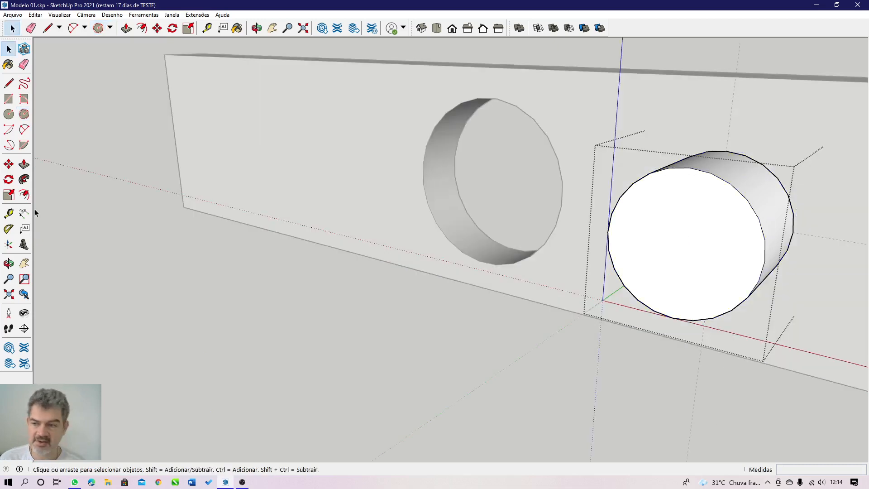
{"action": "left_click", "coordinate": [24, 114]}
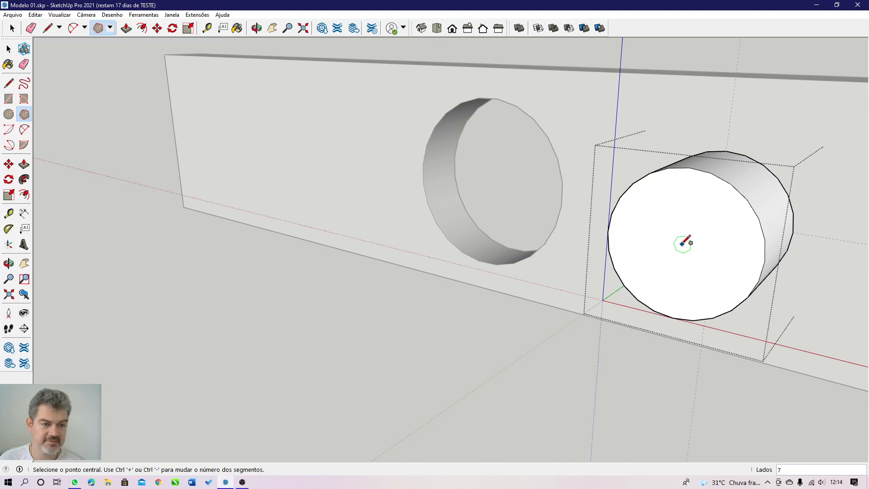
{"action": "left_click", "coordinate": [681, 245]}
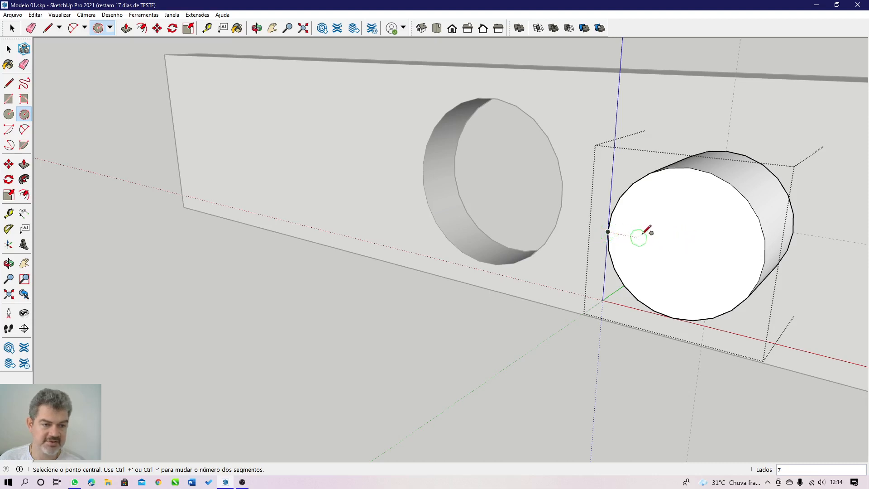
{"action": "left_click", "coordinate": [680, 245]}
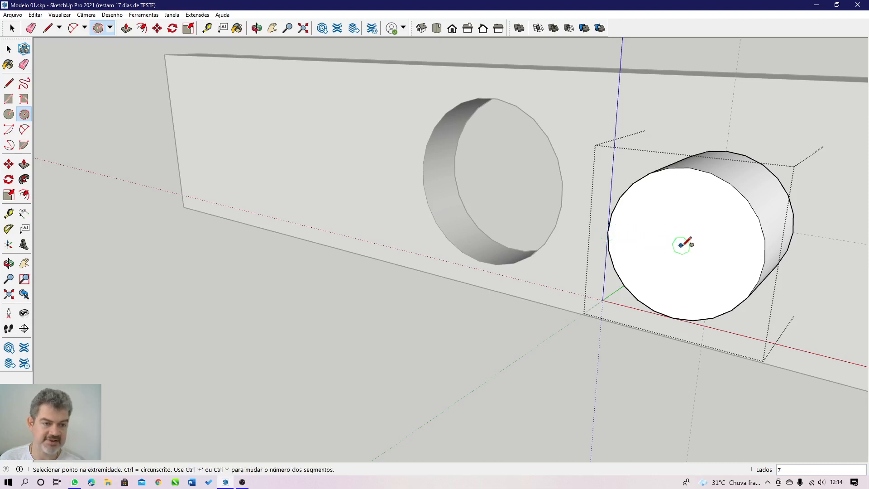
{"action": "type", "text": "60"}
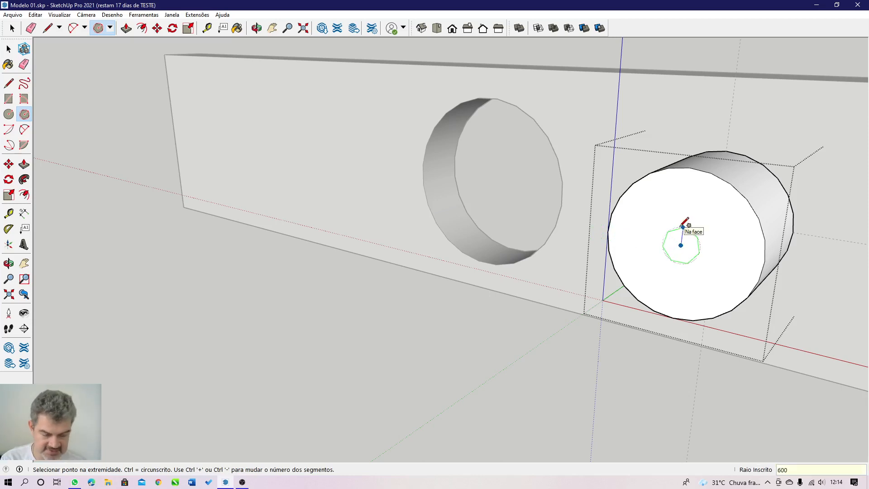
{"action": "key", "text": "Return"}
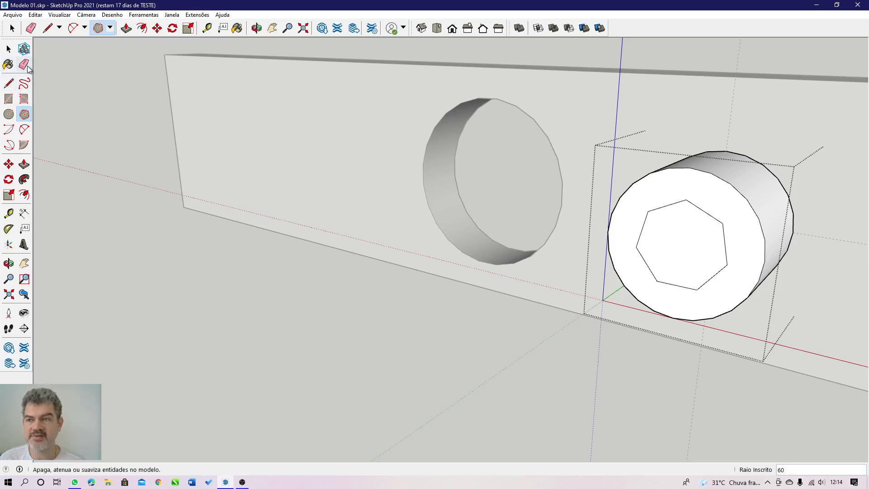
- Push the ring-shaped face around the heptagon slightly inward with Push/Pull
{"action": "left_click", "coordinate": [24, 163]}
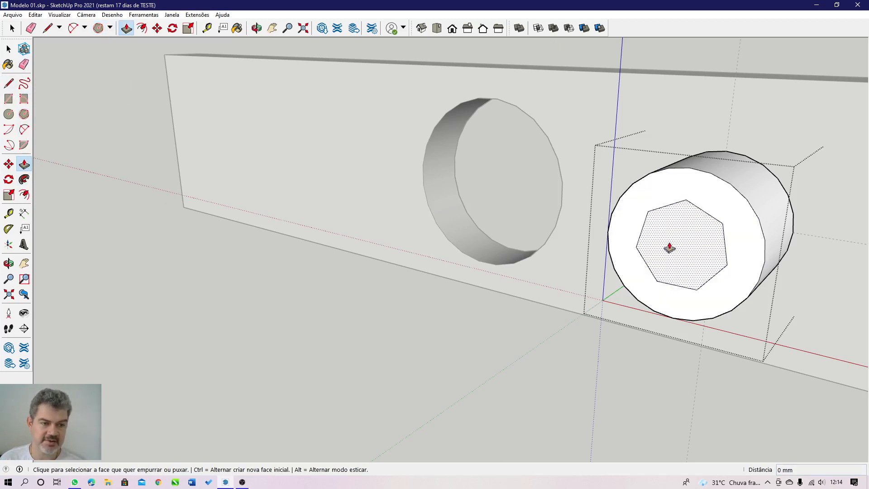
{"action": "left_click", "coordinate": [638, 283]}
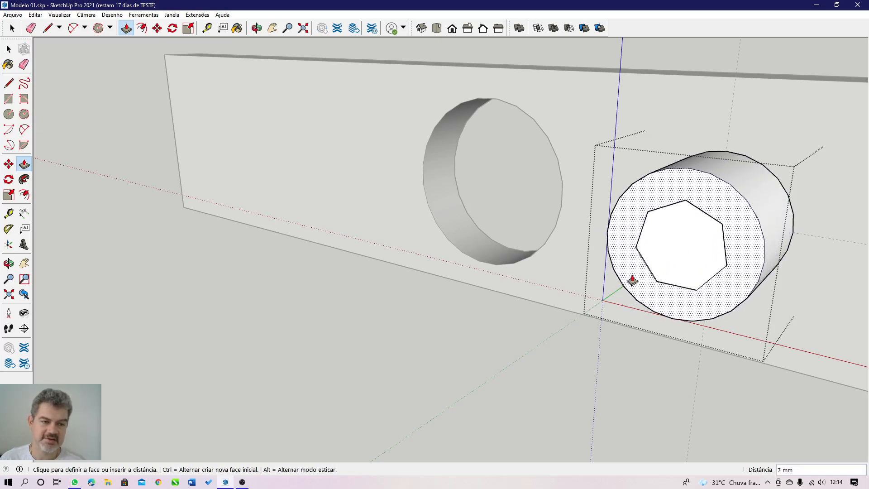
{"action": "left_click", "coordinate": [636, 277]}
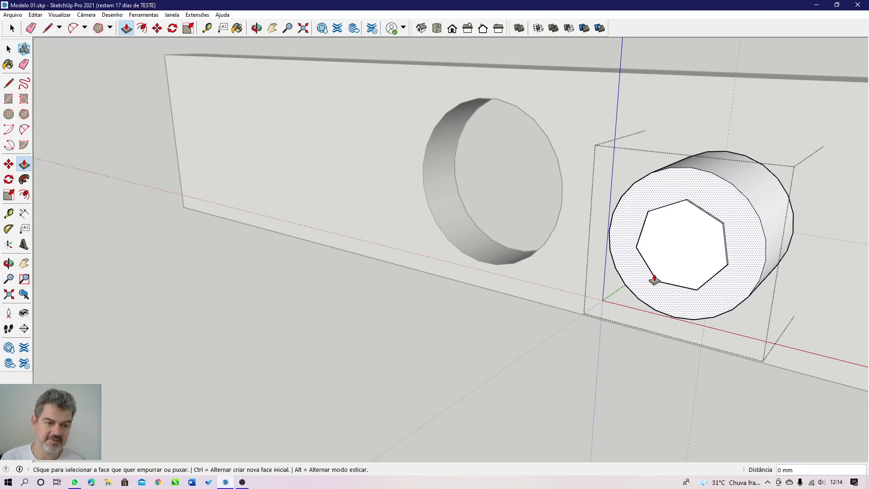
- Push the heptagonal face 150 mm into the cylinder to cut right through it, and inspect the opening
{"action": "left_click", "coordinate": [669, 264]}
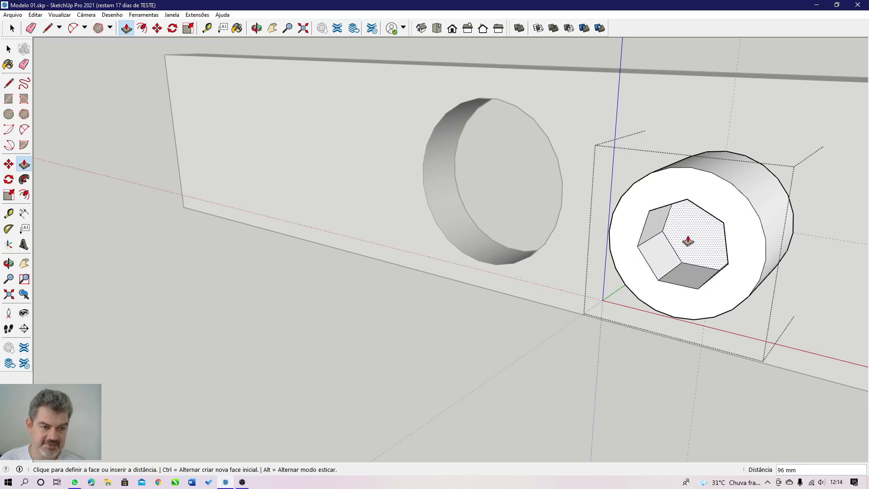
{"action": "scroll", "coordinate": [691, 237], "scroll_direction": "up", "scroll_amount": 3}
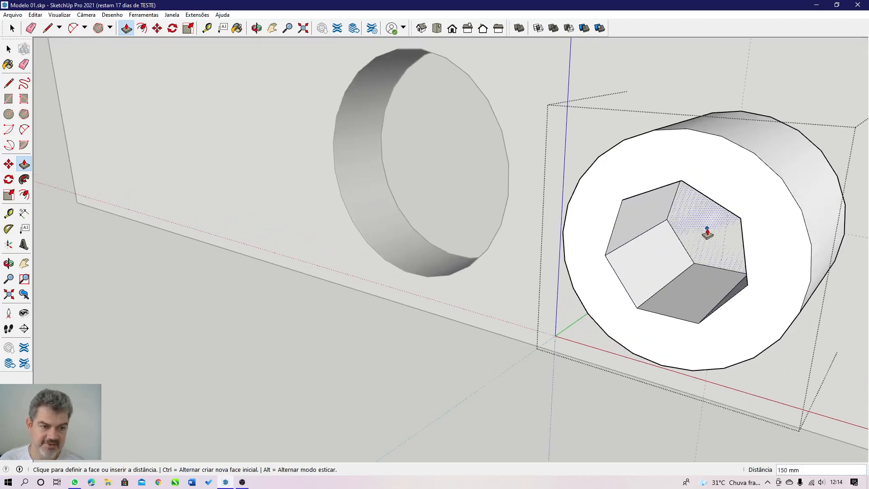
{"action": "scroll", "coordinate": [688, 242], "scroll_direction": "up", "scroll_amount": 3}
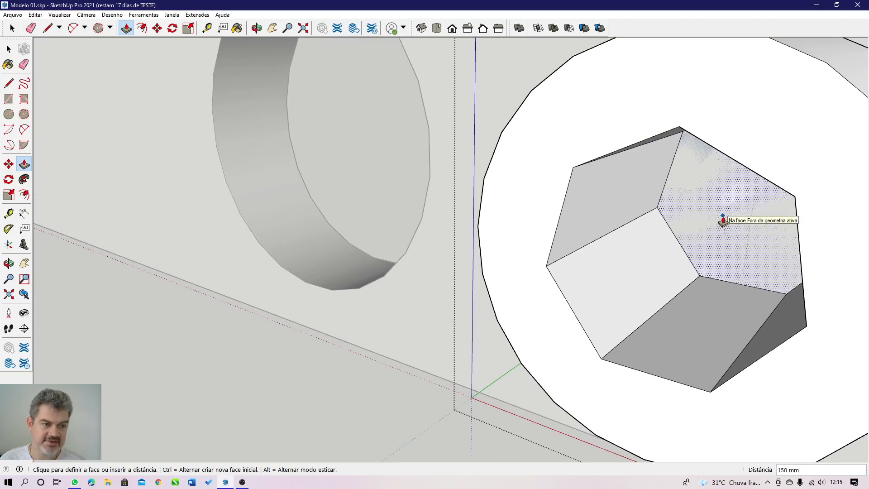
{"action": "left_click", "coordinate": [723, 221]}
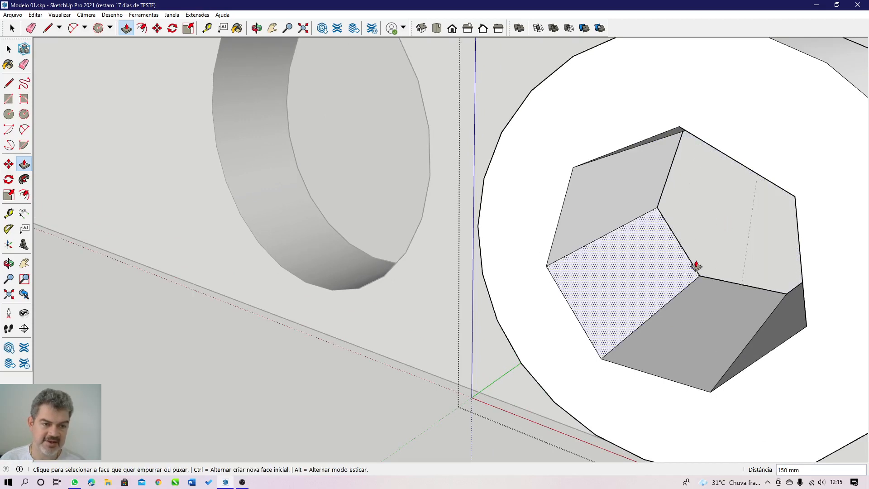
{"action": "middle_click_drag", "start_coordinate": [696, 266], "coordinate": [698, 174]}
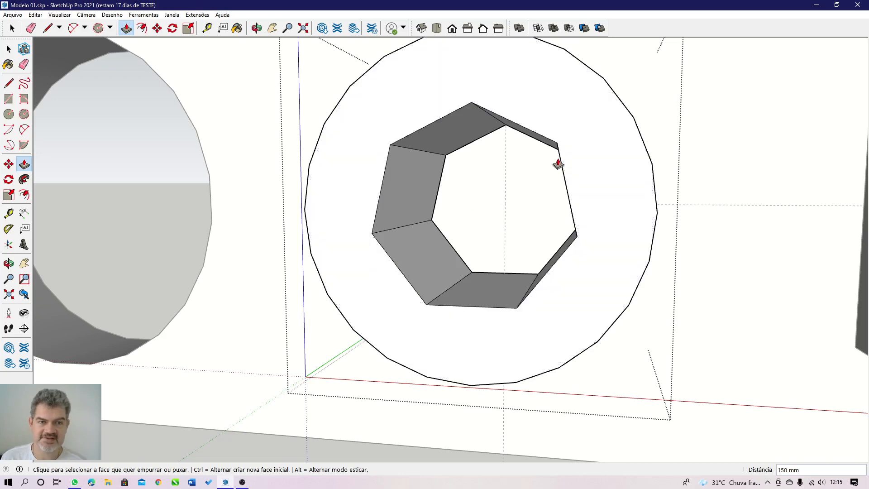
{"action": "middle_click_drag", "start_coordinate": [558, 163], "coordinate": [466, 213]}
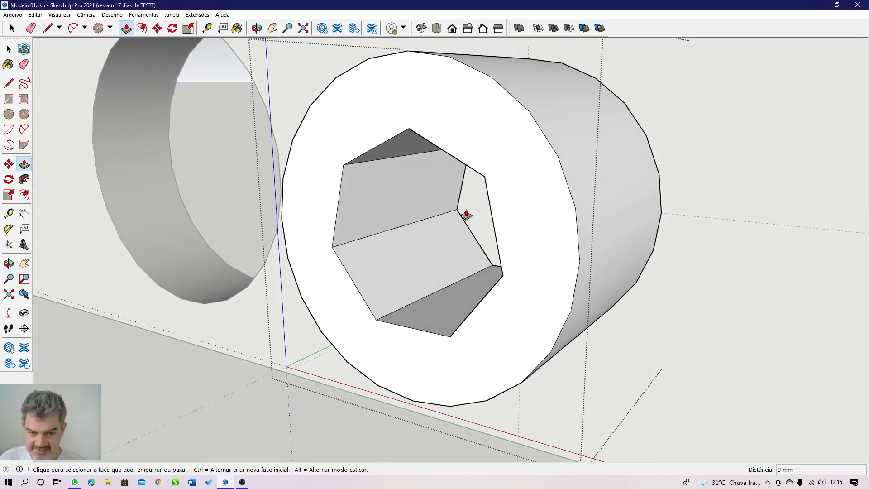
- Replace the through cut with a 75 mm deep heptagonal recess in the cylinder using Push/Pull
{"action": "left_click", "coordinate": [466, 214]}
{"action": "left_click", "coordinate": [417, 235]}
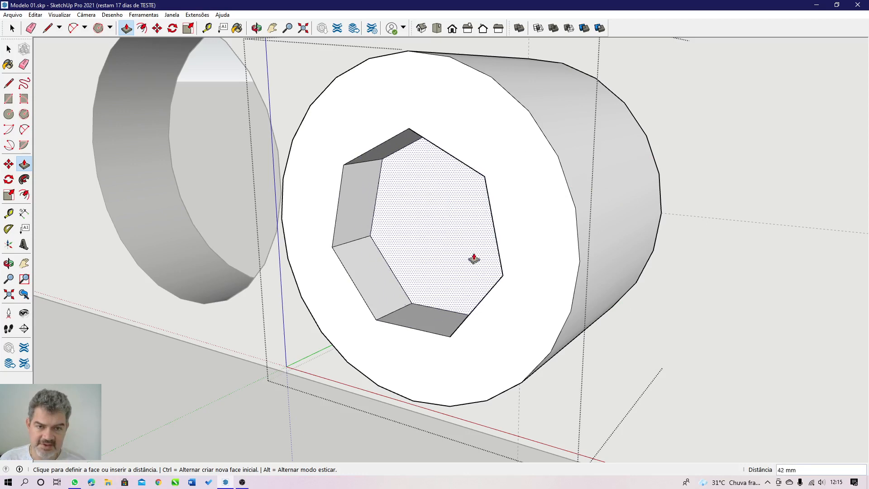
{"action": "middle_click_drag", "start_coordinate": [480, 261], "coordinate": [464, 225]}
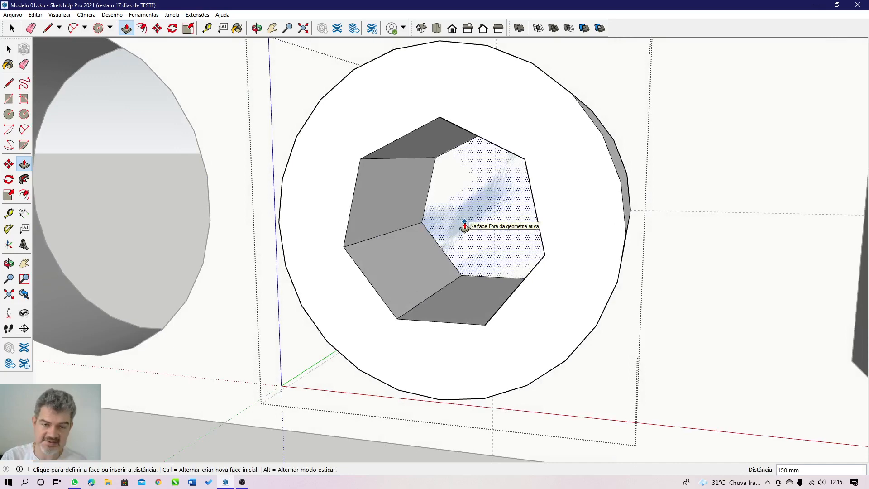
{"action": "key", "text": "Return"}
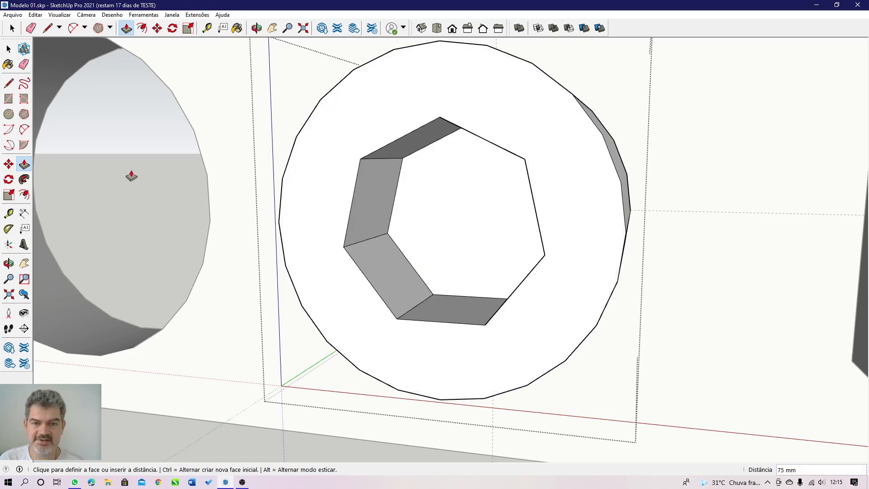
- Inspect the heptagonal recess and close the cylinder group's editing context
{"action": "left_click", "coordinate": [9, 49]}
{"action": "middle_click_drag", "start_coordinate": [535, 217], "coordinate": [448, 280]}
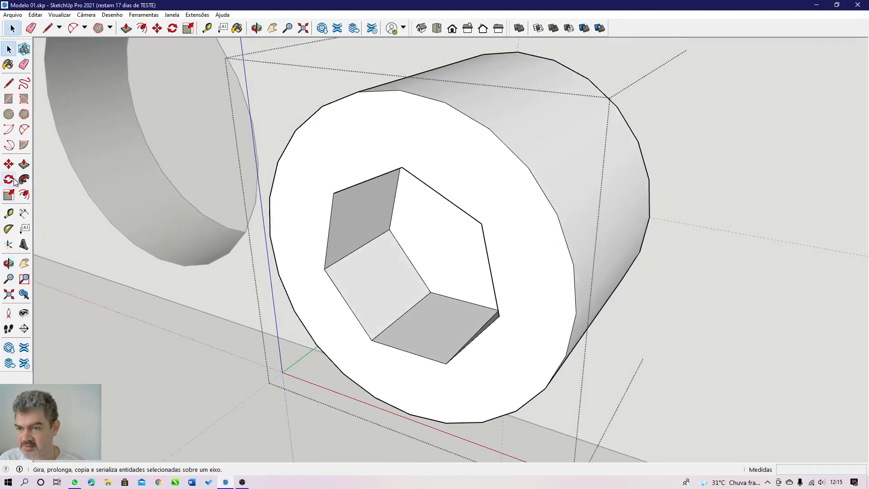
{"action": "left_click", "coordinate": [9, 164]}
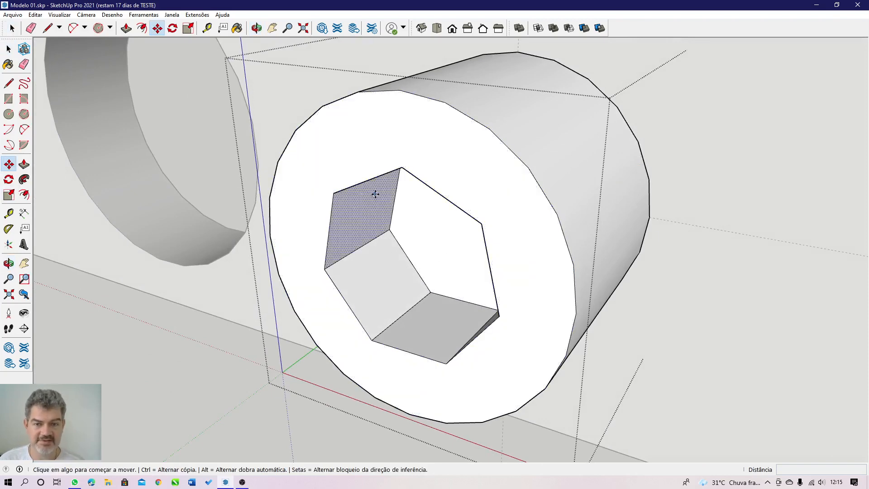
{"action": "key", "text": "space"}
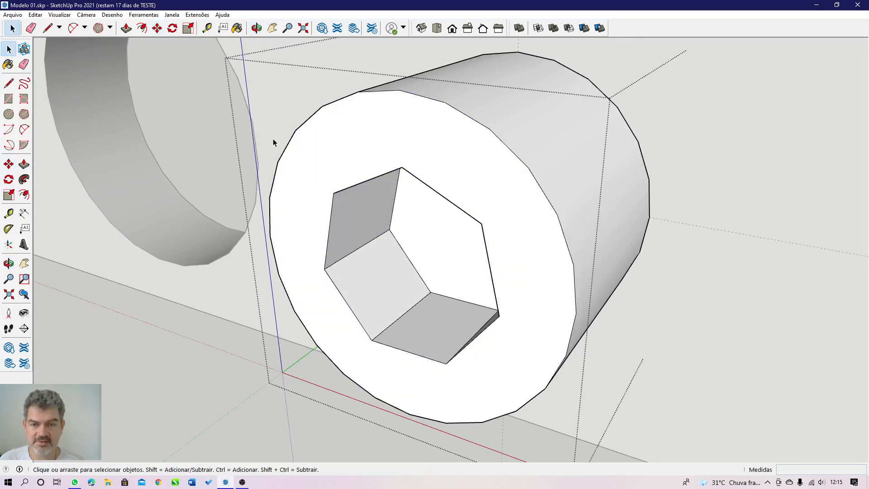
{"action": "key", "text": "Escape"}
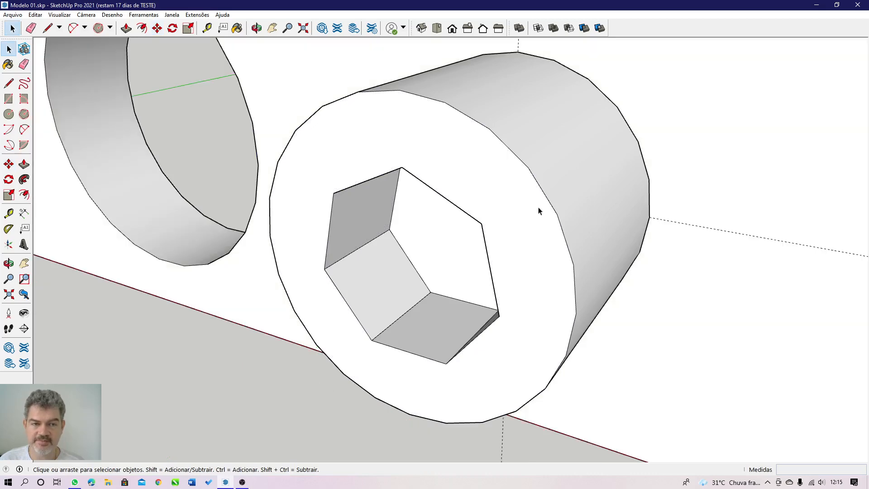
{"action": "scroll", "coordinate": [593, 248], "scroll_direction": "down", "scroll_amount": 5}
{"action": "middle_click_drag", "start_coordinate": [629, 262], "coordinate": [633, 201]}
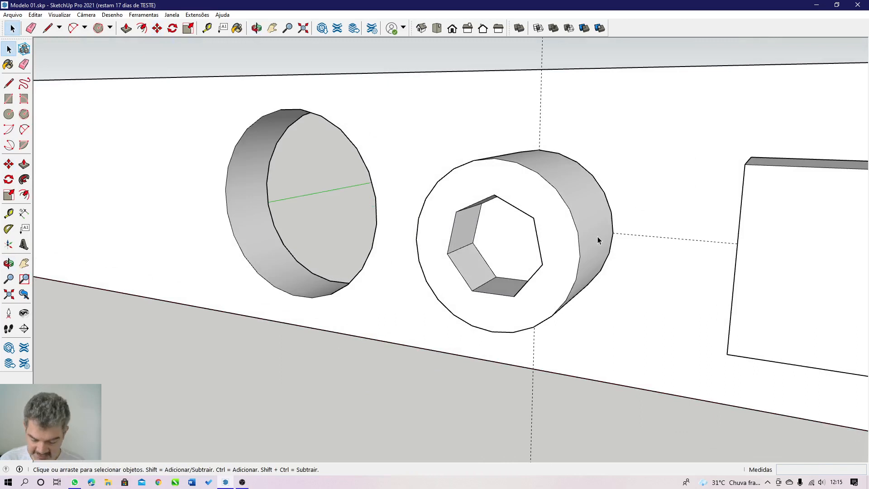
{"action": "key", "text": "m"}
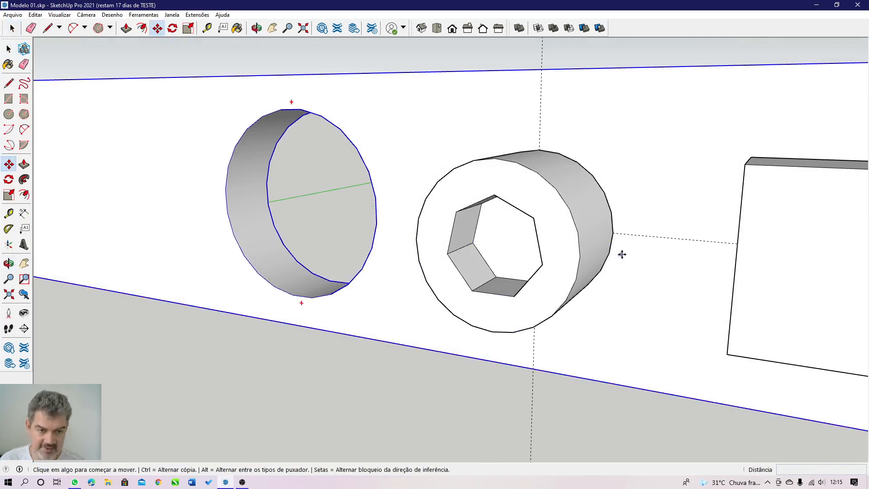
{"action": "left_click", "coordinate": [612, 233]}
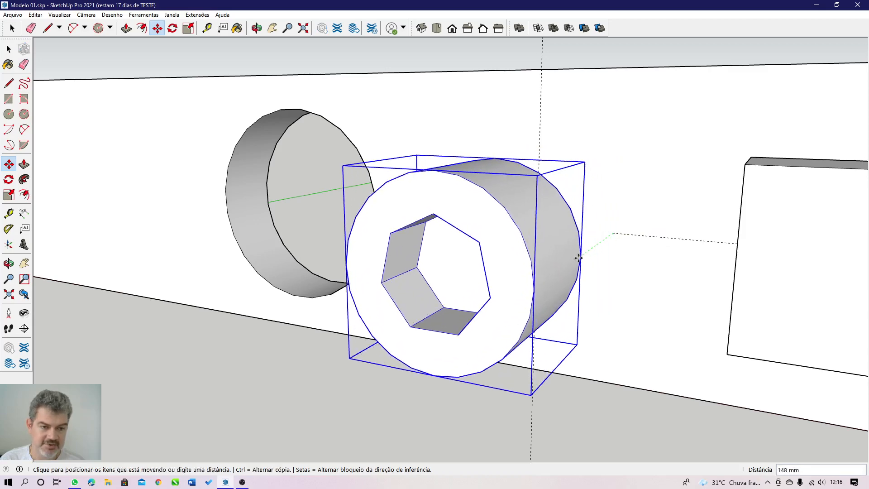
{"action": "middle_click_drag", "start_coordinate": [571, 263], "coordinate": [284, 309]}
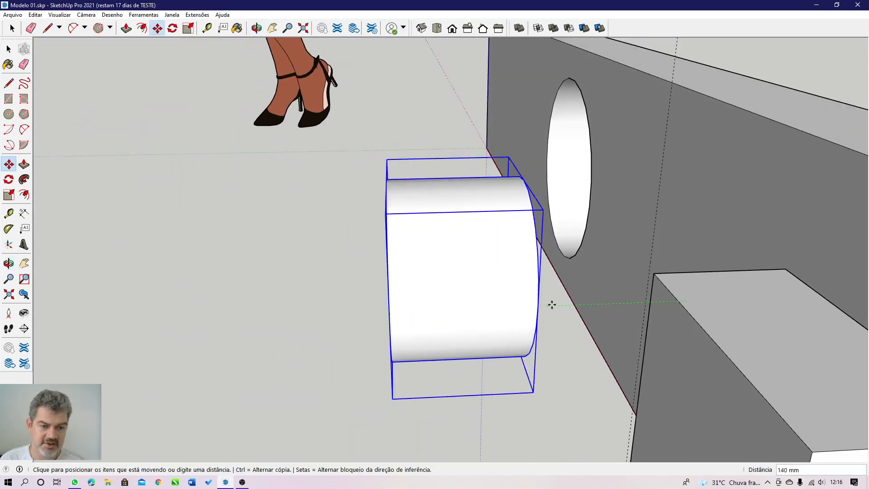
{"action": "middle_click_drag", "start_coordinate": [551, 302], "coordinate": [656, 277]}
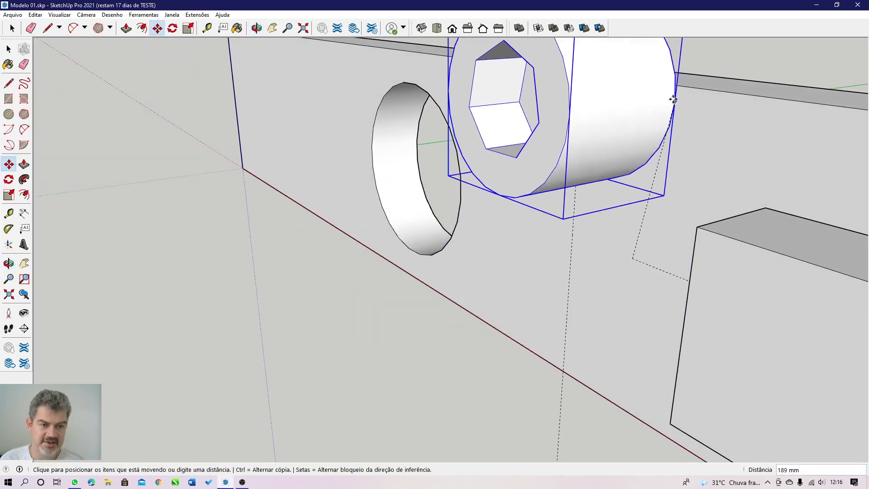
{"action": "scroll", "coordinate": [645, 89], "scroll_direction": "down", "scroll_amount": 3}
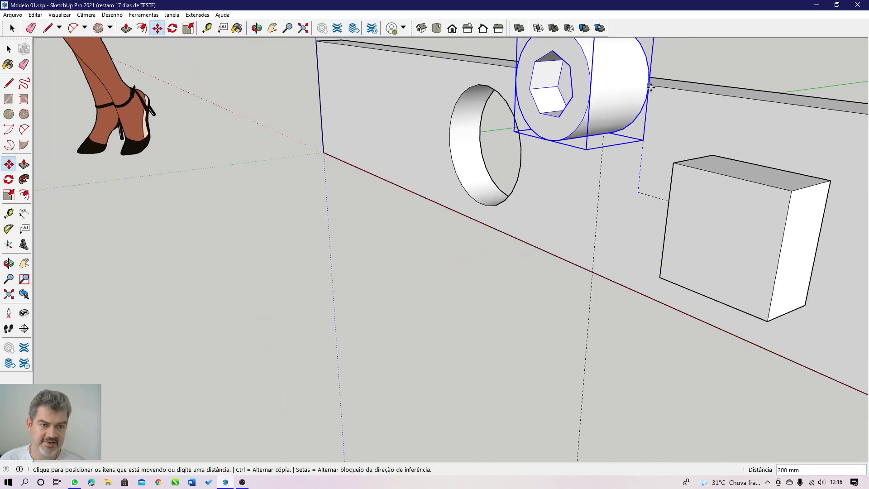
{"action": "middle_click_drag", "start_coordinate": [649, 86], "coordinate": [549, 163]}
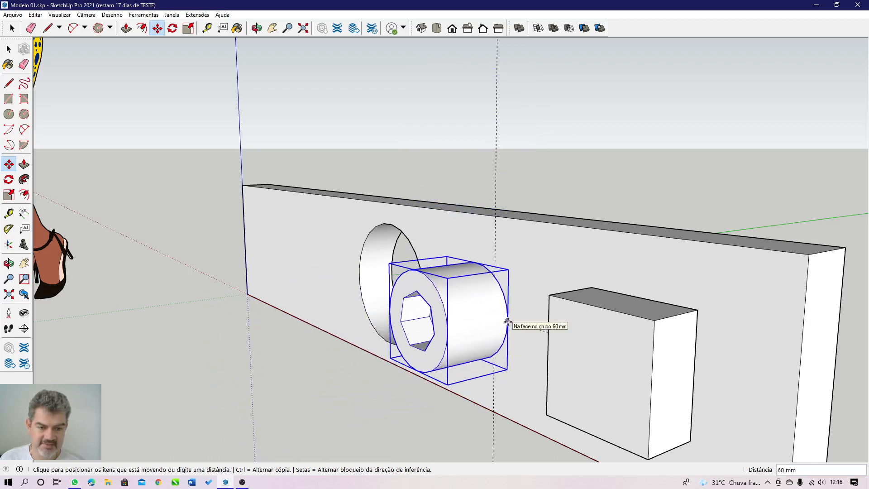
{"action": "key", "text": "Escape"}
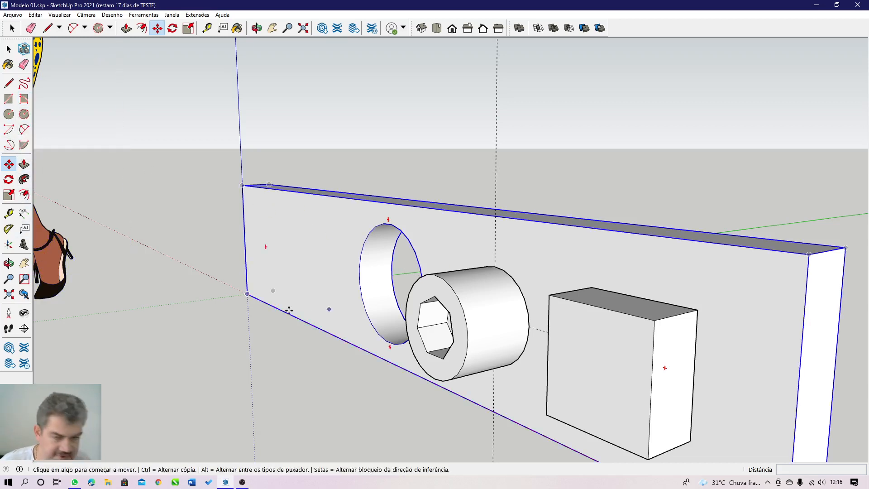
- Rotate the rectangular block group 45 degrees about the centre of its front face, in the plane of the panel, using the Move tool's rotation grips
{"action": "middle_click_drag", "start_coordinate": [207, 223], "coordinate": [454, 298]}
{"action": "scroll", "coordinate": [454, 297], "scroll_direction": "down", "scroll_amount": 1}
{"action": "middle_click_drag", "start_coordinate": [506, 286], "coordinate": [294, 281]}
{"action": "scroll", "coordinate": [425, 274], "scroll_direction": "up", "scroll_amount": 6}
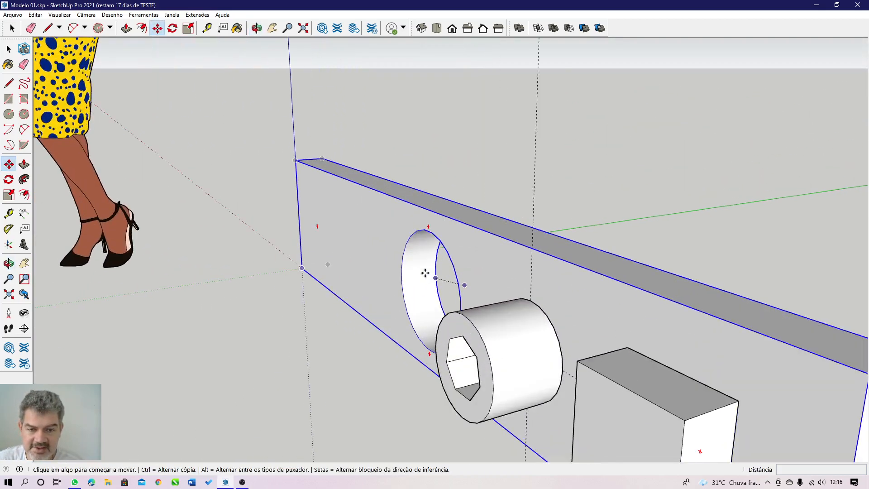
{"action": "scroll", "coordinate": [446, 220], "scroll_direction": "down", "scroll_amount": 2}
{"action": "scroll", "coordinate": [470, 249], "scroll_direction": "down", "scroll_amount": 2}
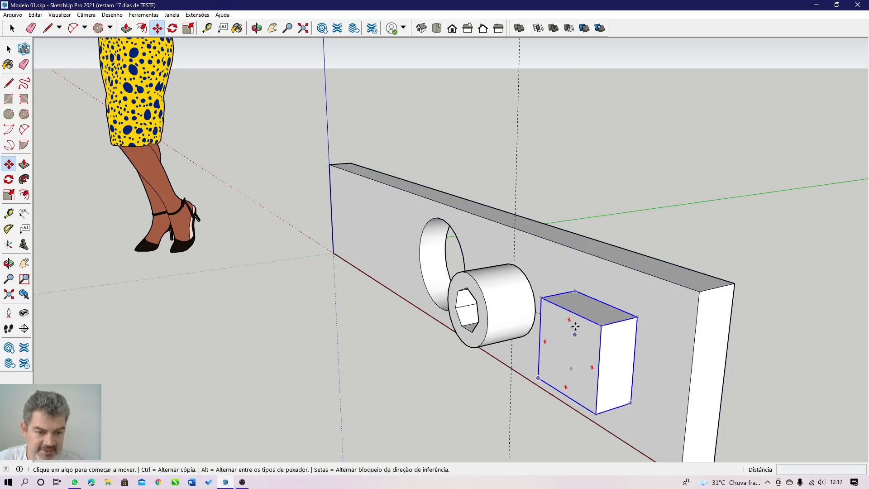
{"action": "scroll", "coordinate": [575, 351], "scroll_direction": "up", "scroll_amount": 5}
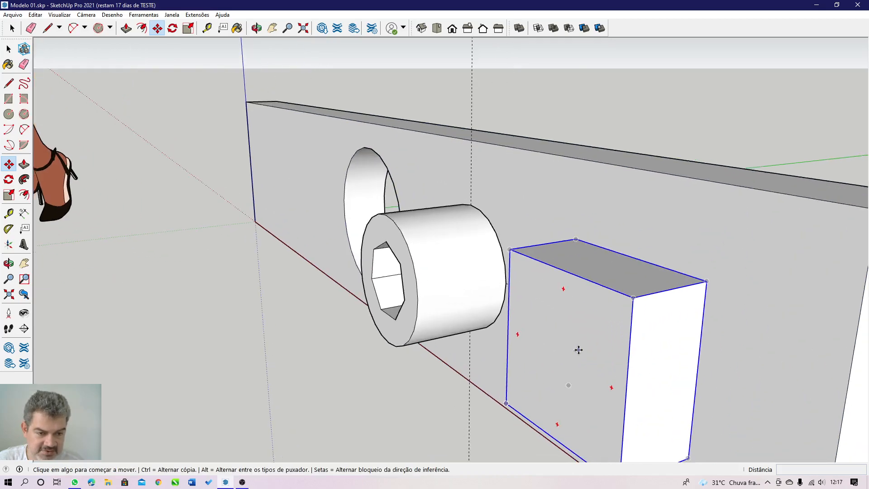
{"action": "middle_click_drag", "start_coordinate": [578, 350], "coordinate": [645, 316]}
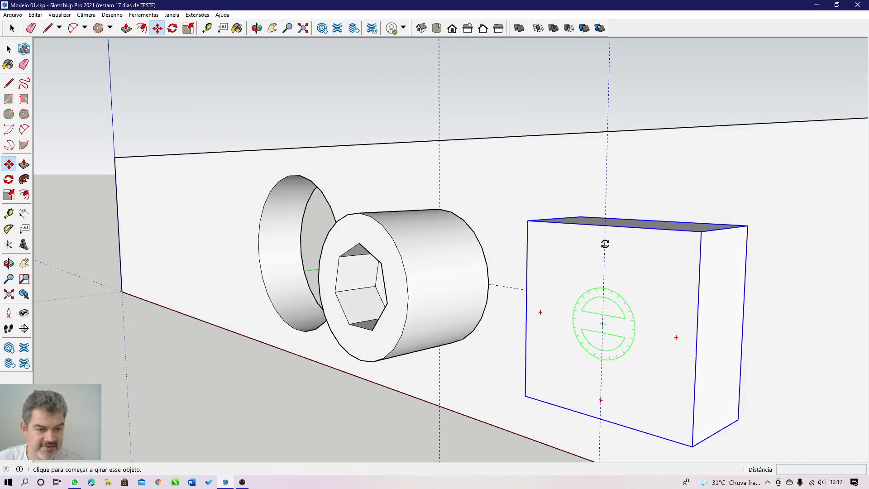
{"action": "left_click", "coordinate": [605, 244]}
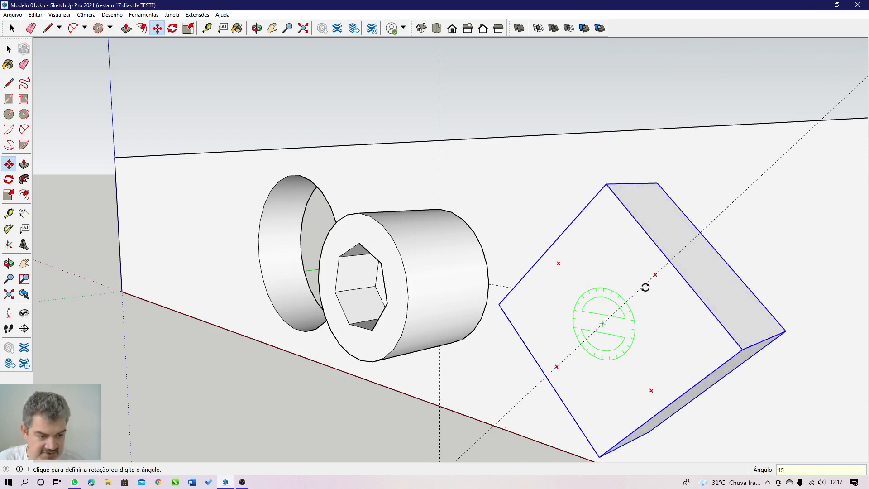
{"action": "key", "text": "Return"}
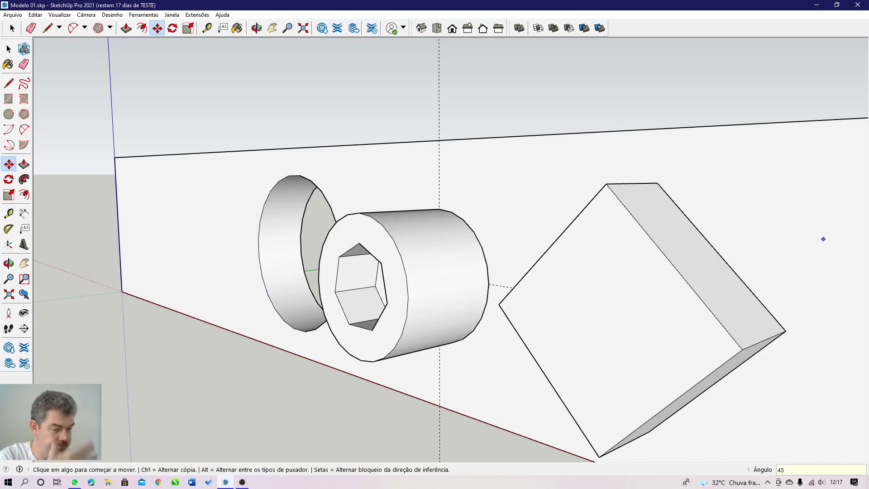